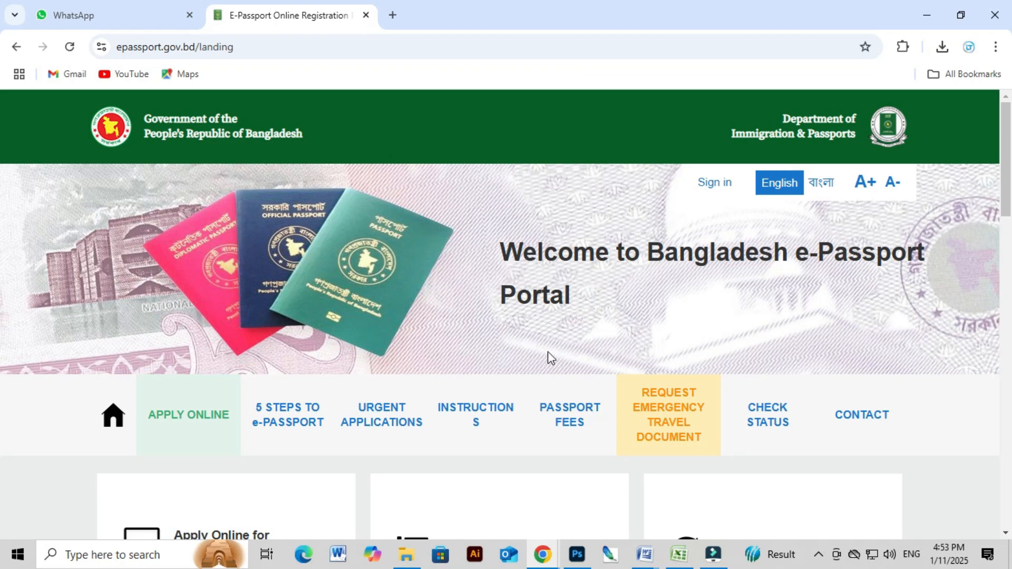
Start a new online e-Passport application from the portal home page.
scroll(571, 350, down, 3)
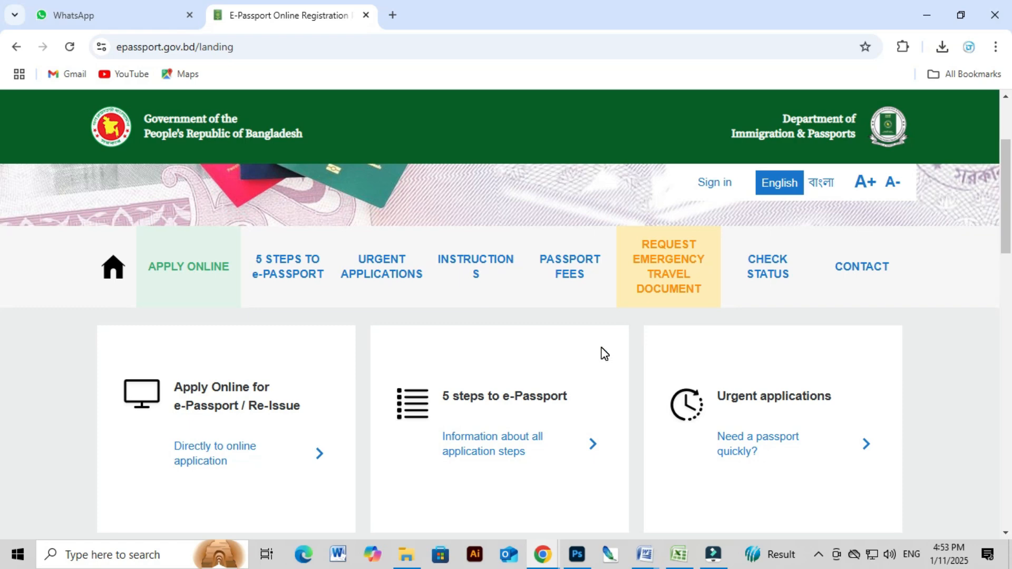
scroll(604, 351, up, 3)
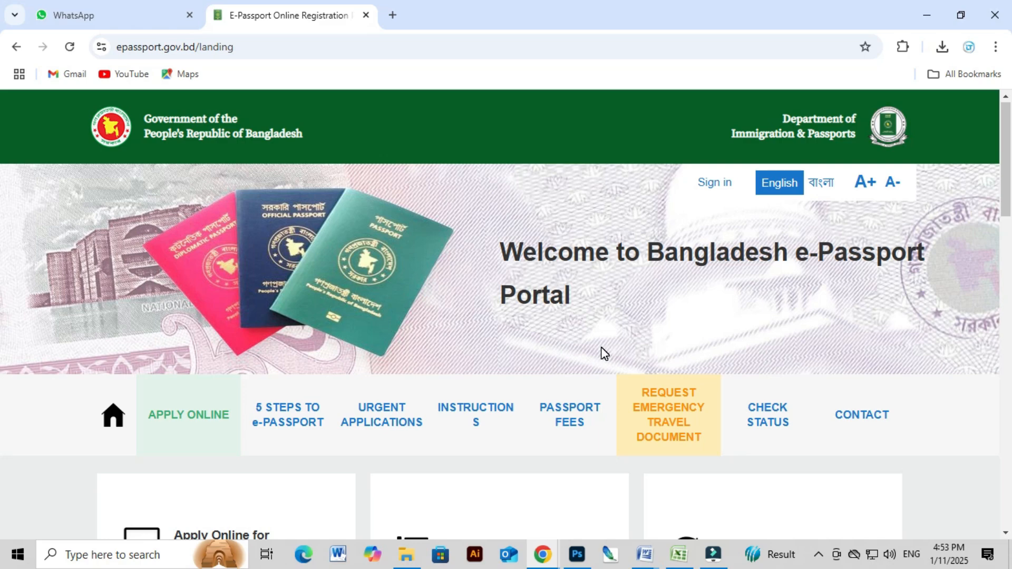
scroll(764, 289, down, 3)
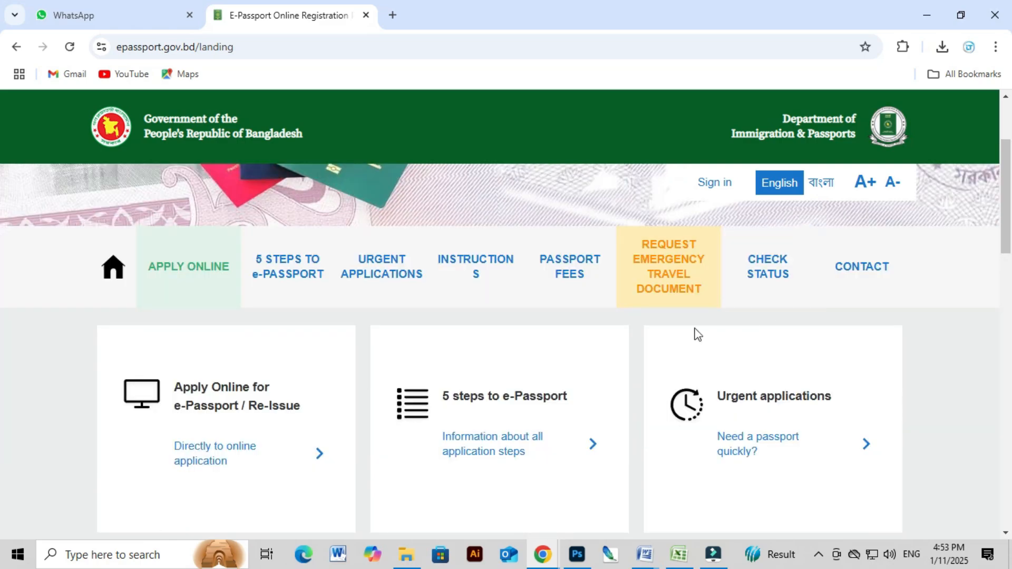
scroll(86, 346, up, 2)
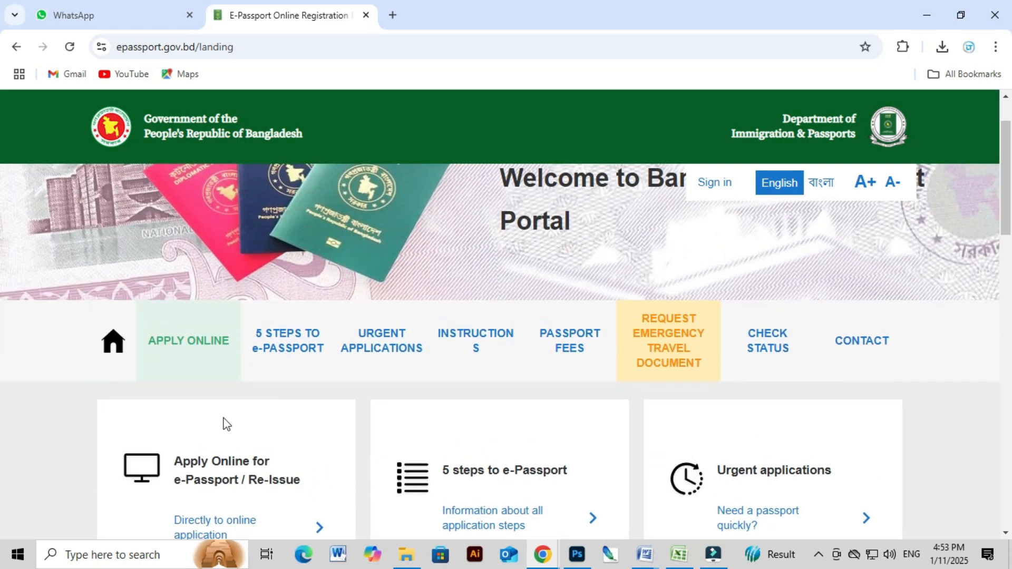
click(187, 340)
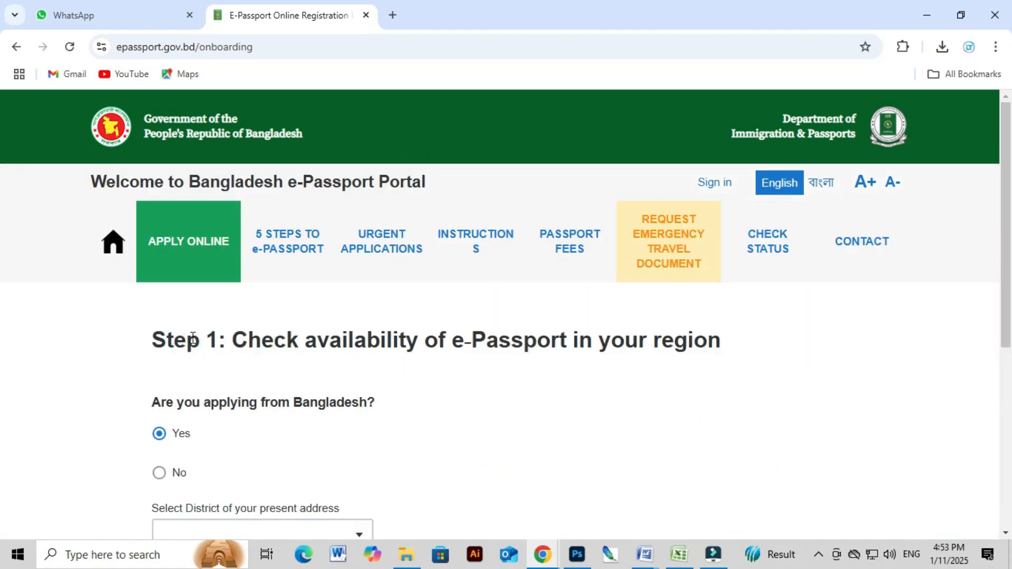
scroll(267, 330, down, 2)
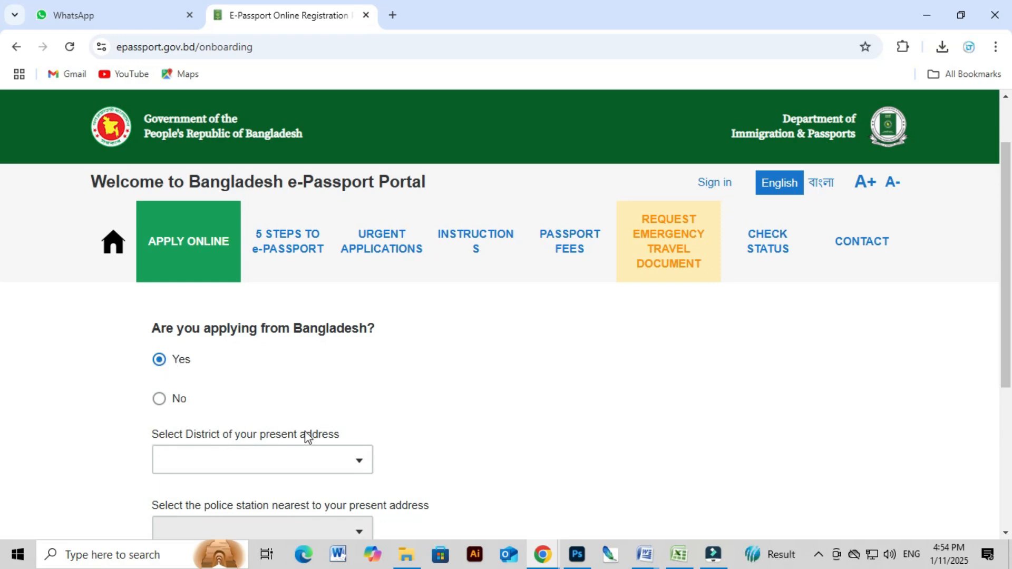
Choose DHAKA as the present-address district.
click(309, 458)
click(307, 460)
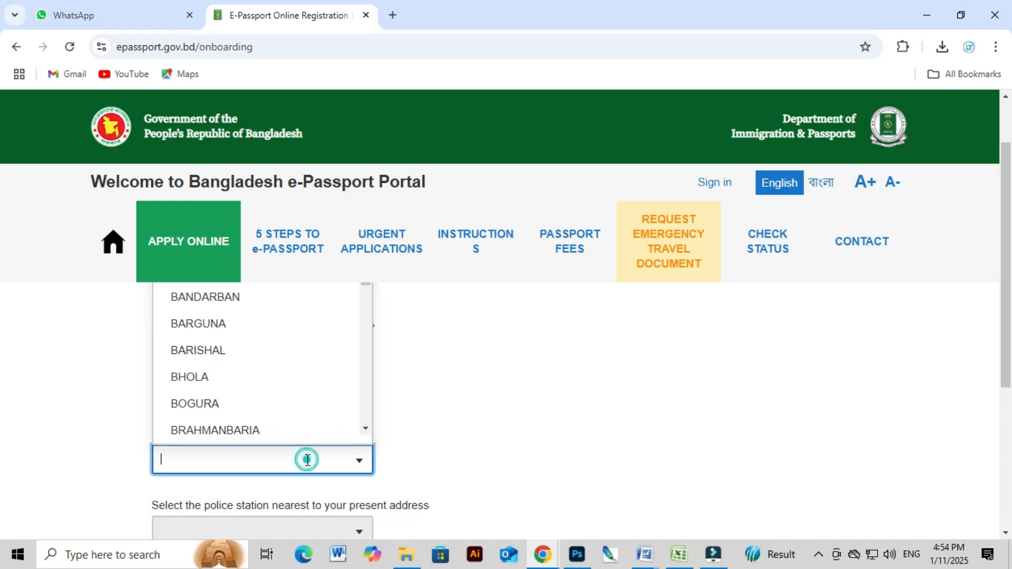
text(DHA)
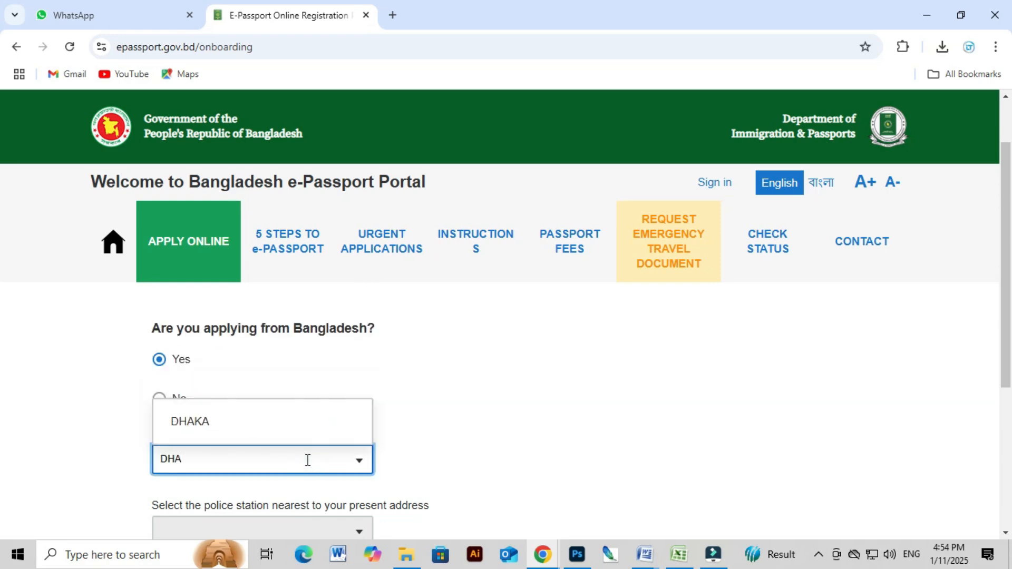
click(206, 428)
scroll(211, 433, down, 3)
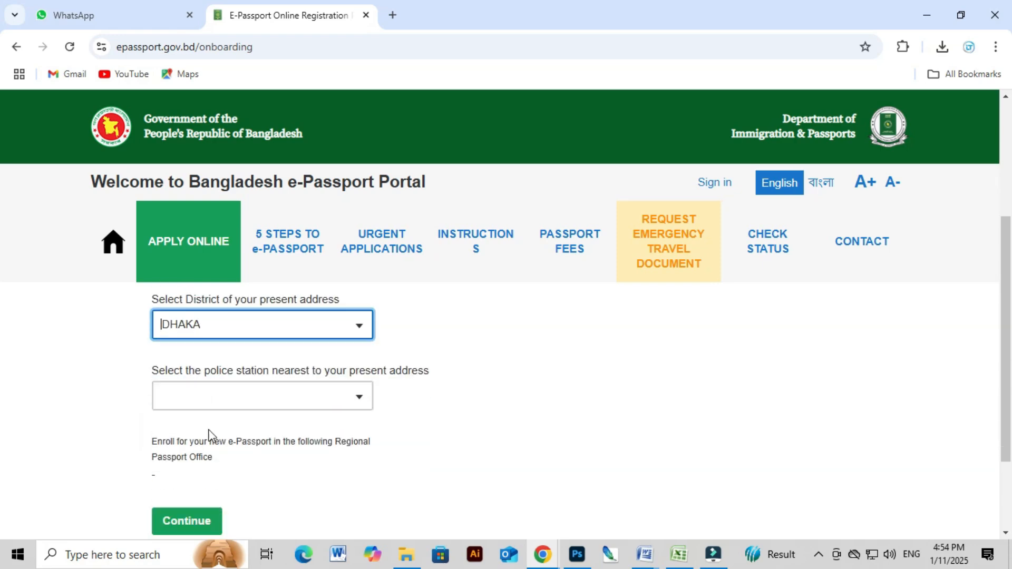
scroll(216, 443, up, 1)
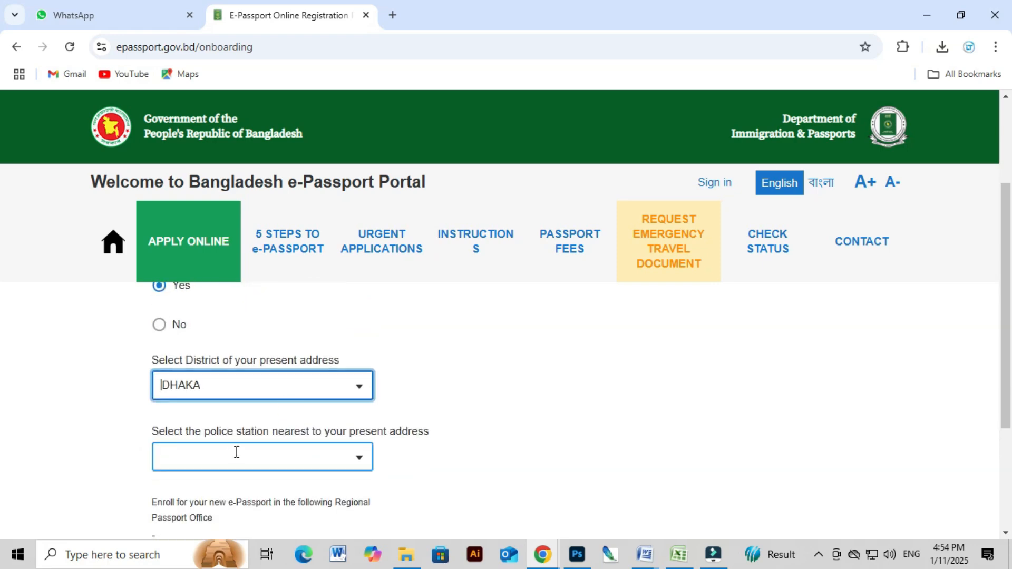
Pick PALLABI as the police station, which assigns the UTTARA regional office.
click(235, 451)
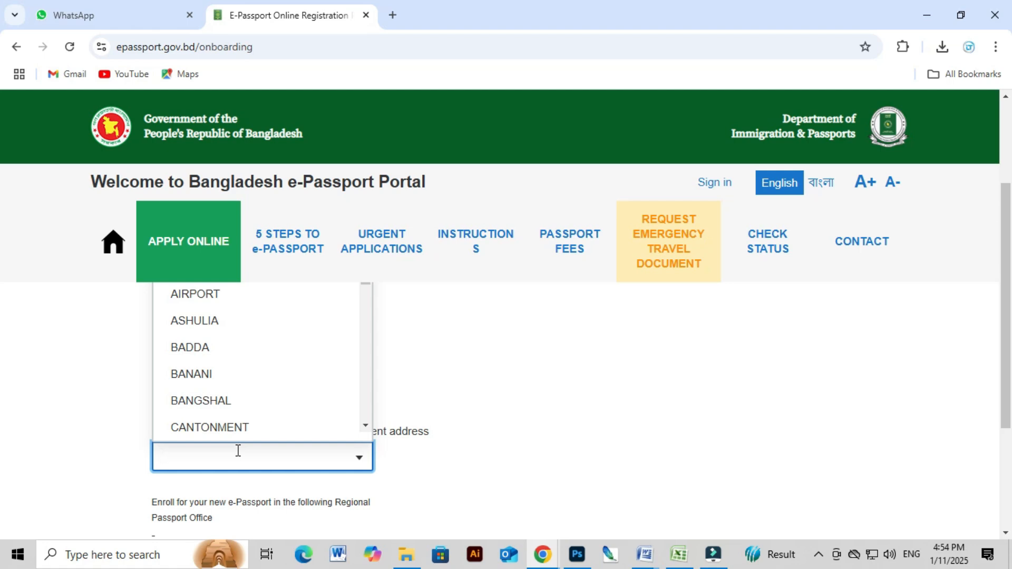
text(PA)
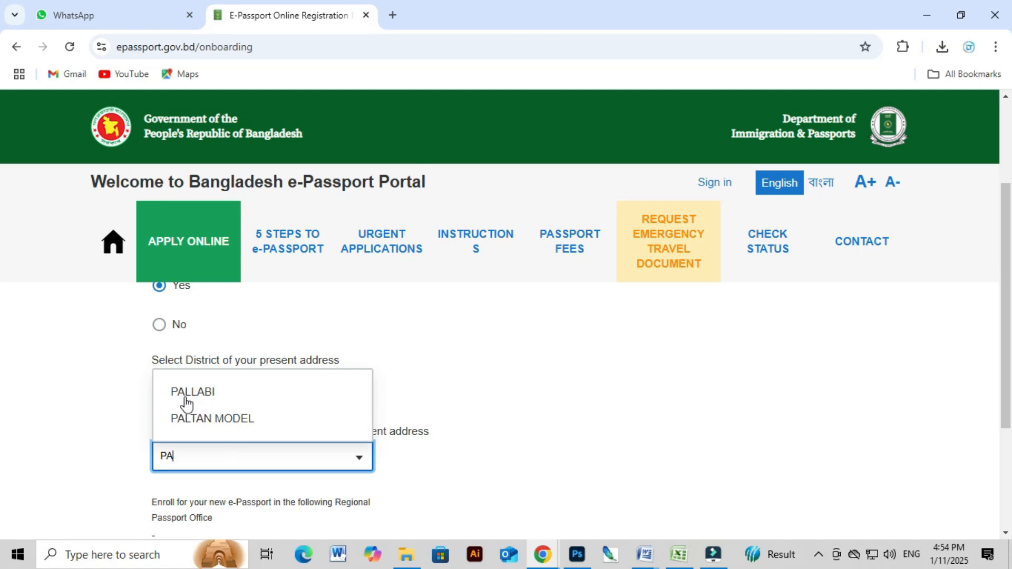
click(186, 403)
scroll(189, 397, down, 1)
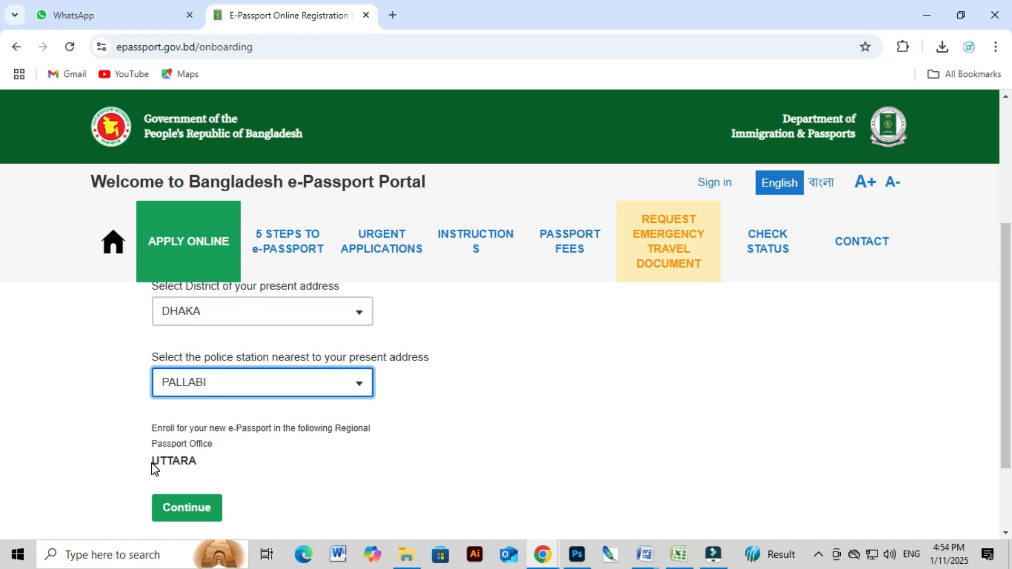
drag(150, 462, 198, 462)
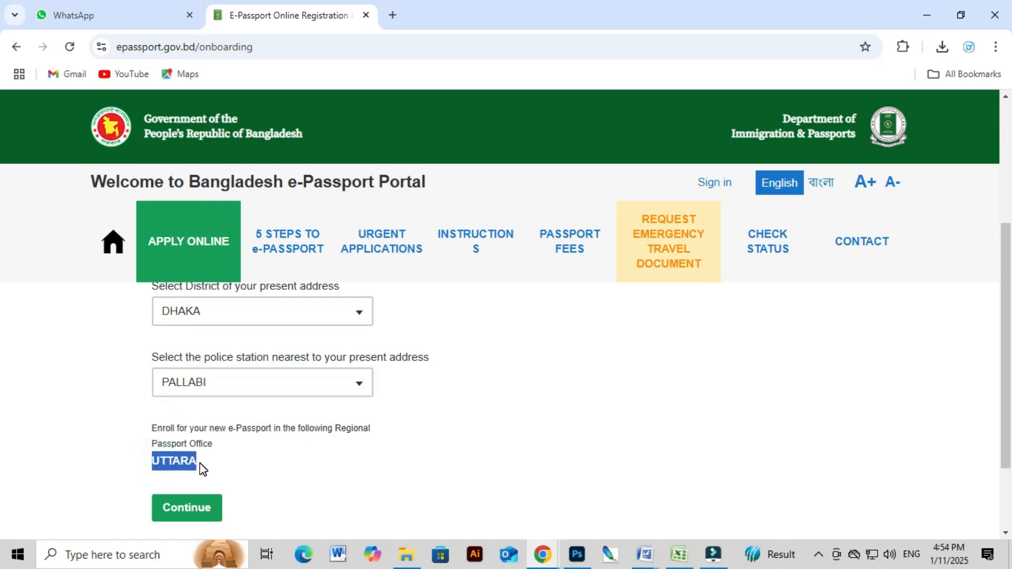
Try MIRPUR as the police station, which assigns the AGARGAON office instead.
scroll(218, 468, up, 1)
click(204, 456)
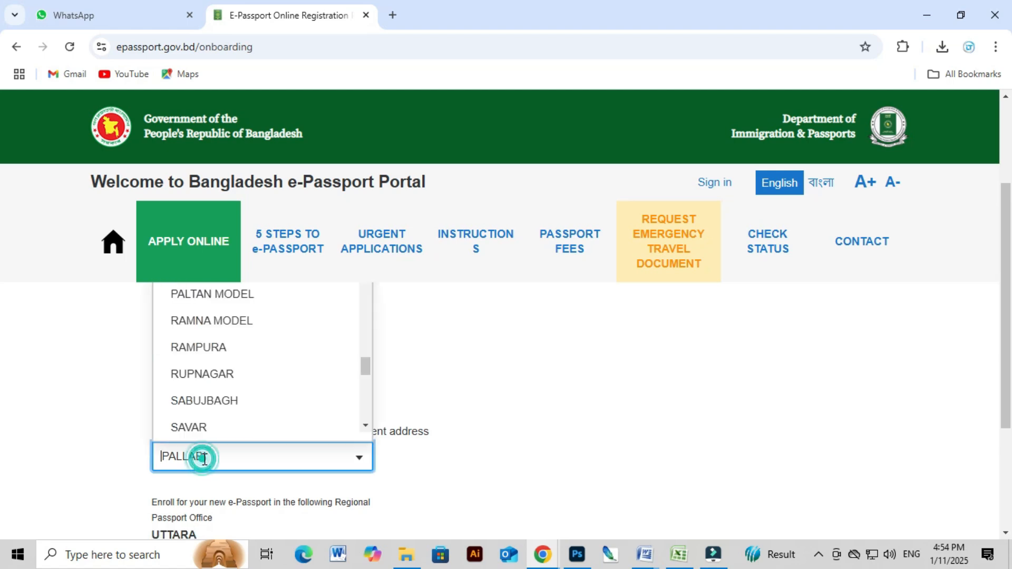
text(MIR)
click(203, 419)
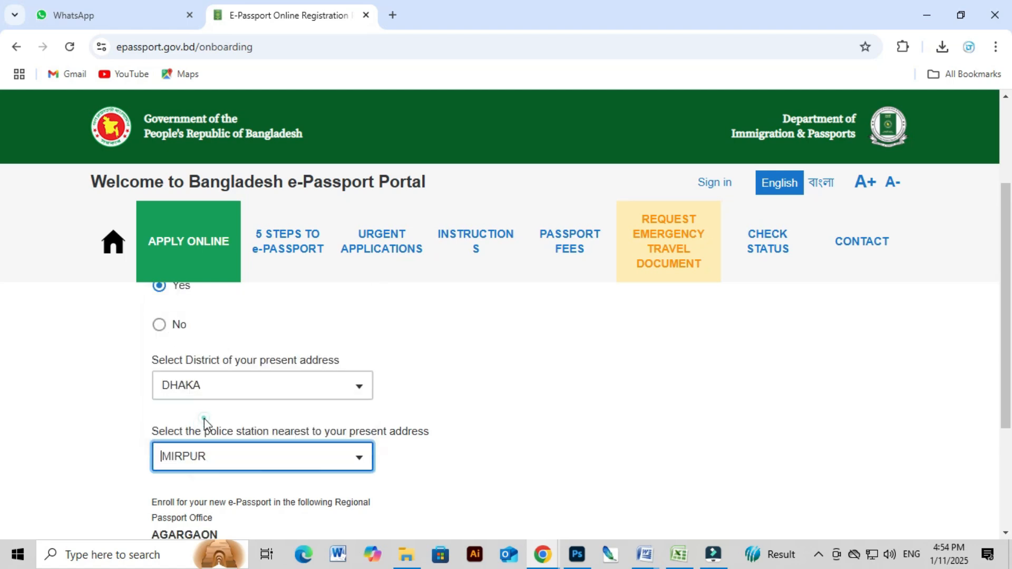
scroll(237, 445, down, 1)
drag(151, 463, 232, 470)
click(247, 474)
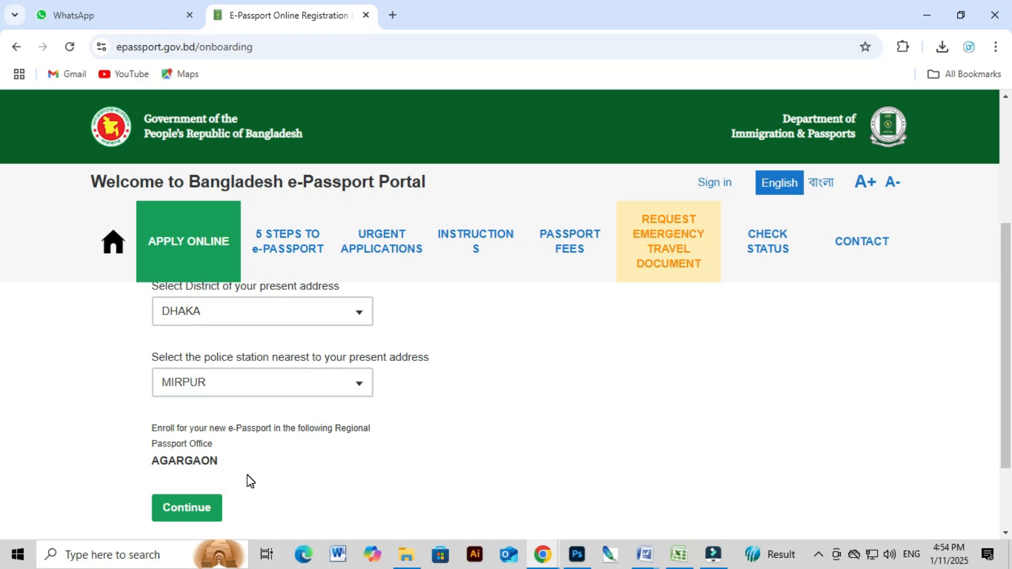
Switch the police station back to PALLABI and continue to the email step.
click(223, 387)
text(PA)
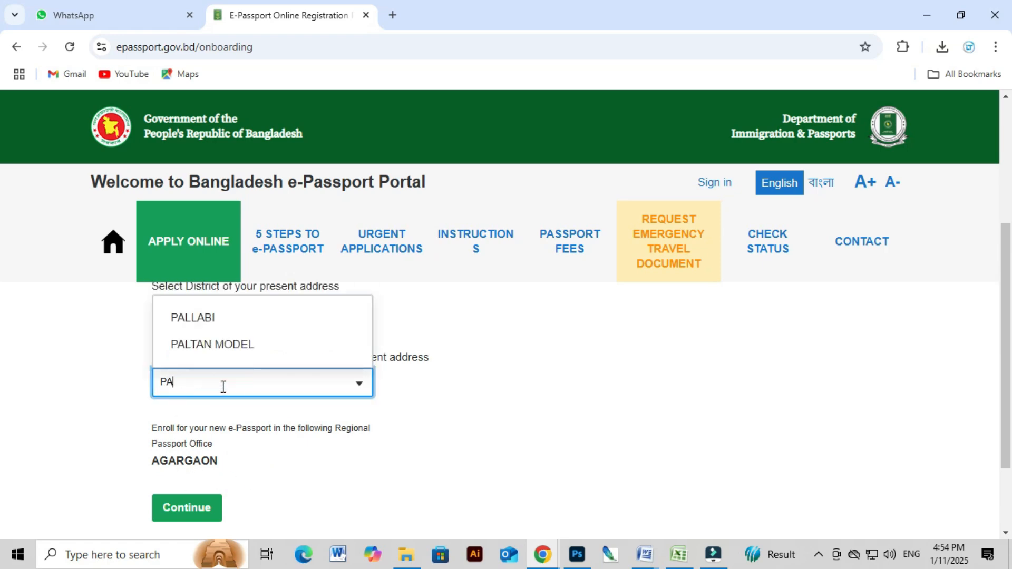
click(212, 319)
scroll(318, 396, down, 3)
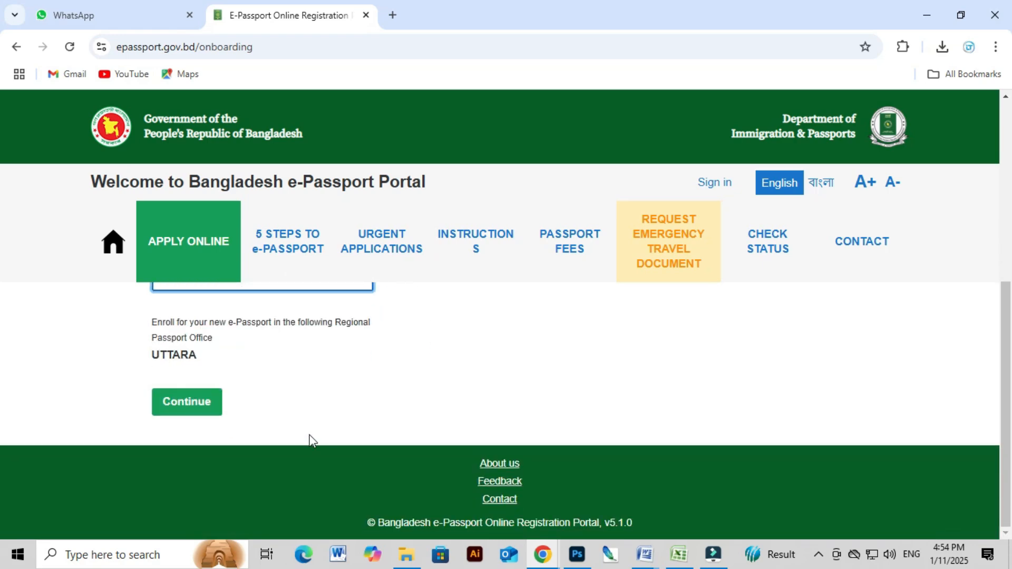
click(182, 410)
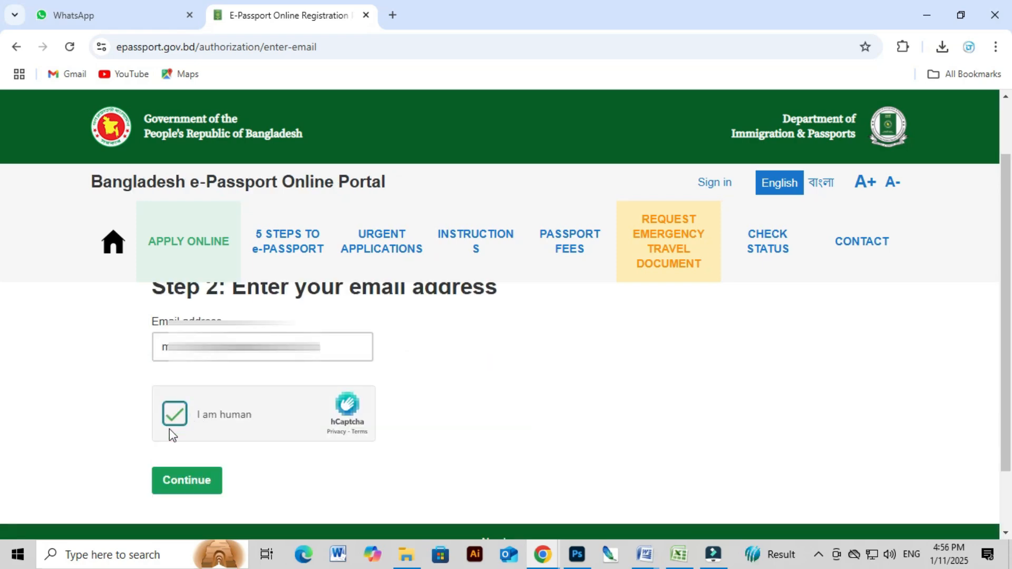
Open the sign-up form and enter the account password in both Password and Repeat password fields.
click(203, 486)
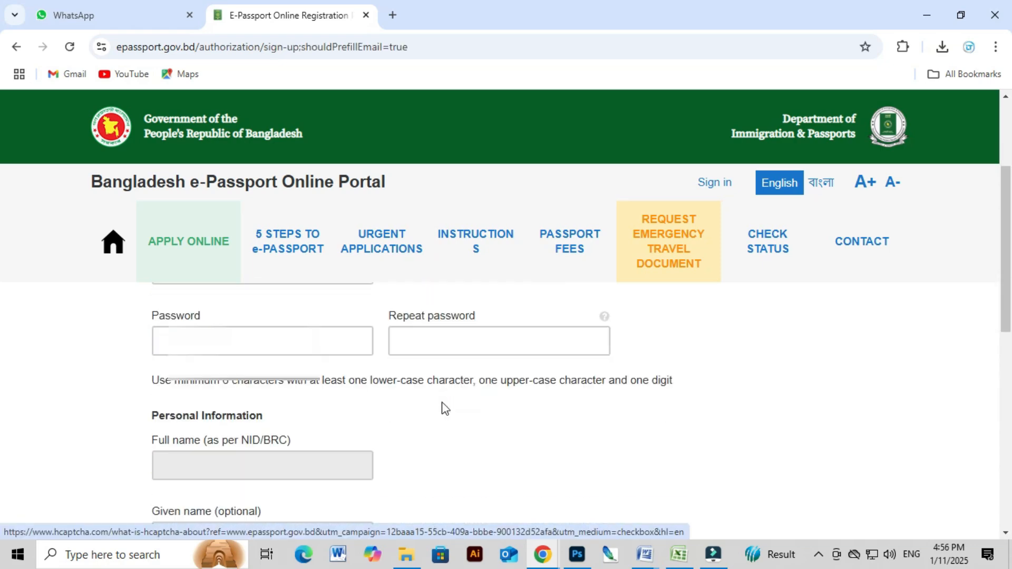
scroll(444, 407, down, 3)
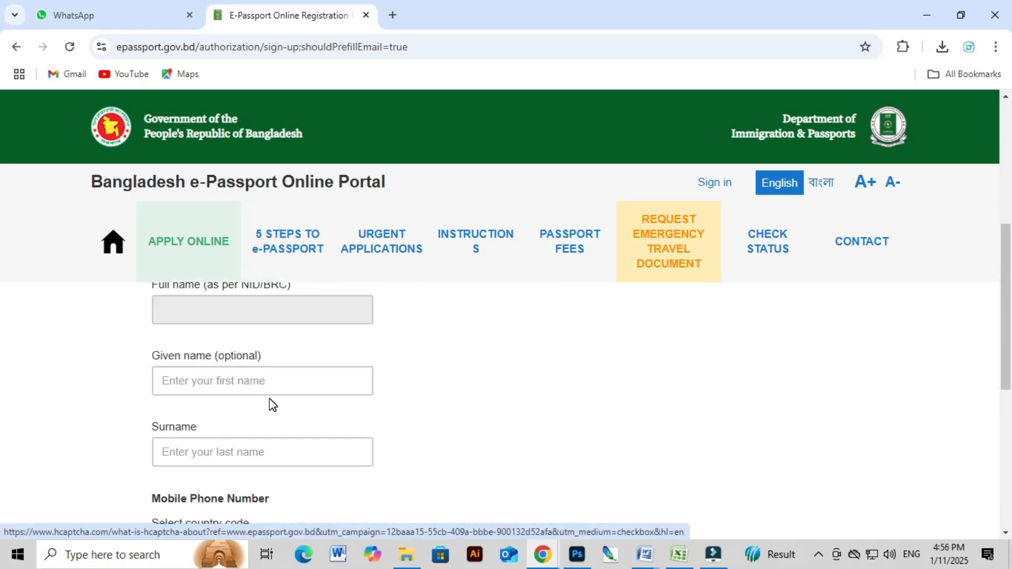
scroll(306, 403, up, 3)
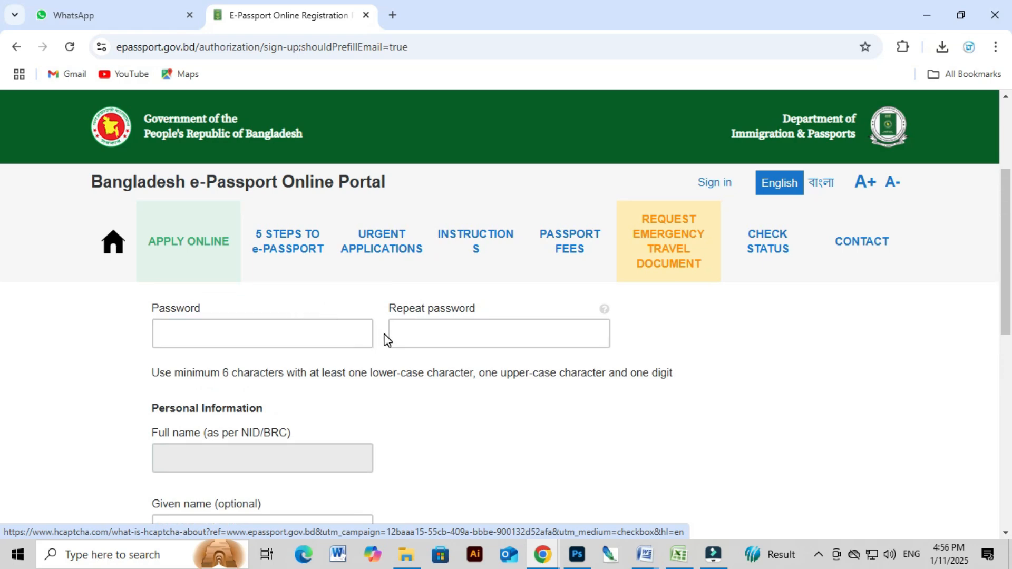
click(478, 330)
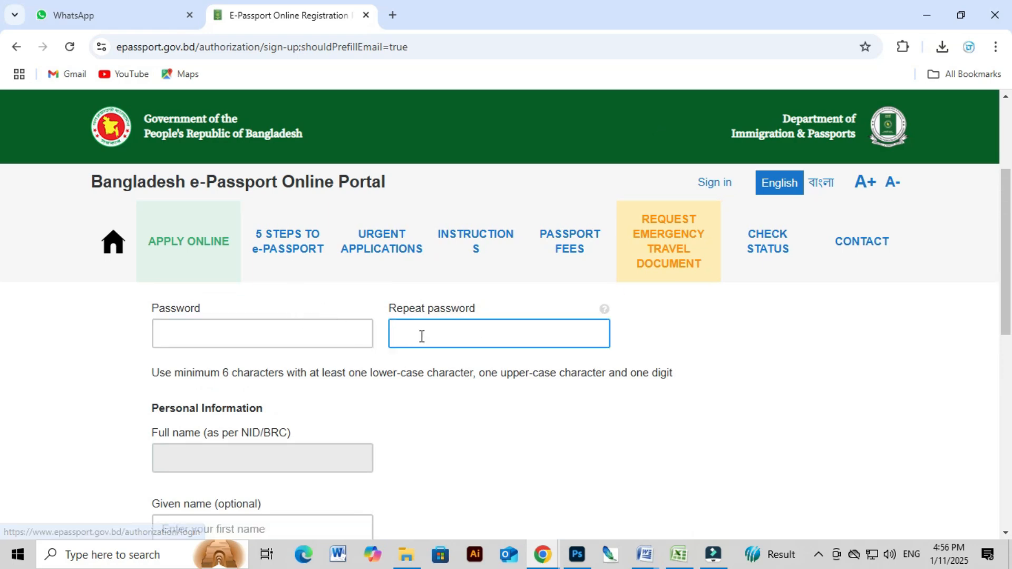
click(338, 346)
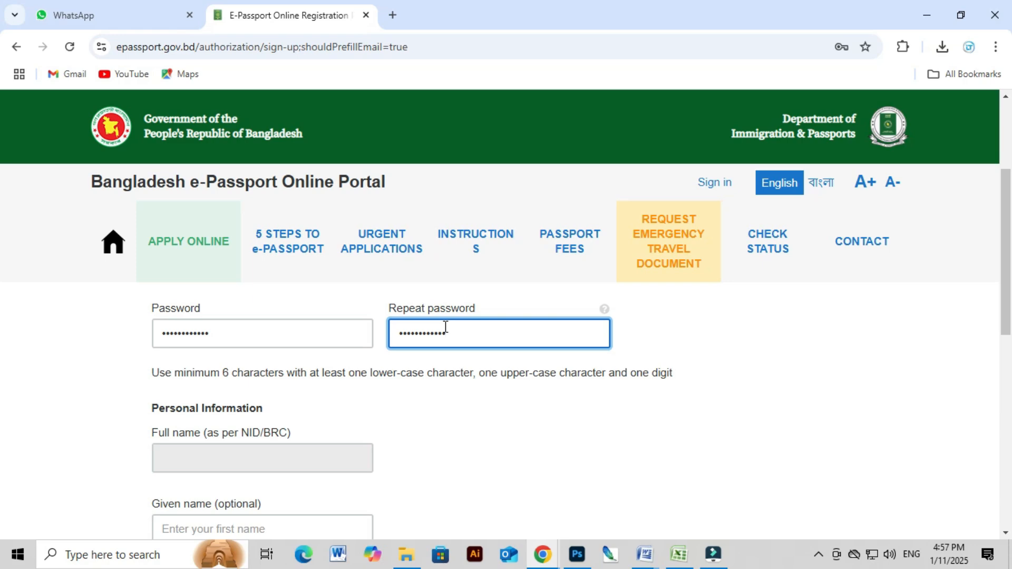
scroll(462, 389, down, 1)
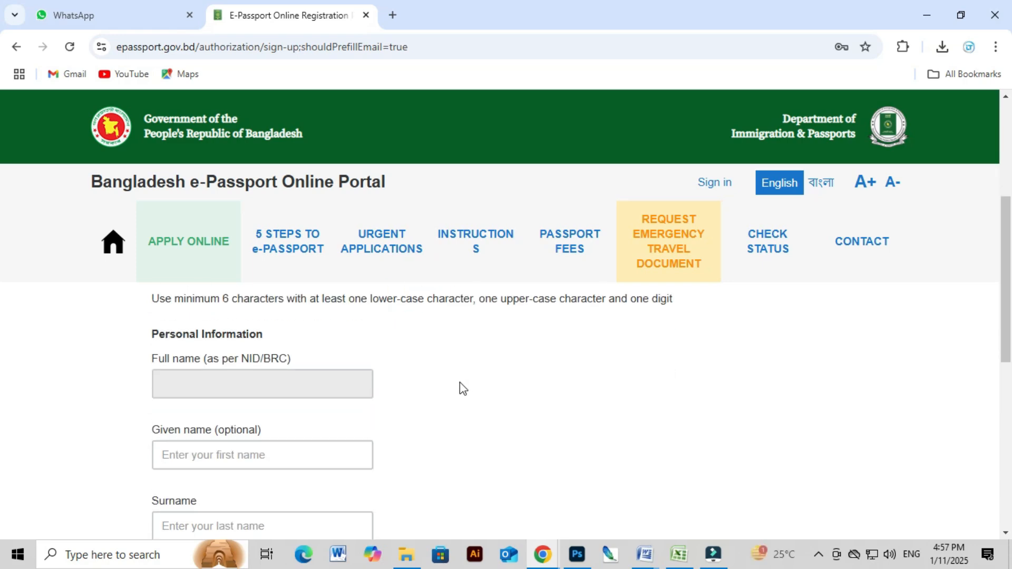
scroll(252, 422, down, 1)
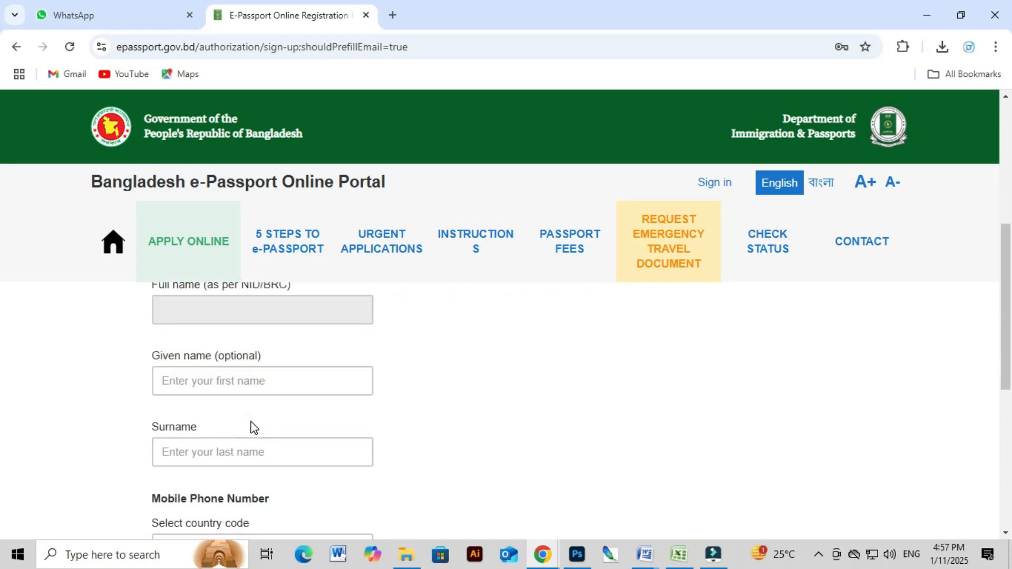
scroll(237, 416, up, 1)
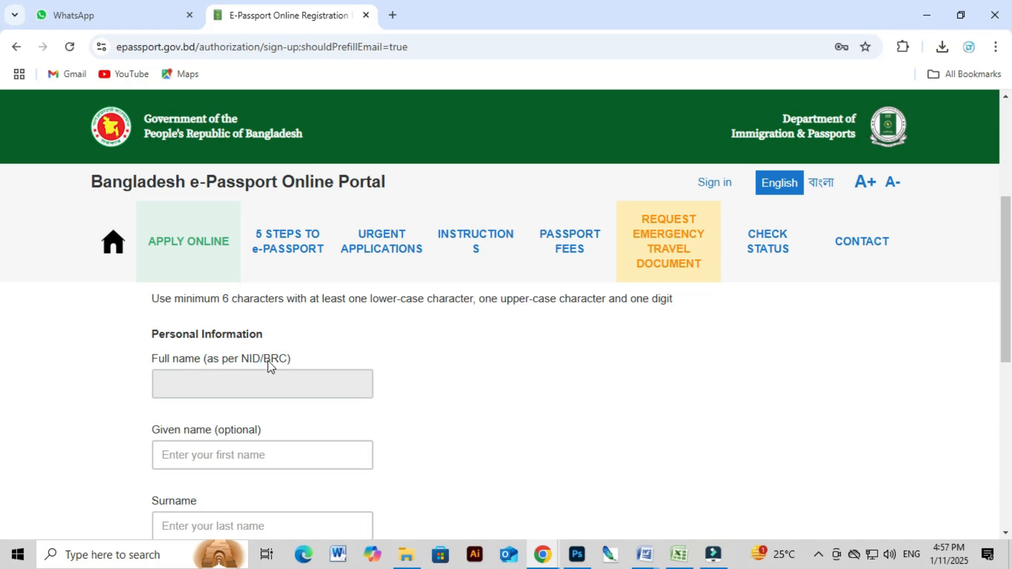
scroll(293, 375, down, 1)
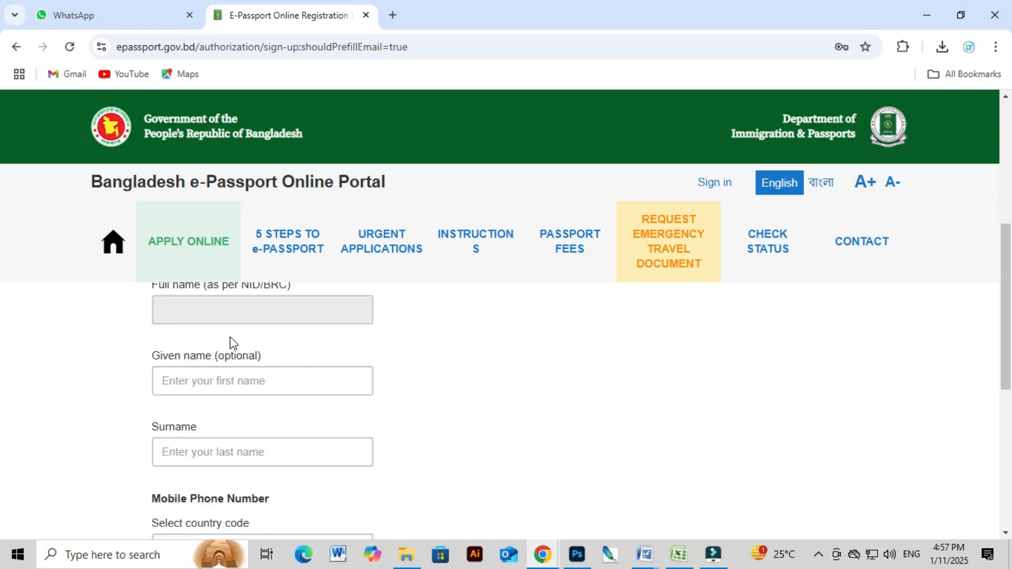
Fill in the applicant's given name, removing the extra trailing initial.
click(216, 314)
click(156, 381)
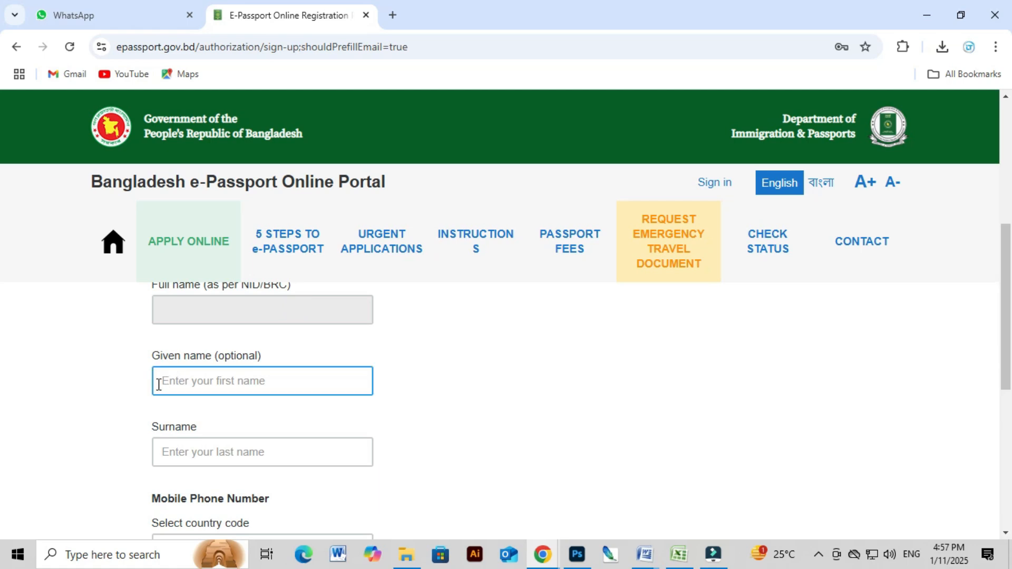
drag(150, 363, 242, 392)
drag(158, 427, 226, 452)
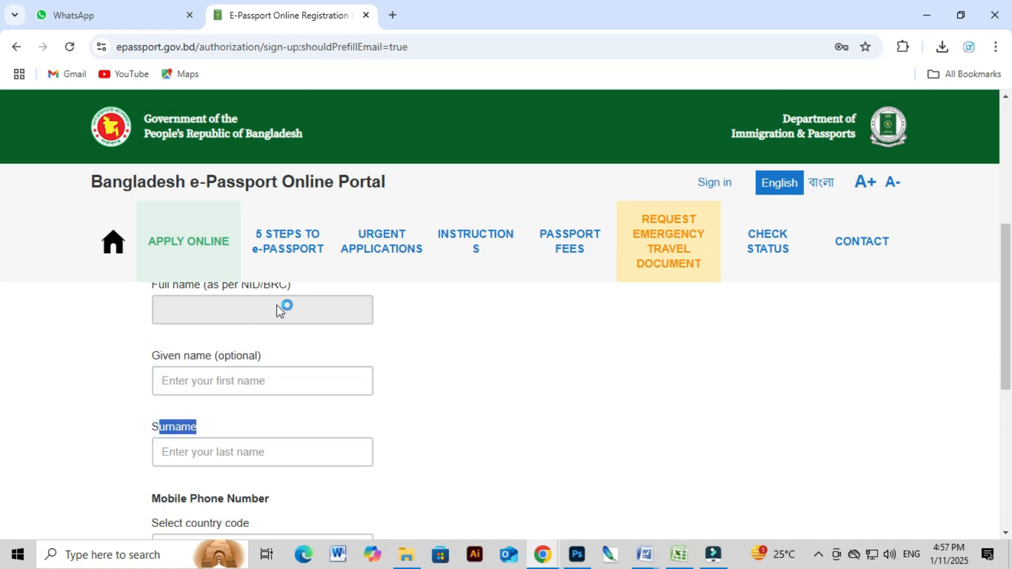
click(276, 377)
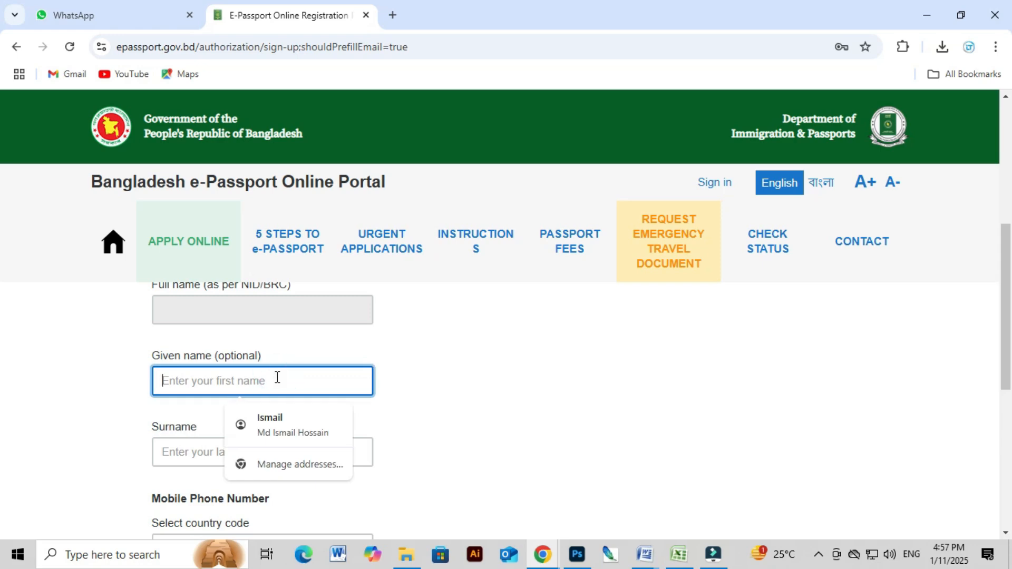
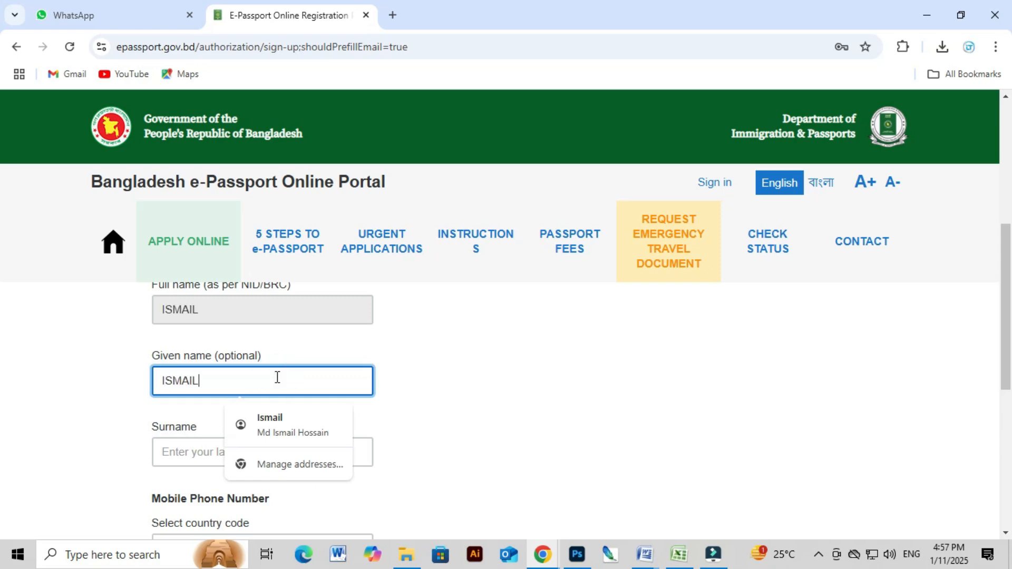
click(654, 437)
Fill in the applicant's surname so the full name completes.
click(206, 457)
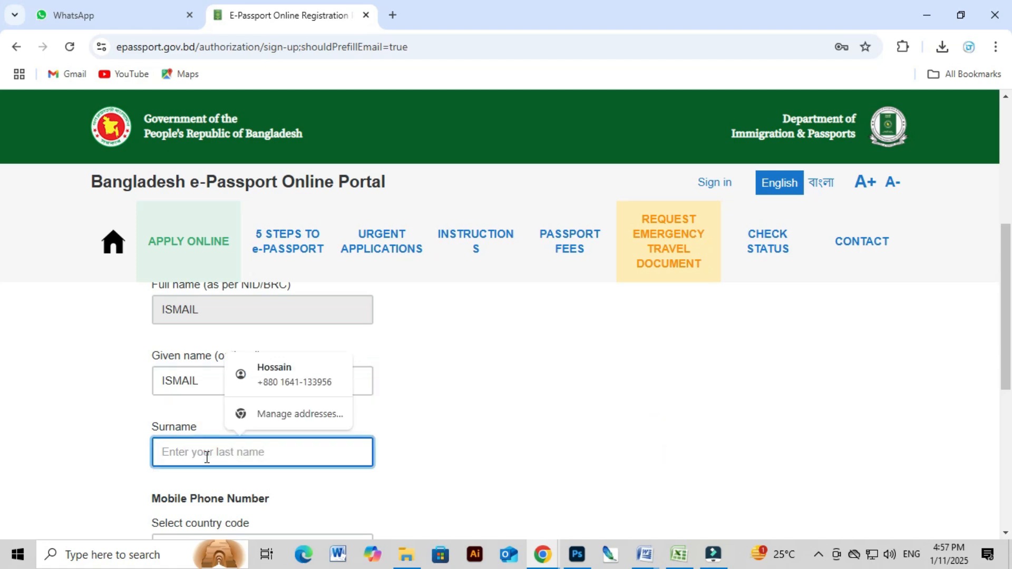
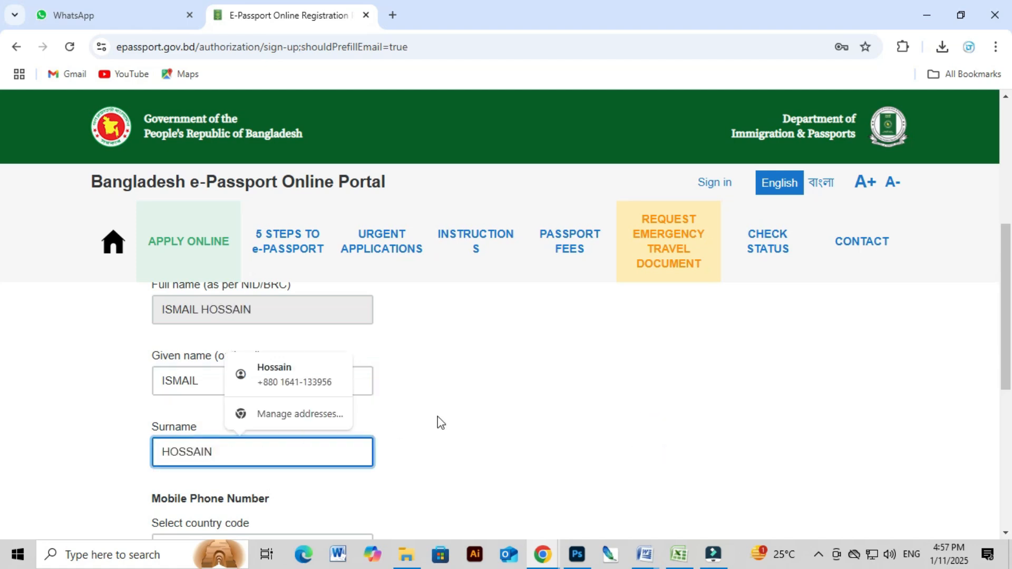
click(513, 386)
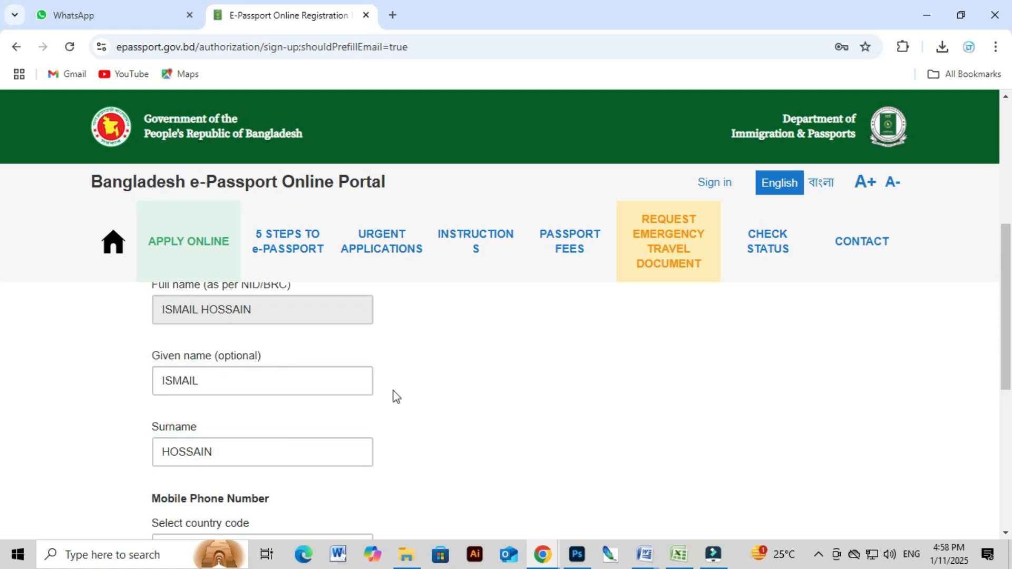
Enter the mobile number after +880, pass the hCaptcha check, and create the account.
scroll(460, 387, down, 2)
scroll(455, 394, down, 2)
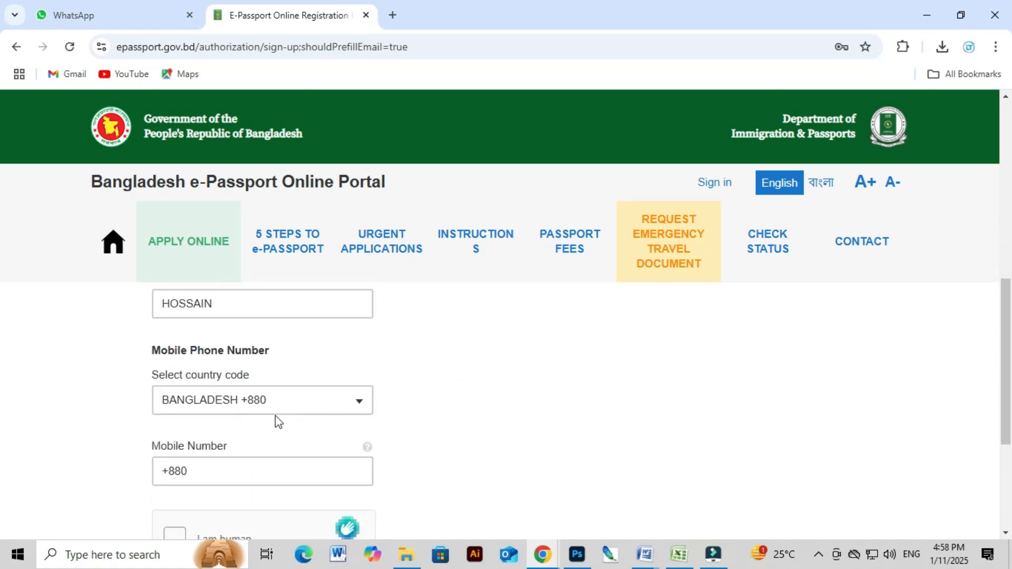
click(213, 467)
click(259, 473)
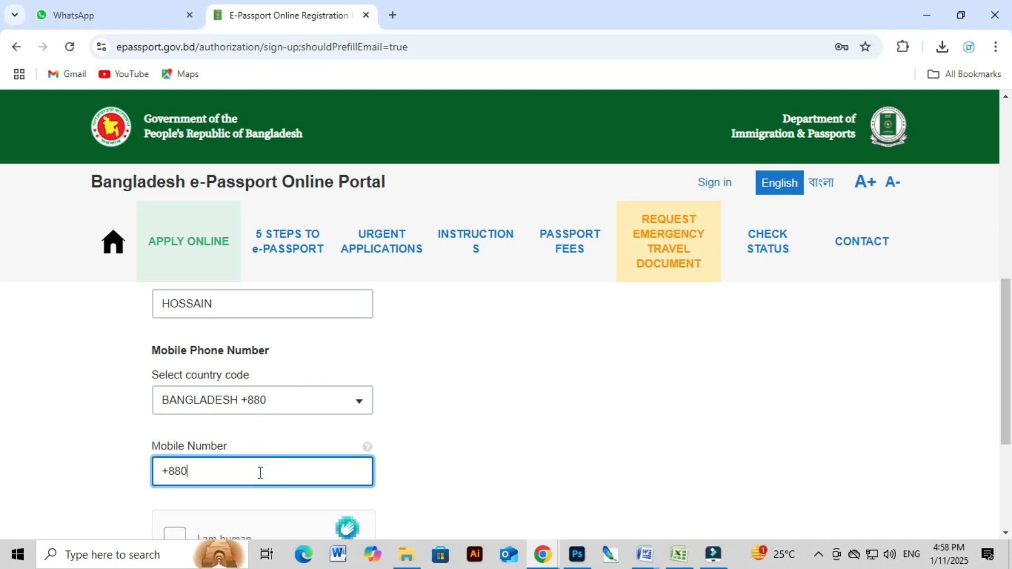
text(1••)
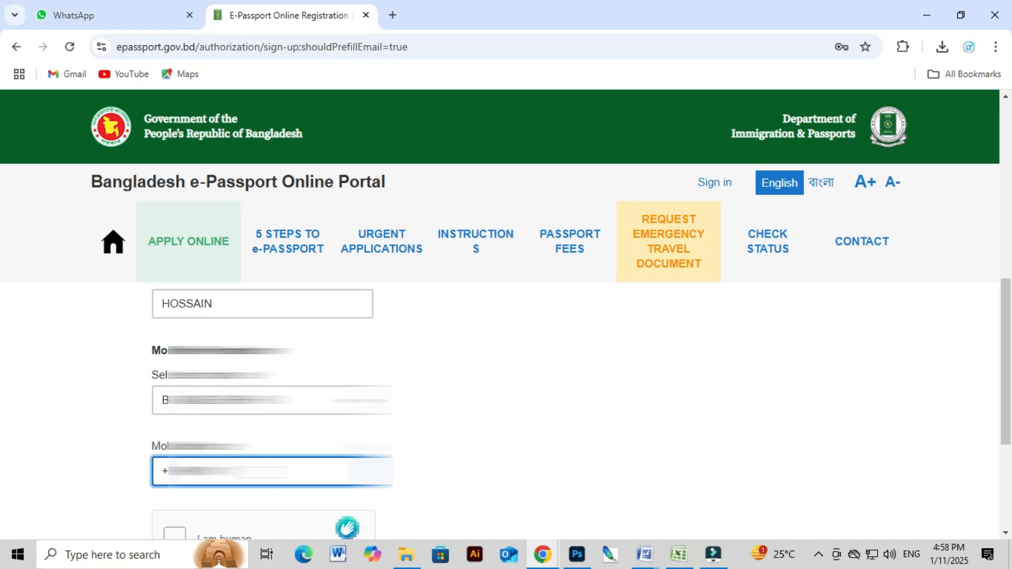
text(•••)
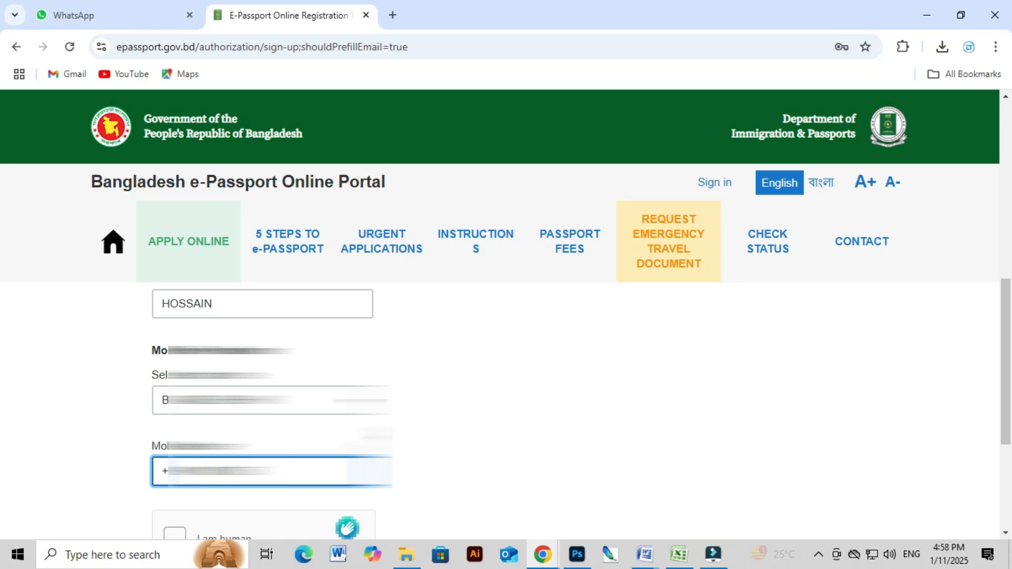
scroll(251, 435, down, 1)
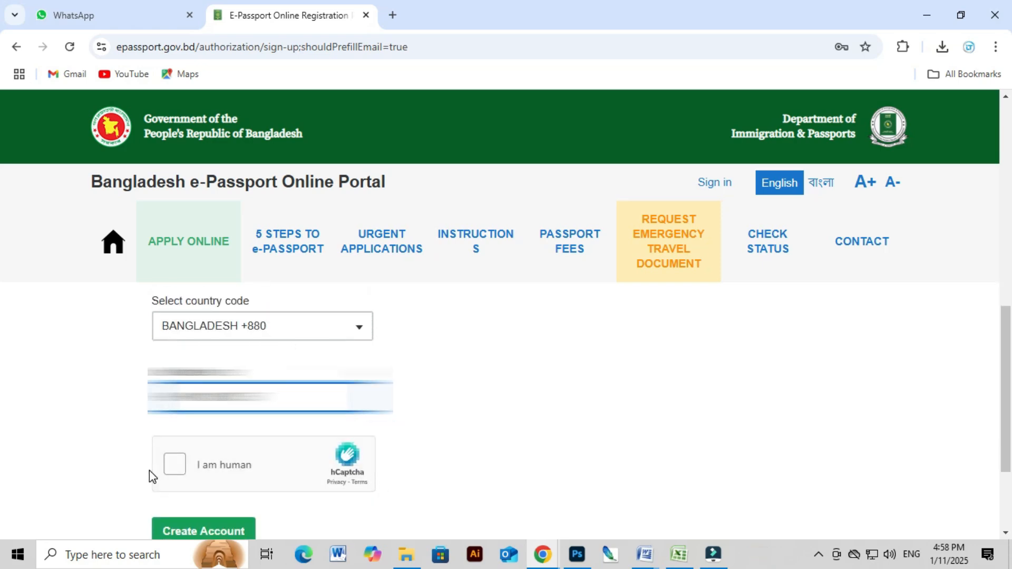
click(176, 465)
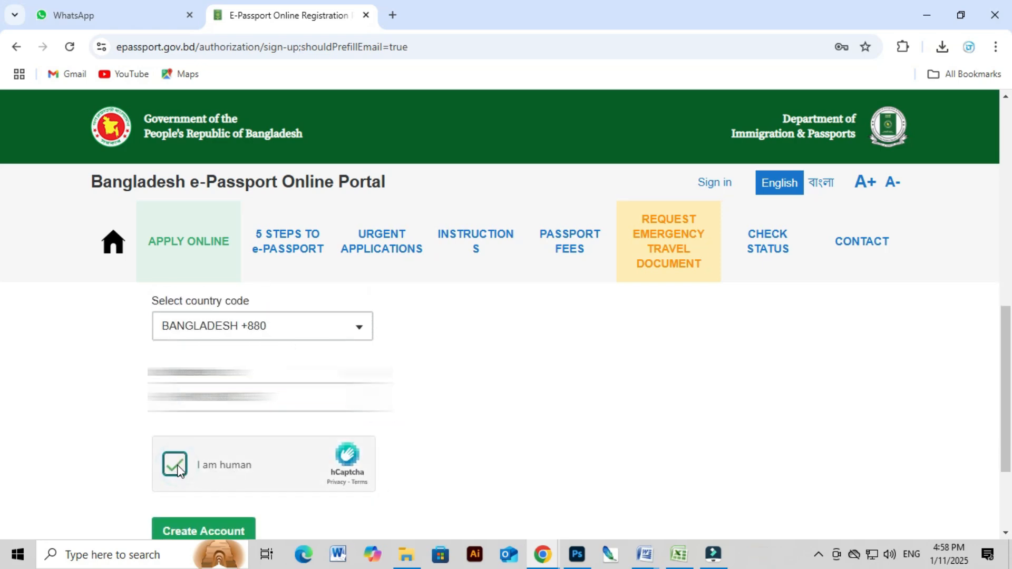
click(210, 529)
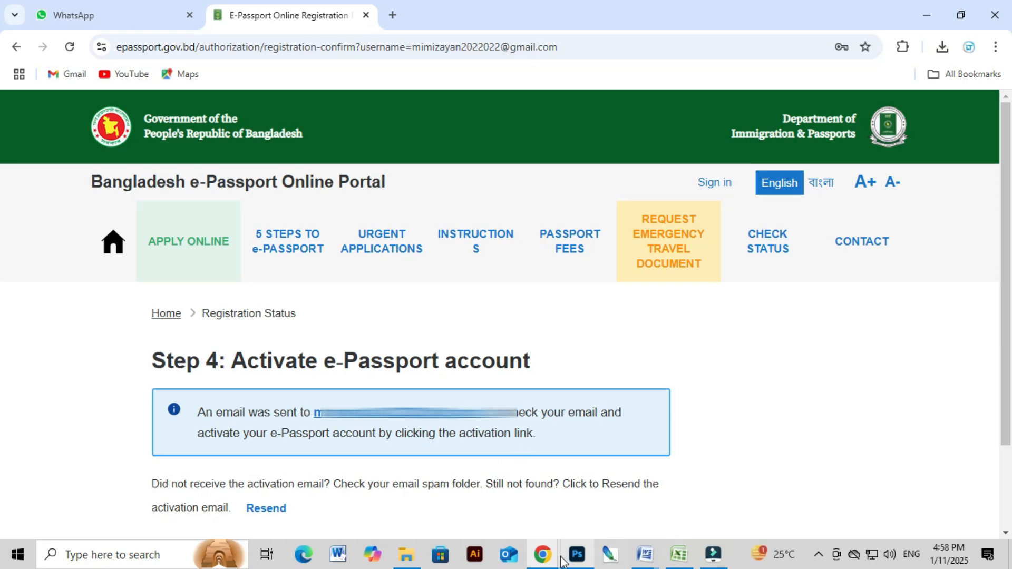
In the Gmail window, open the ePassport activation email and follow its activation link.
click(543, 558)
click(596, 495)
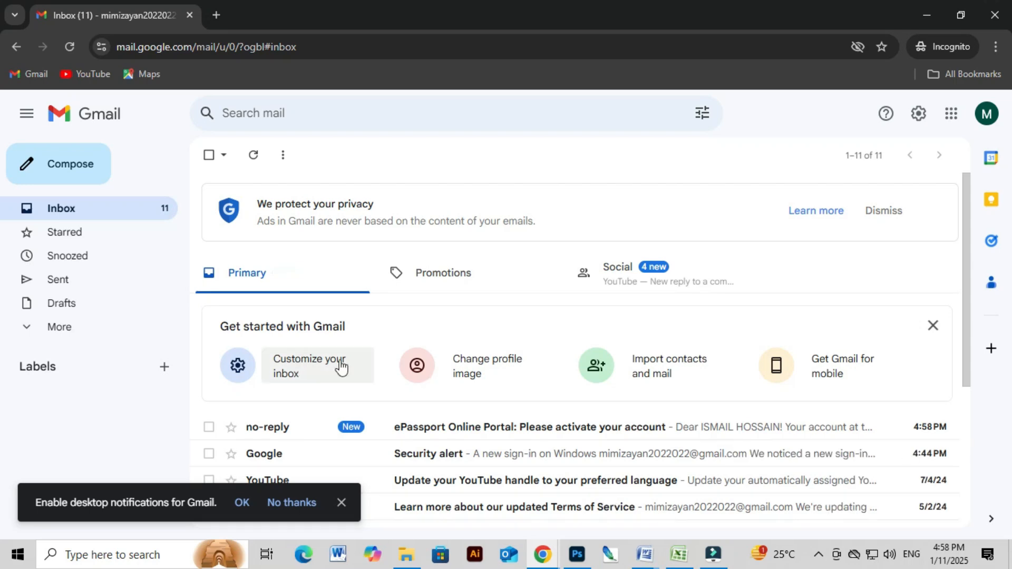
scroll(390, 369, down, 1)
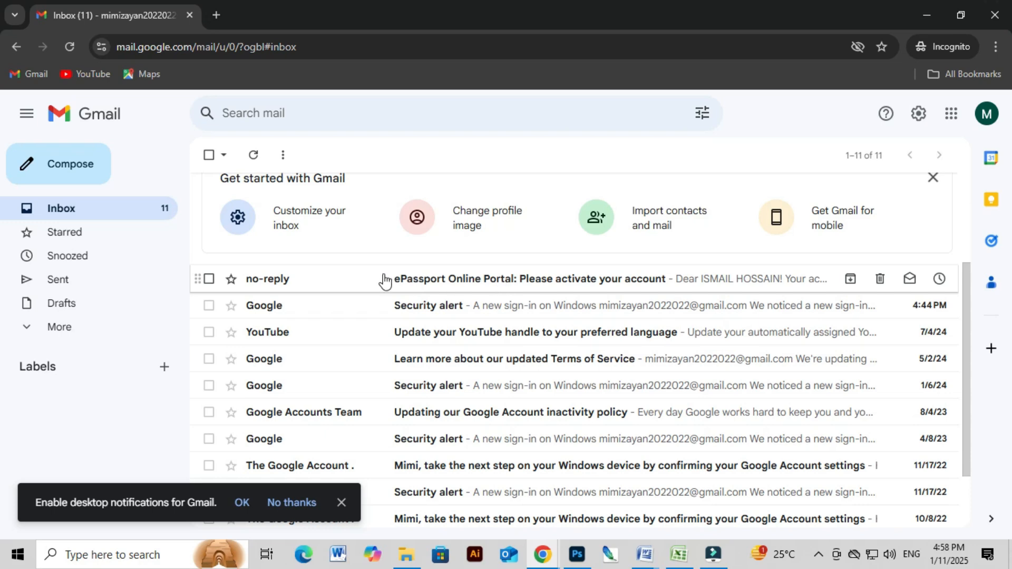
click(359, 289)
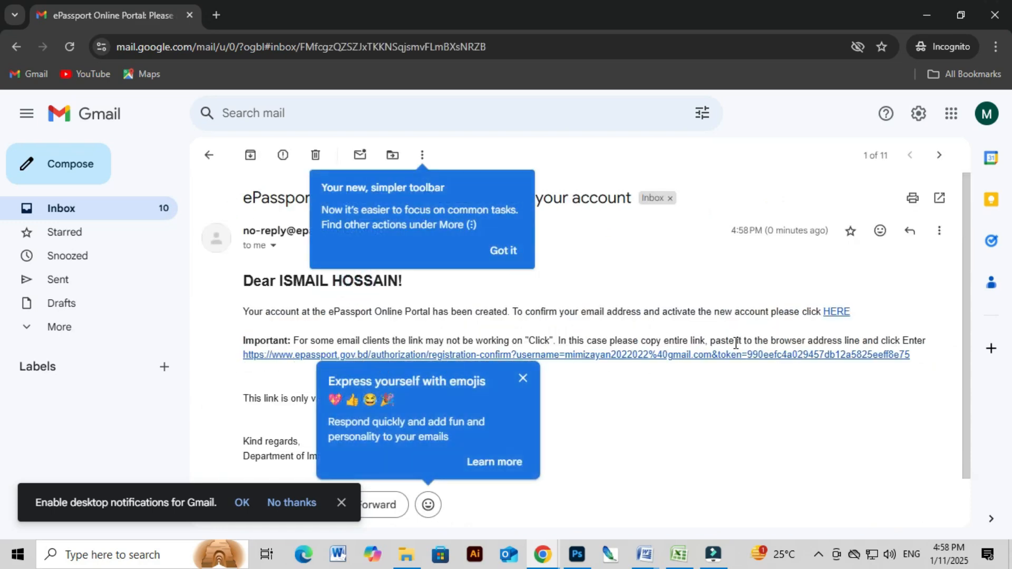
click(795, 358)
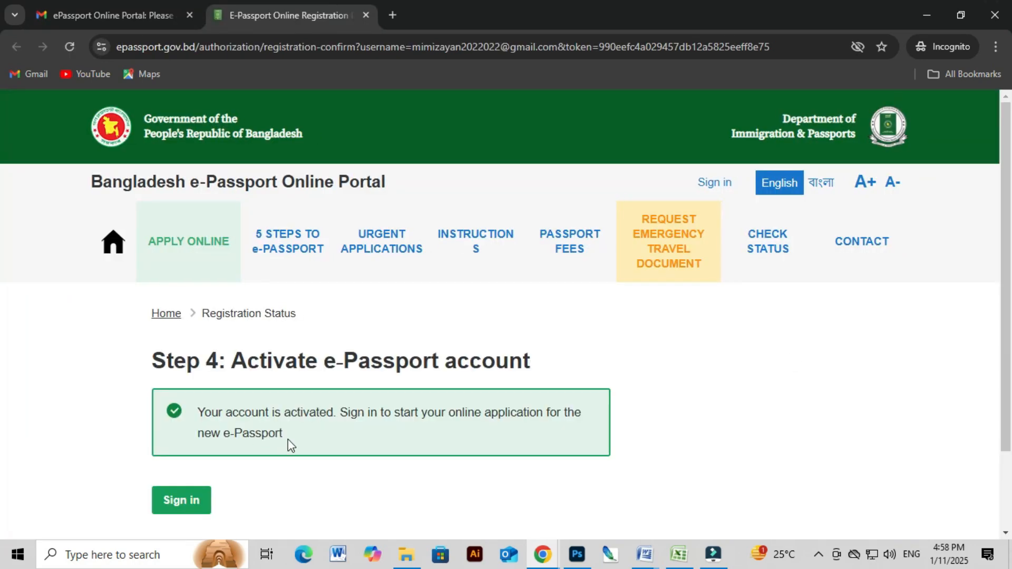
Back in the portal window, sign in with the account e-mail, password and hCaptcha check.
triple_click(290, 438)
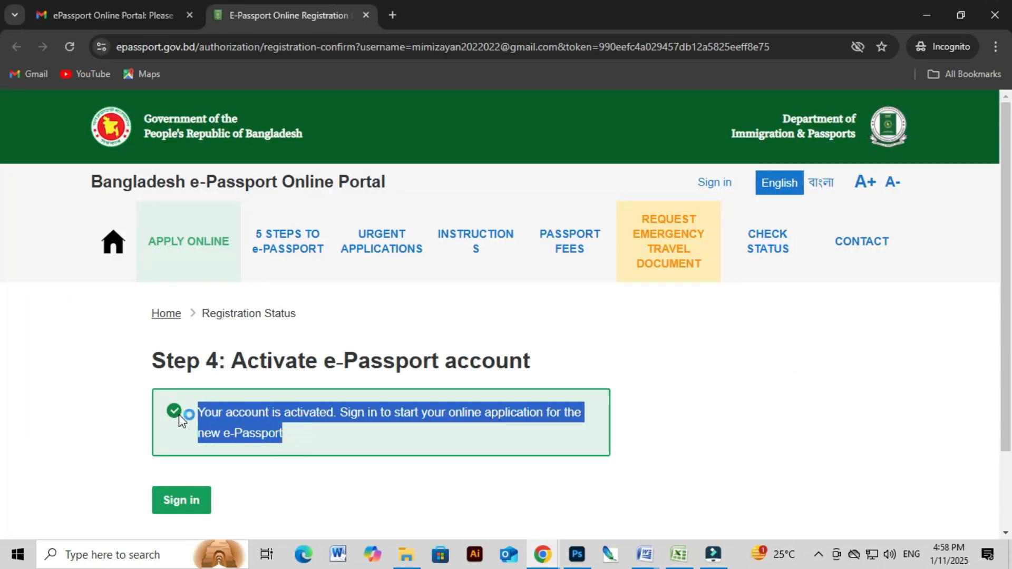
click(550, 543)
click(459, 503)
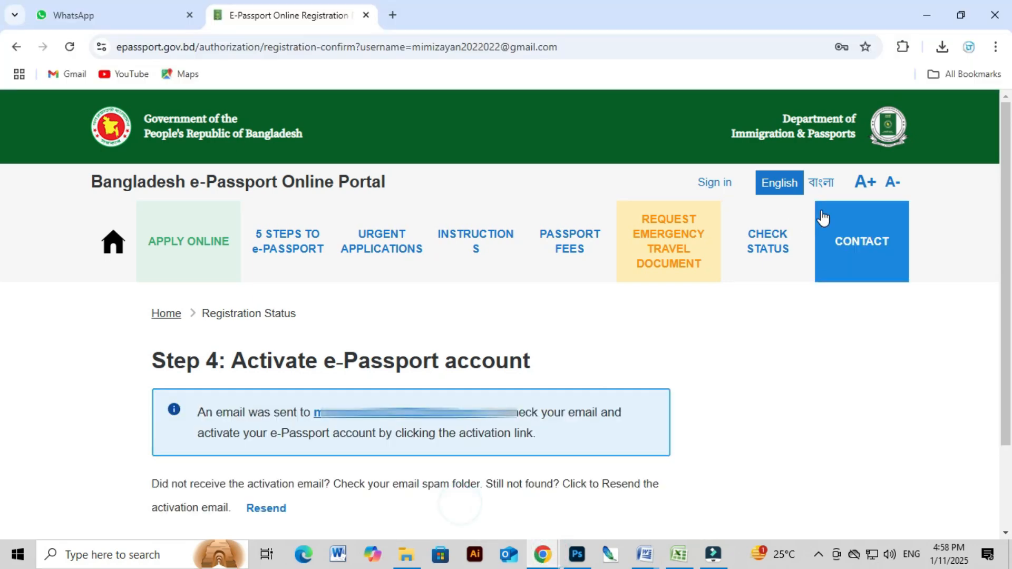
click(713, 186)
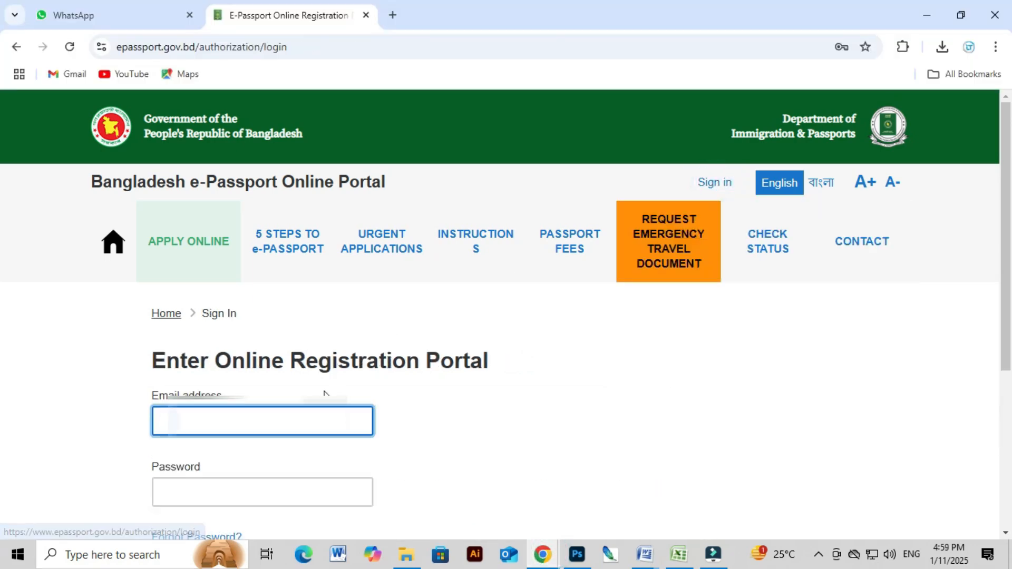
key(ctrl+v)
click(238, 494)
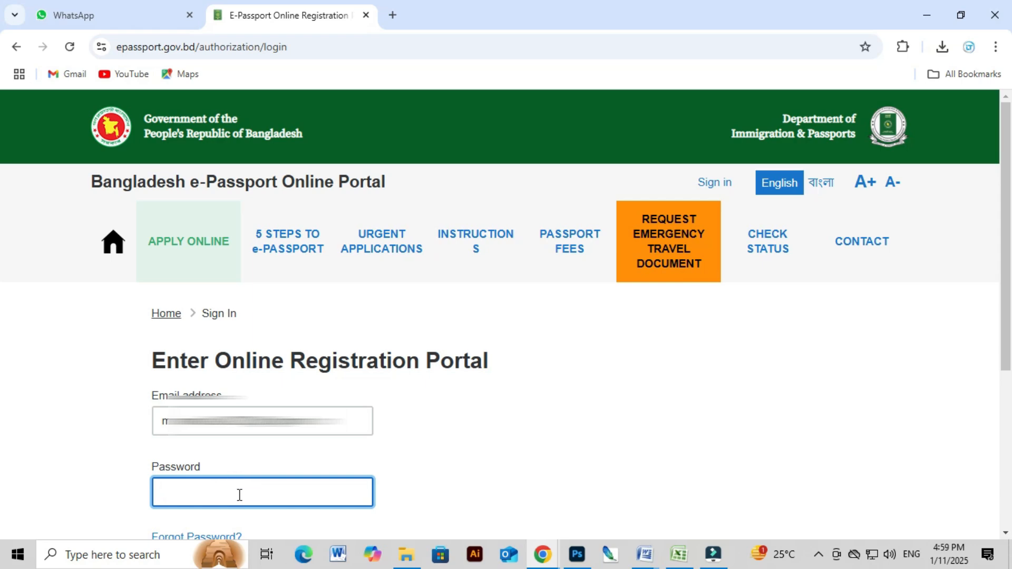
text(••••••••••)
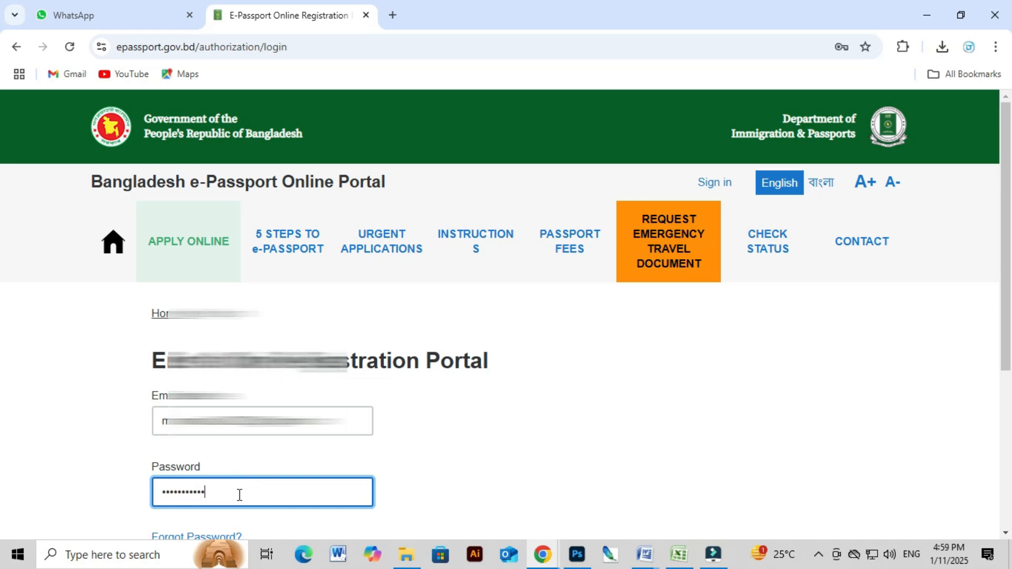
scroll(563, 424, down, 3)
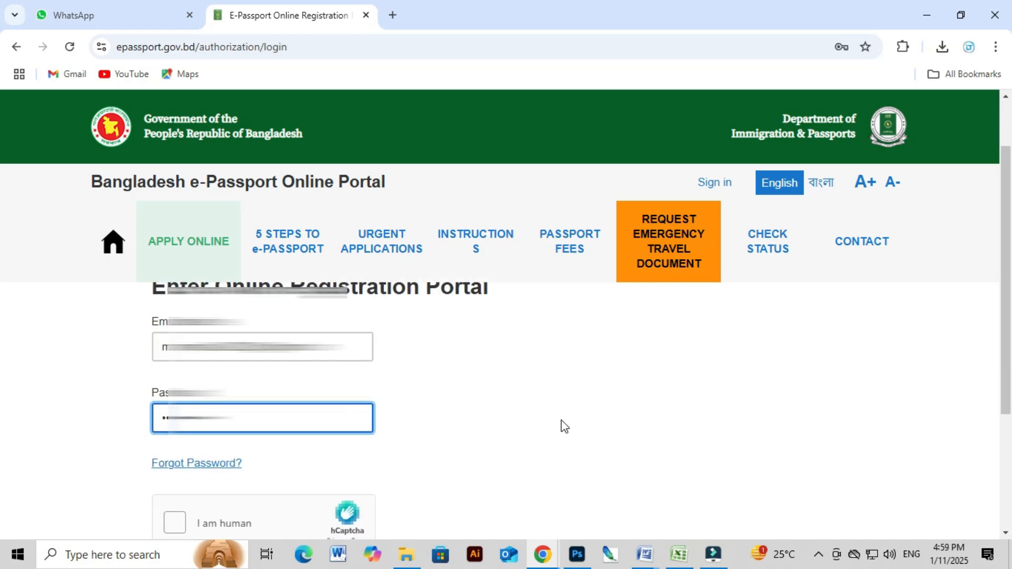
click(169, 453)
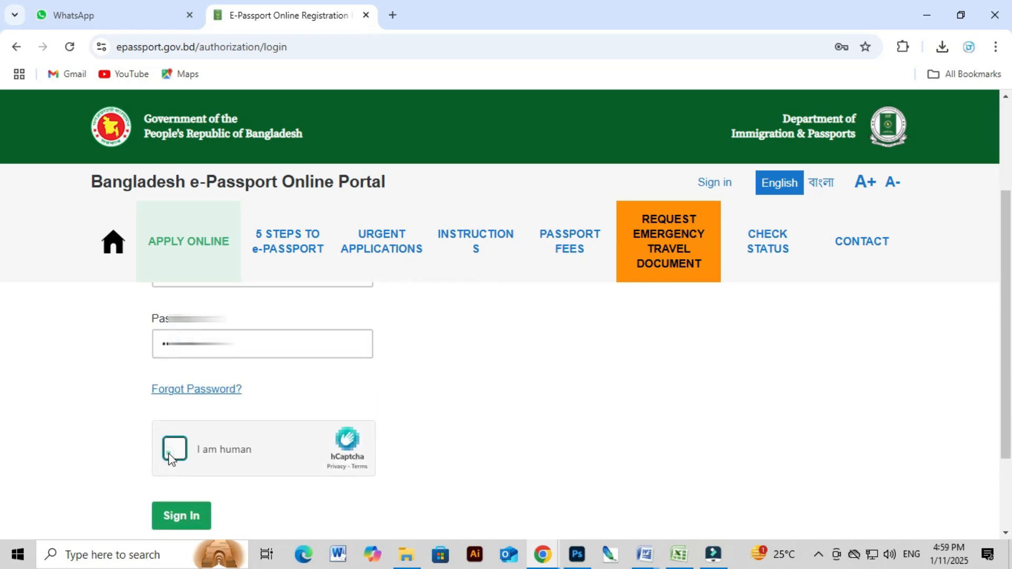
click(180, 516)
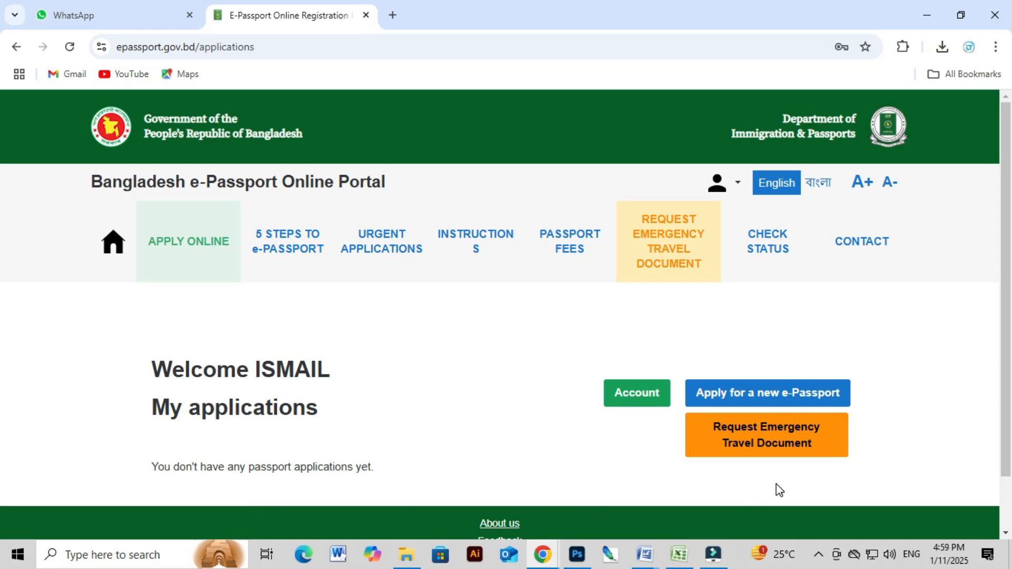
Start a new application and save Ordinary Passport as the passport type.
scroll(777, 488, down, 1)
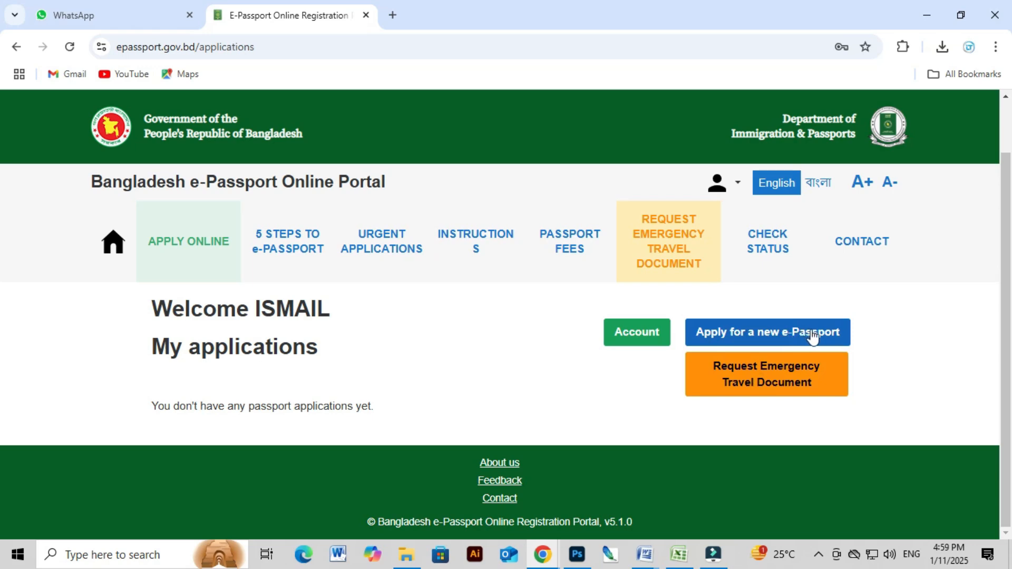
click(751, 335)
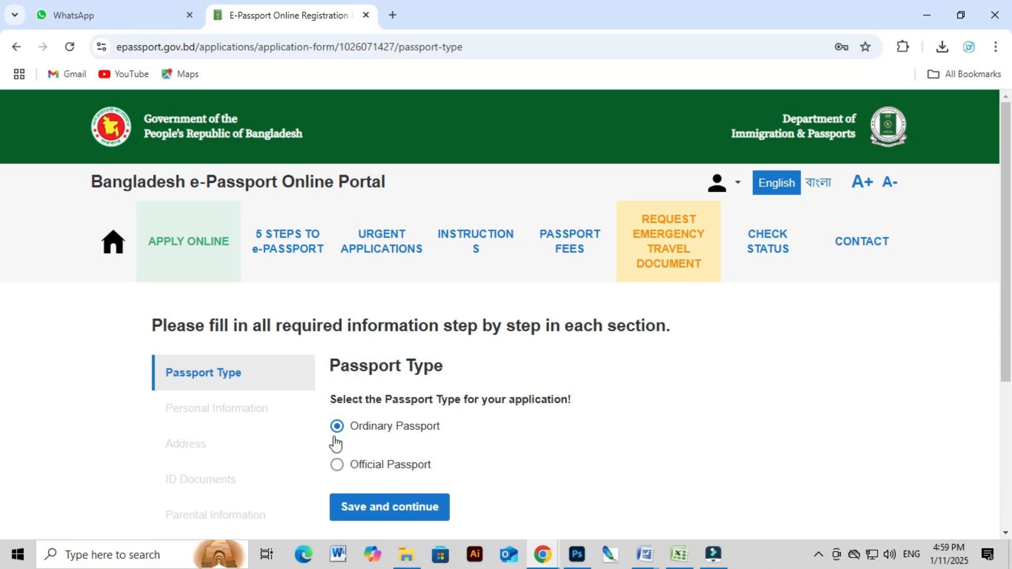
scroll(443, 452, down, 1)
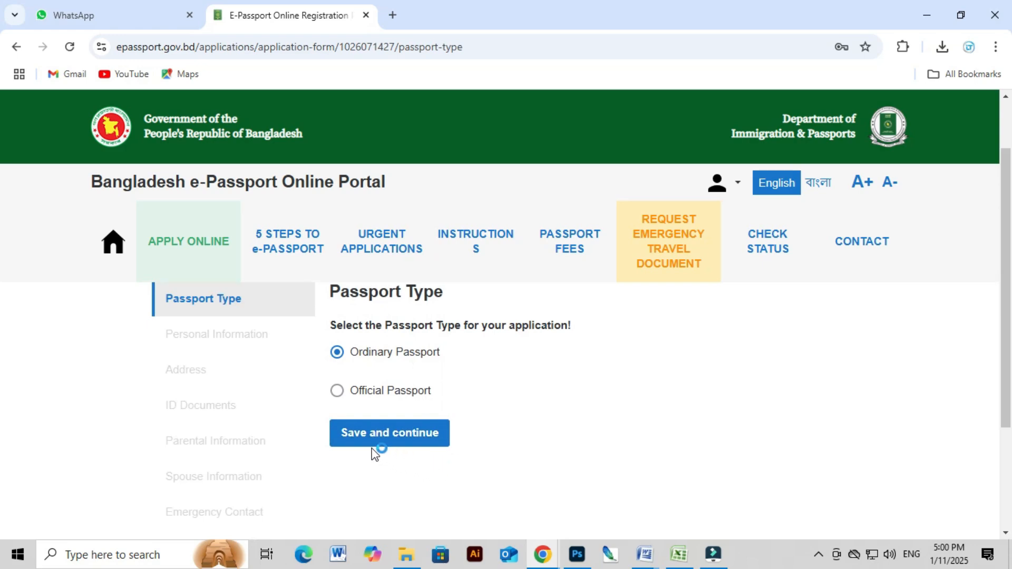
click(410, 438)
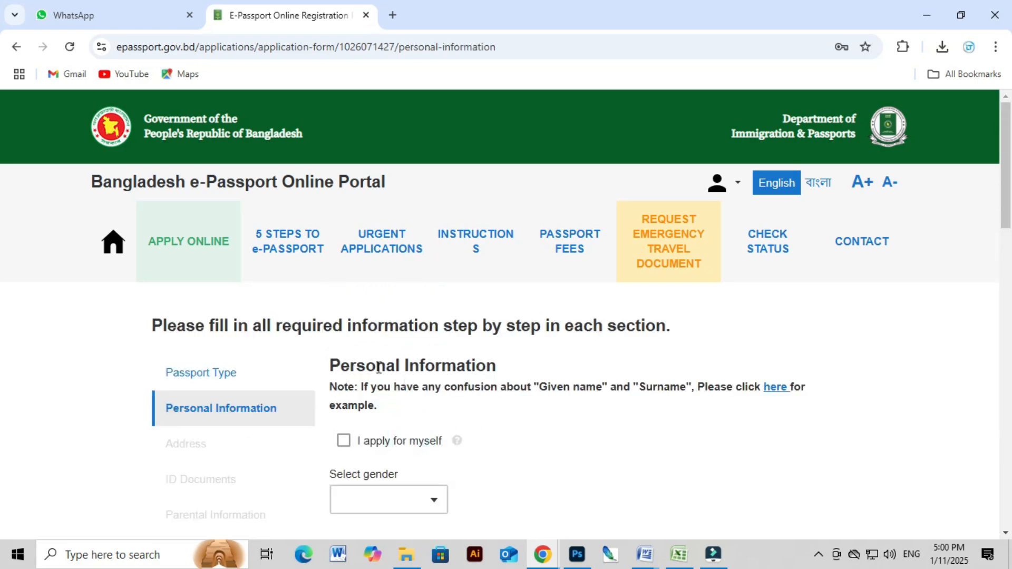
Tick then untick 'I apply for myself', checking the given name and surname fields.
scroll(490, 424, down, 1)
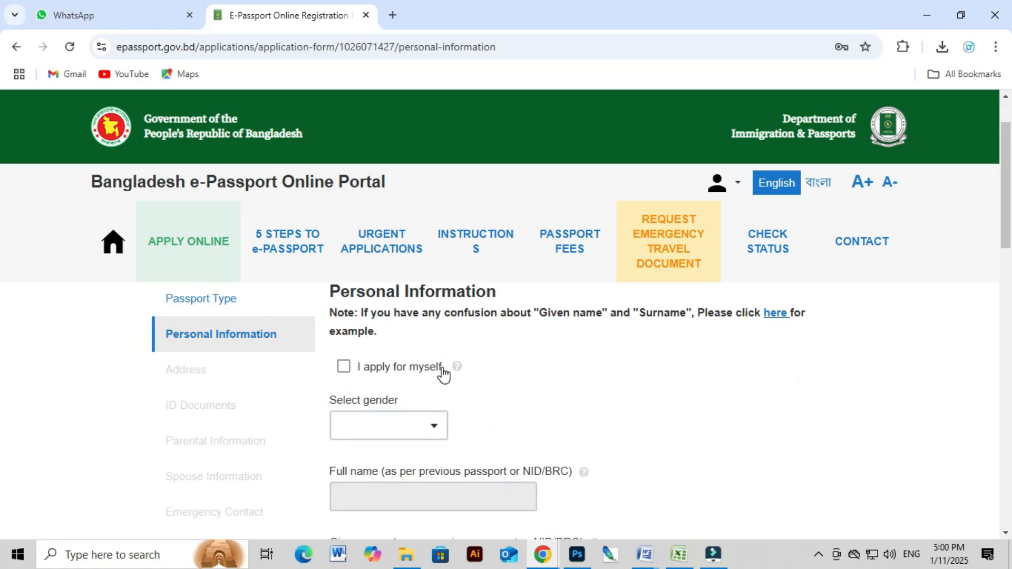
click(343, 368)
scroll(408, 453, down, 2)
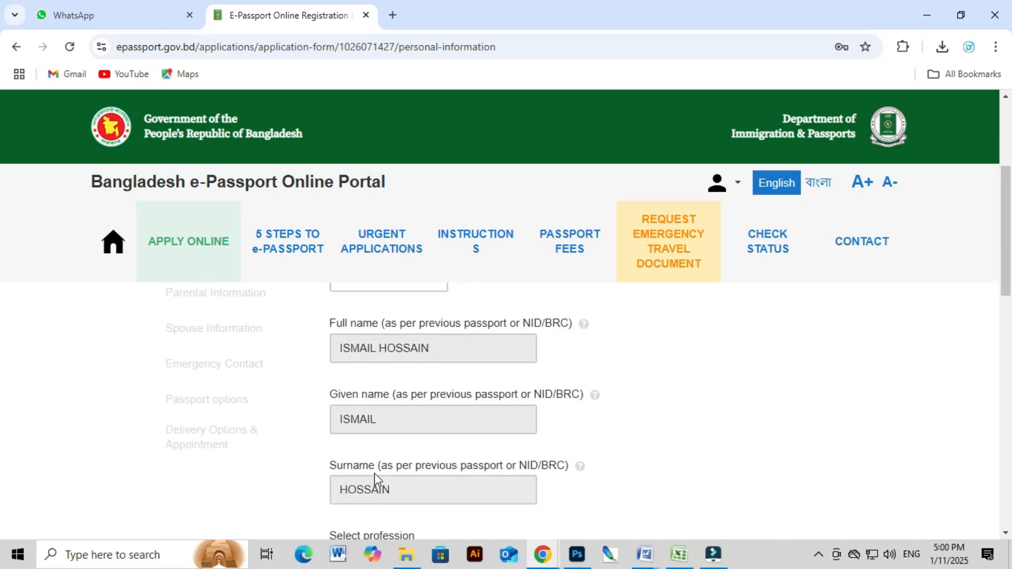
scroll(397, 469, up, 2)
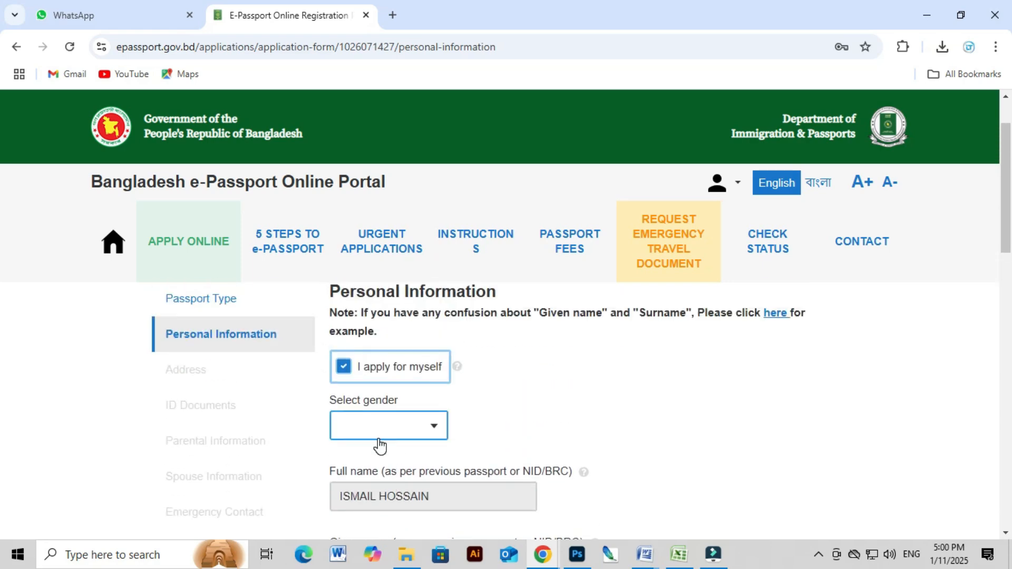
click(343, 370)
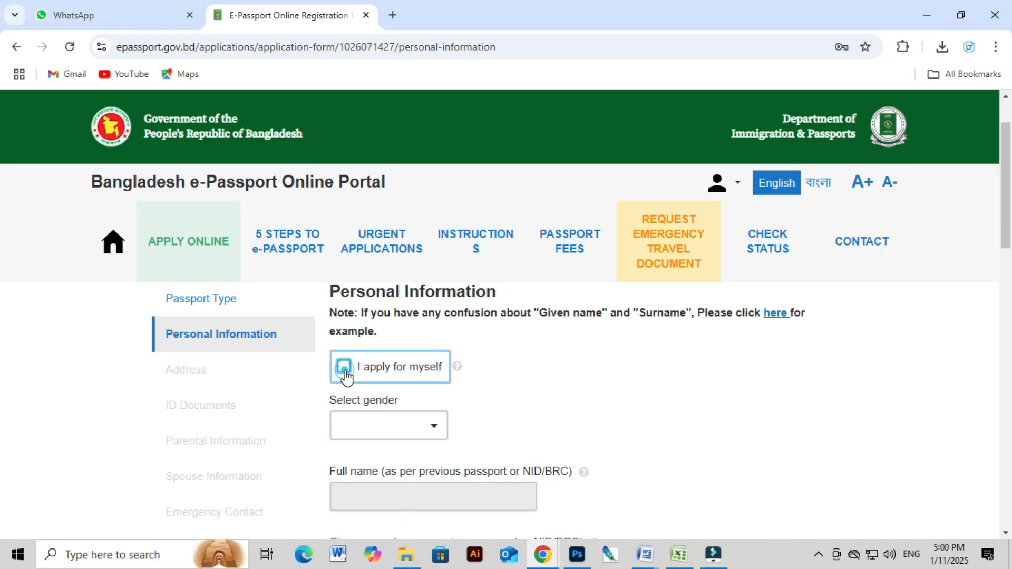
scroll(390, 425, down, 3)
click(384, 420)
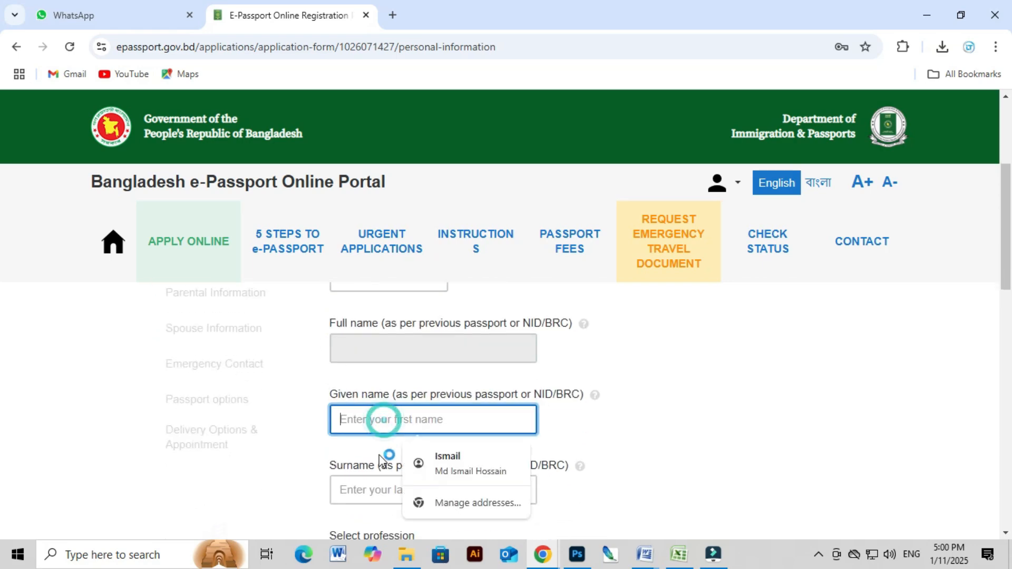
click(368, 489)
click(644, 402)
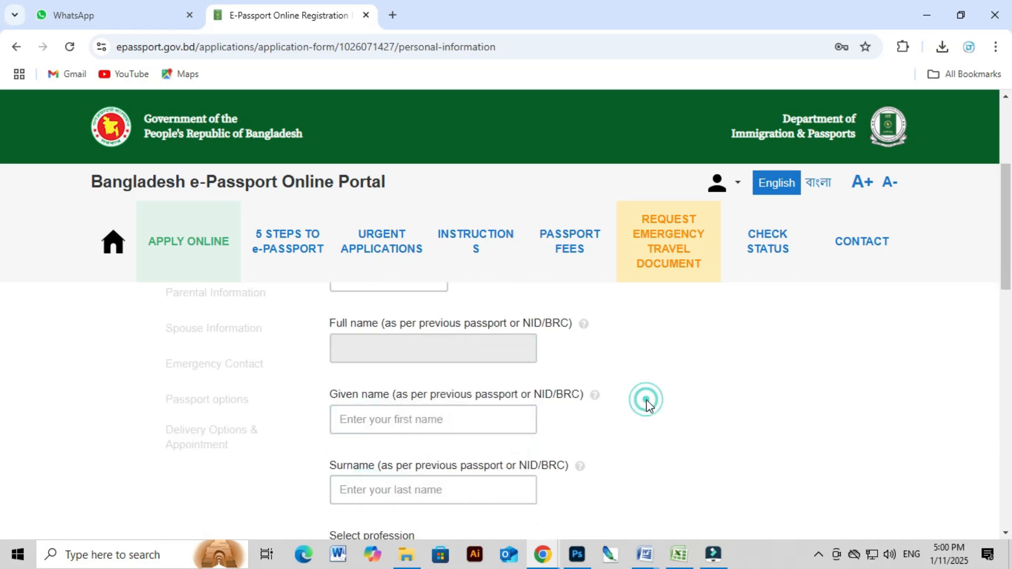
scroll(436, 454, up, 3)
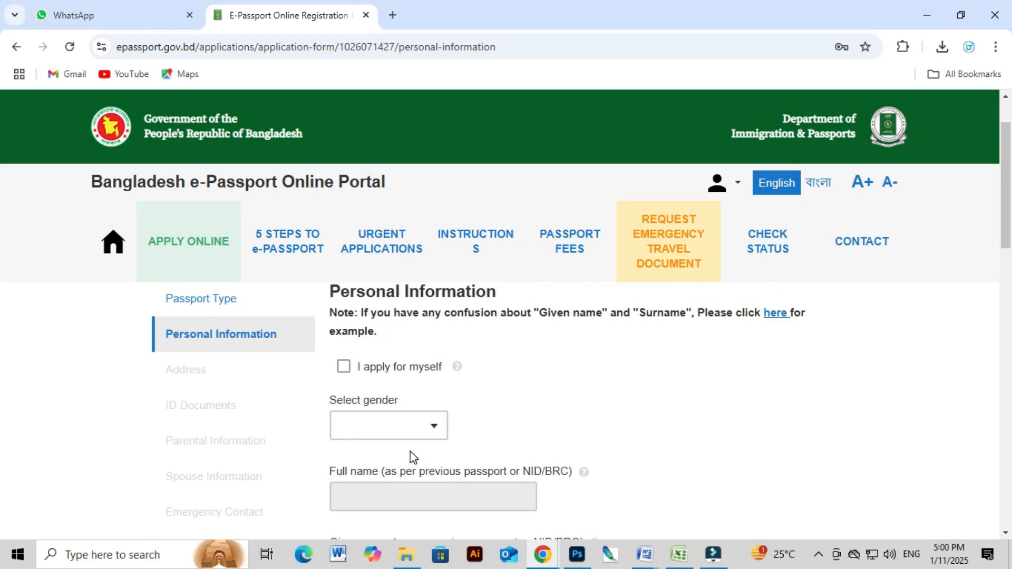
Re-tick 'I apply for myself' and set gender to MALE.
click(367, 427)
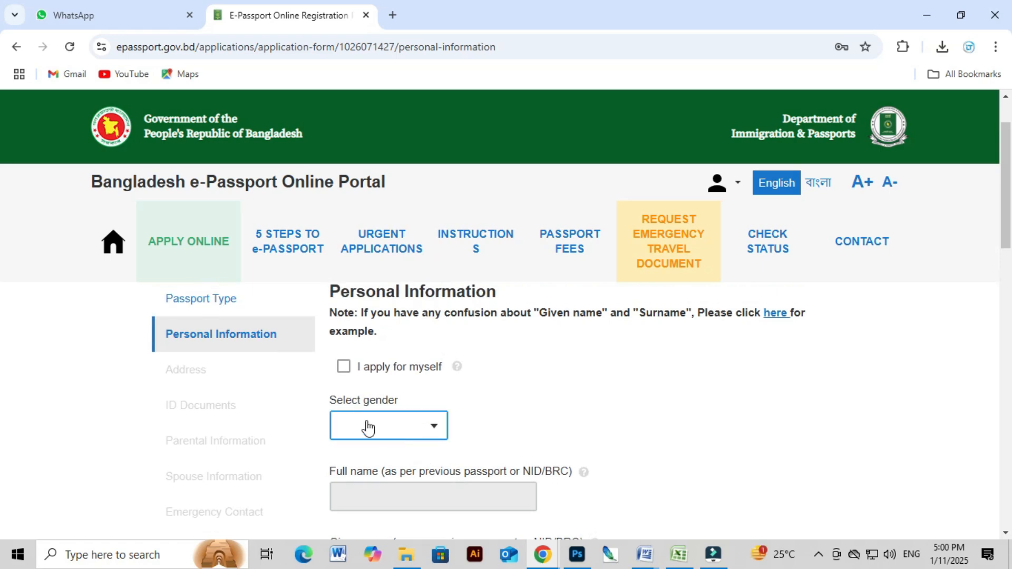
click(343, 369)
scroll(500, 414, down, 2)
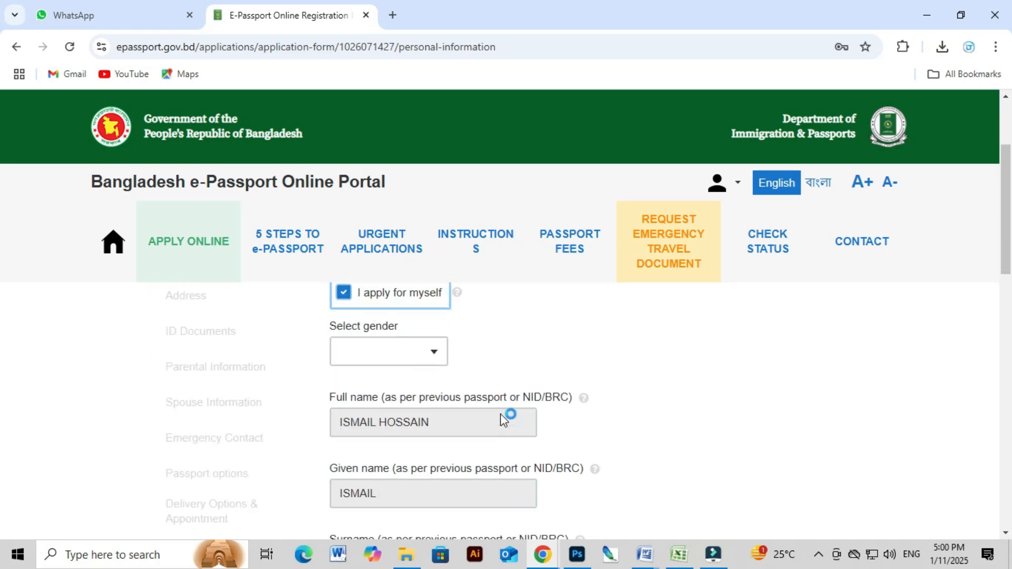
click(389, 354)
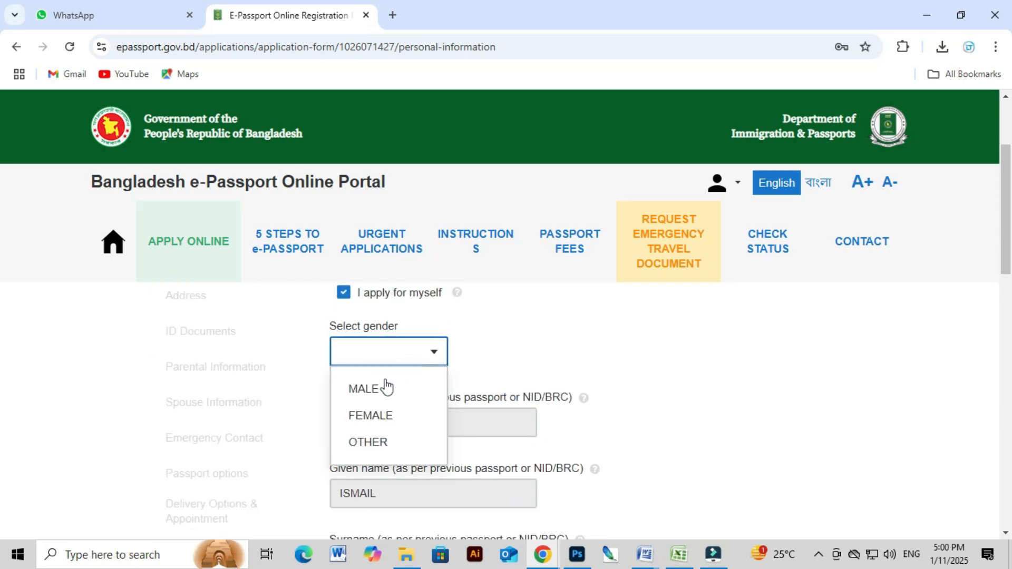
click(386, 389)
scroll(483, 477, down, 3)
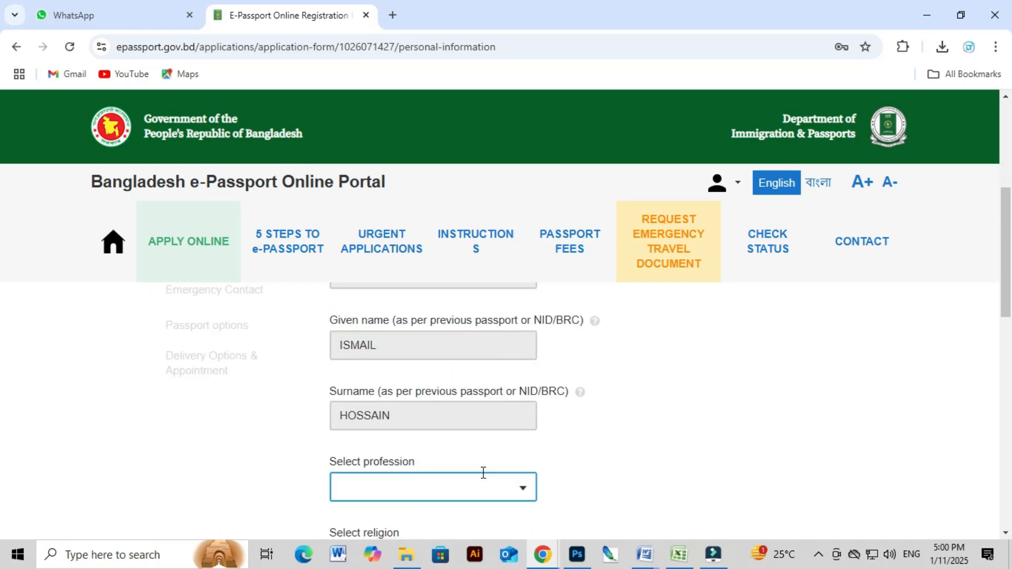
Set profession to STUDENT, replacing an initial UNEMPLOYED choice.
scroll(483, 472, down, 1)
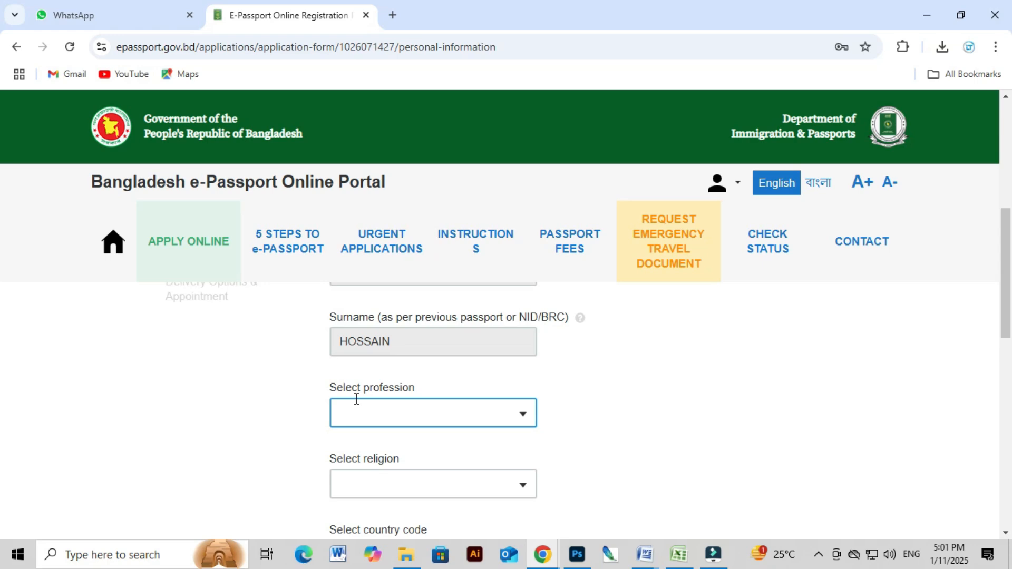
click(380, 416)
text(UN)
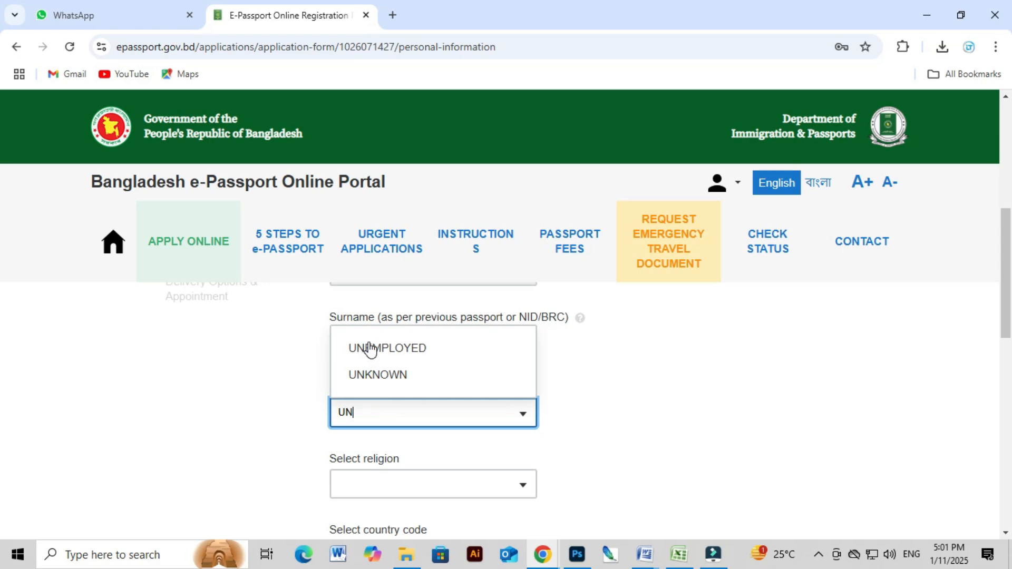
click(405, 348)
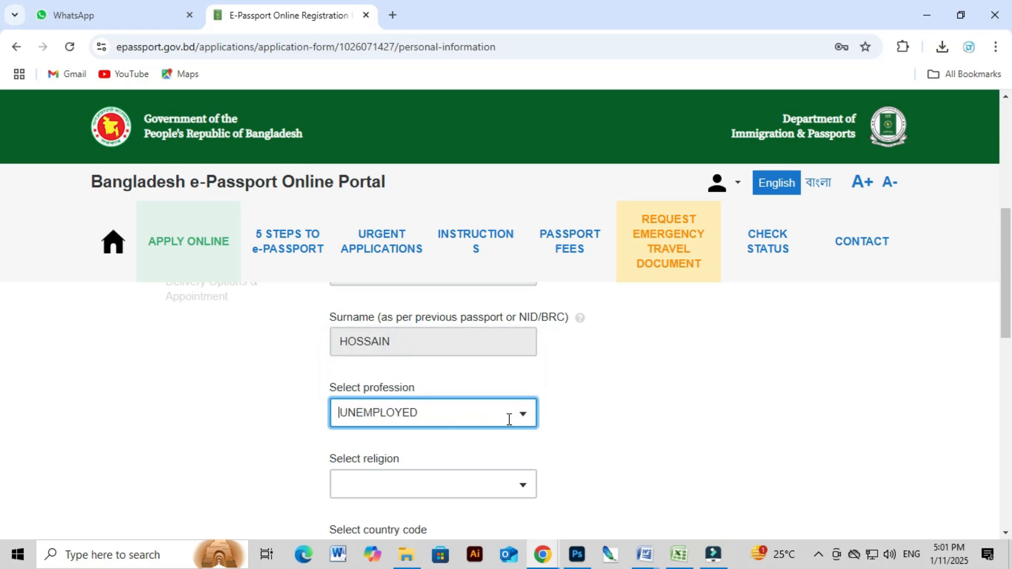
click(474, 418)
text(ST)
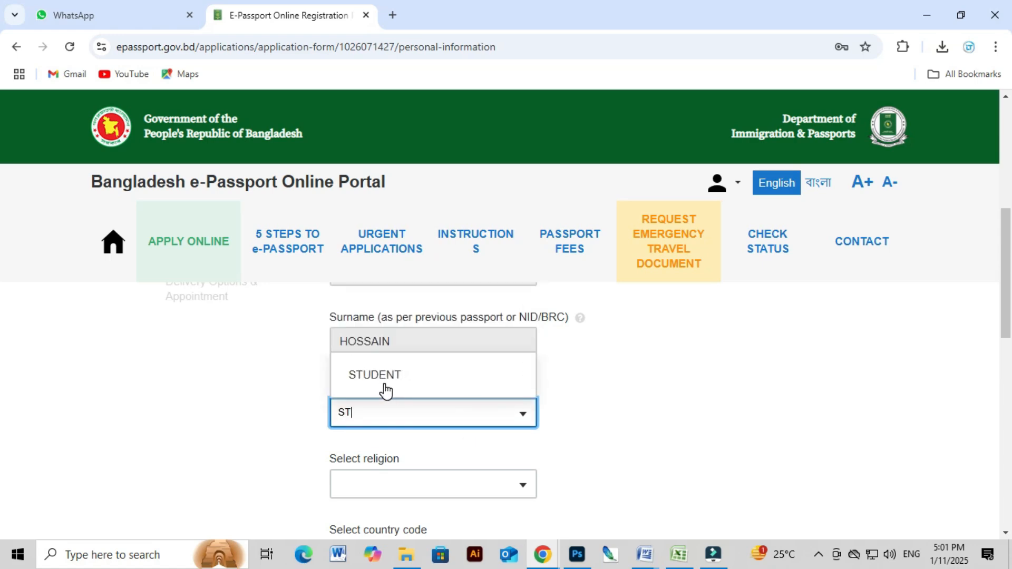
click(362, 375)
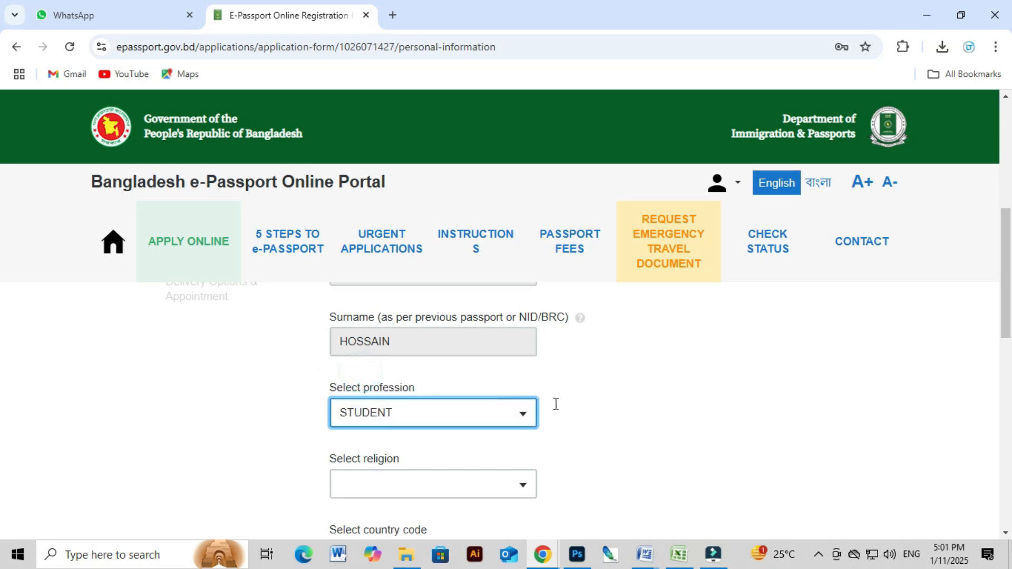
Set religion to ISLAM and choose the district of birth.
scroll(347, 470, down, 1)
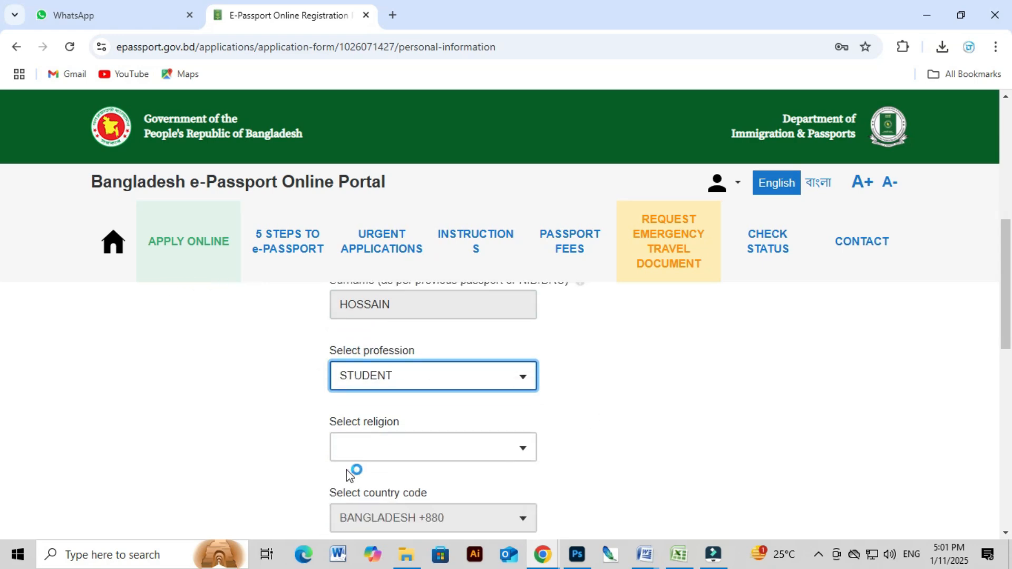
click(399, 410)
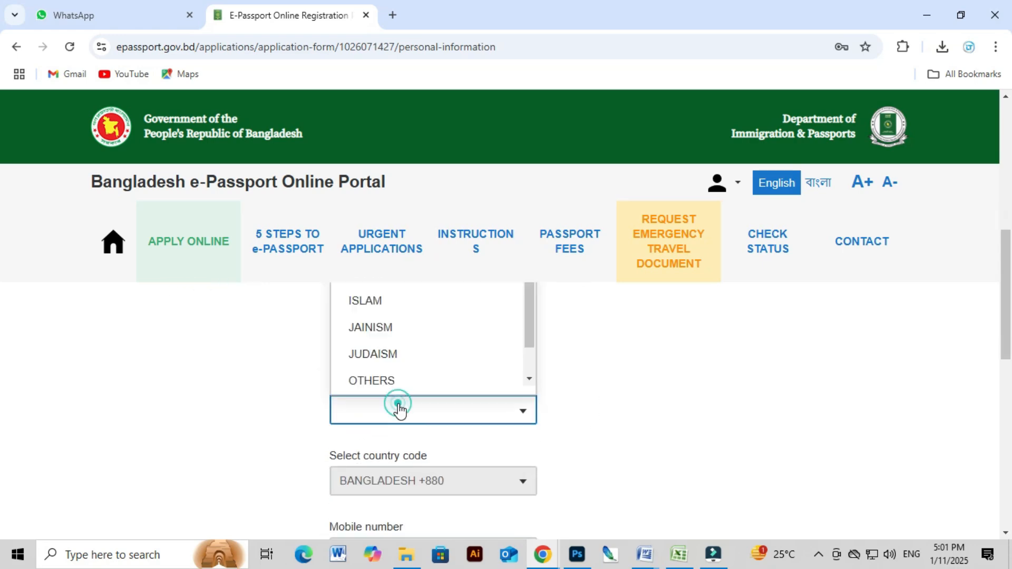
scroll(387, 386, up, 1)
click(364, 384)
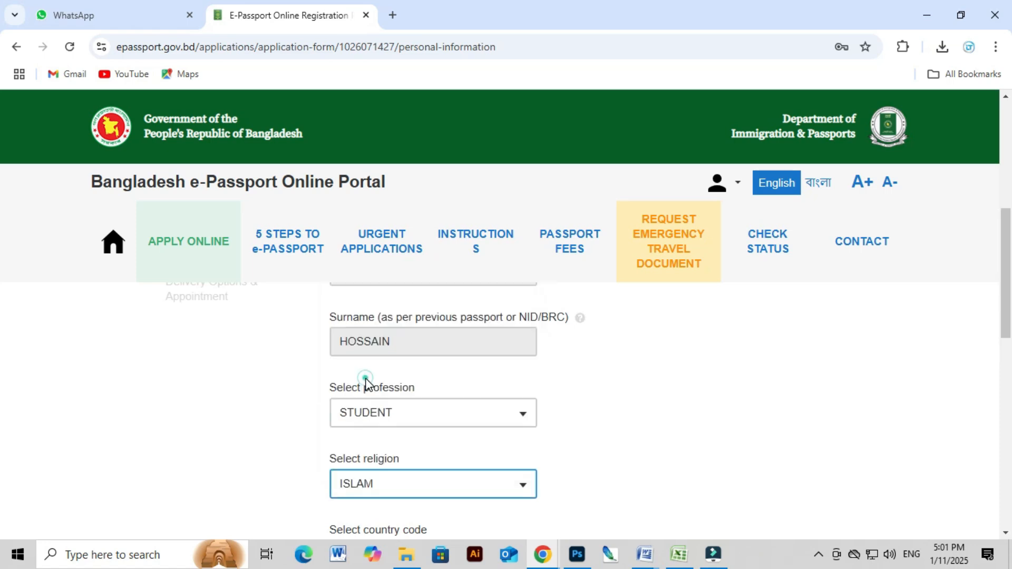
scroll(369, 390, down, 2)
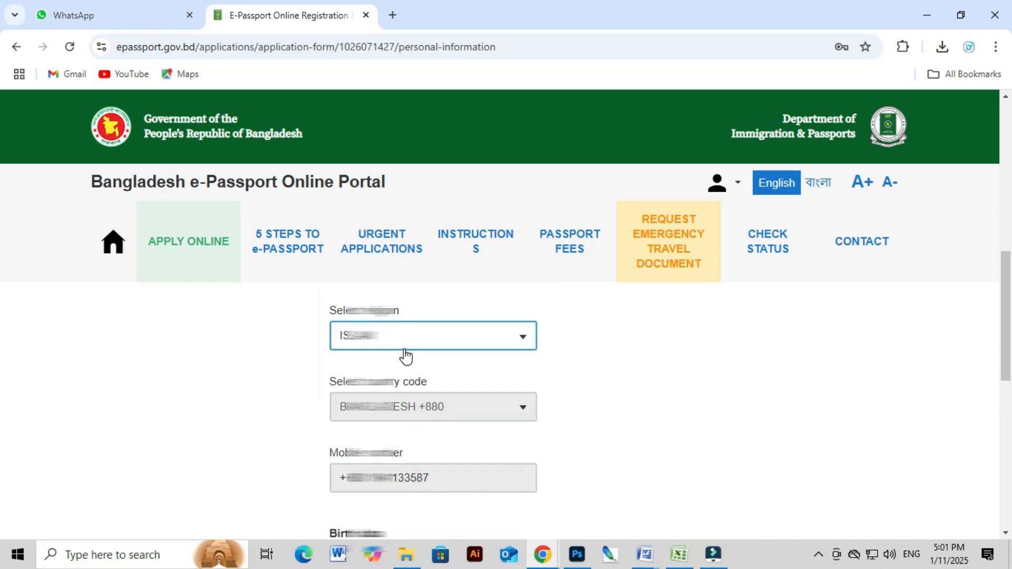
scroll(425, 420, down, 2)
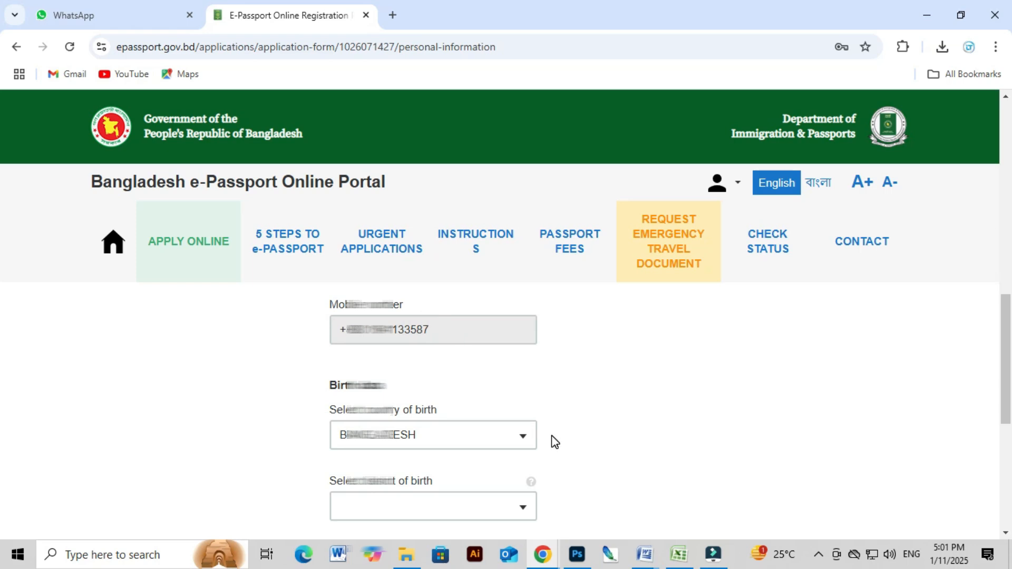
scroll(548, 442, down, 1)
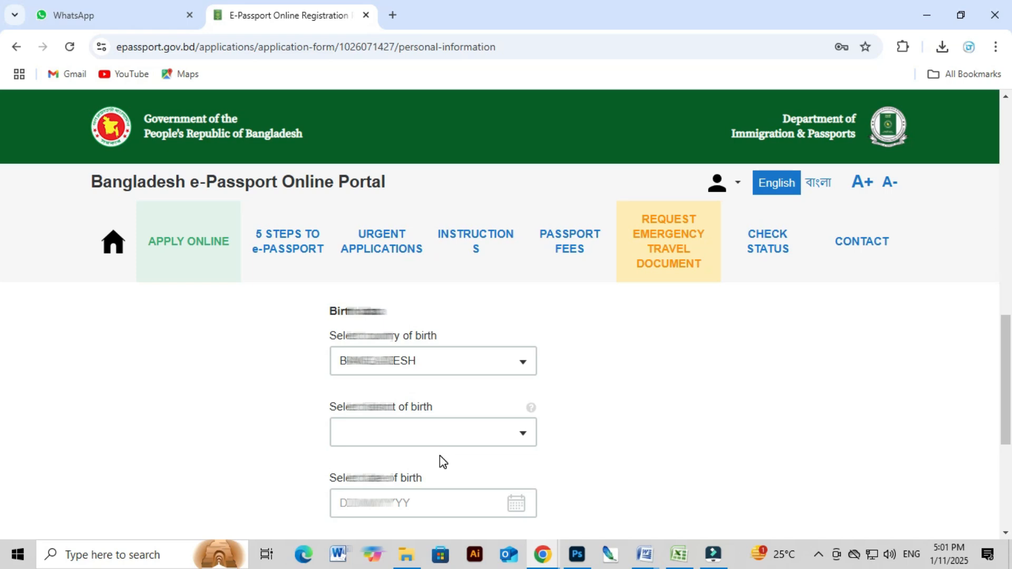
click(436, 433)
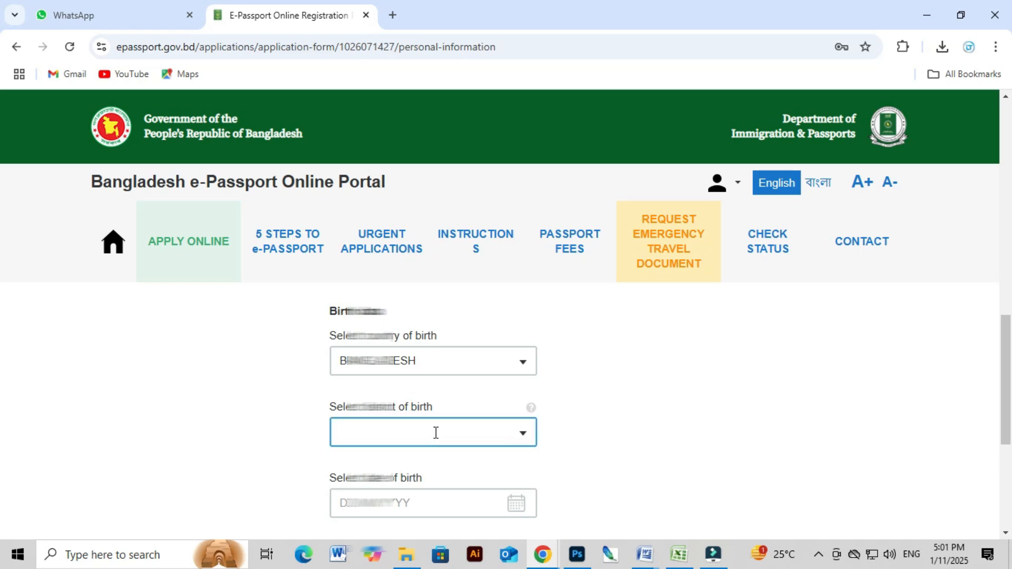
click(435, 433)
click(369, 403)
scroll(364, 420, down, 1)
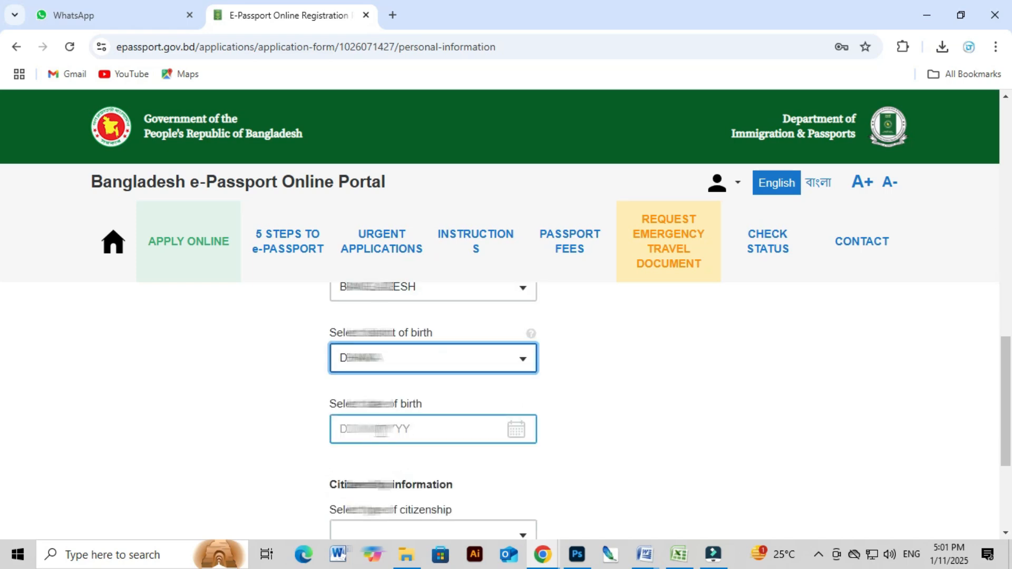
Set the date of birth to a day in October 2001.
click(385, 430)
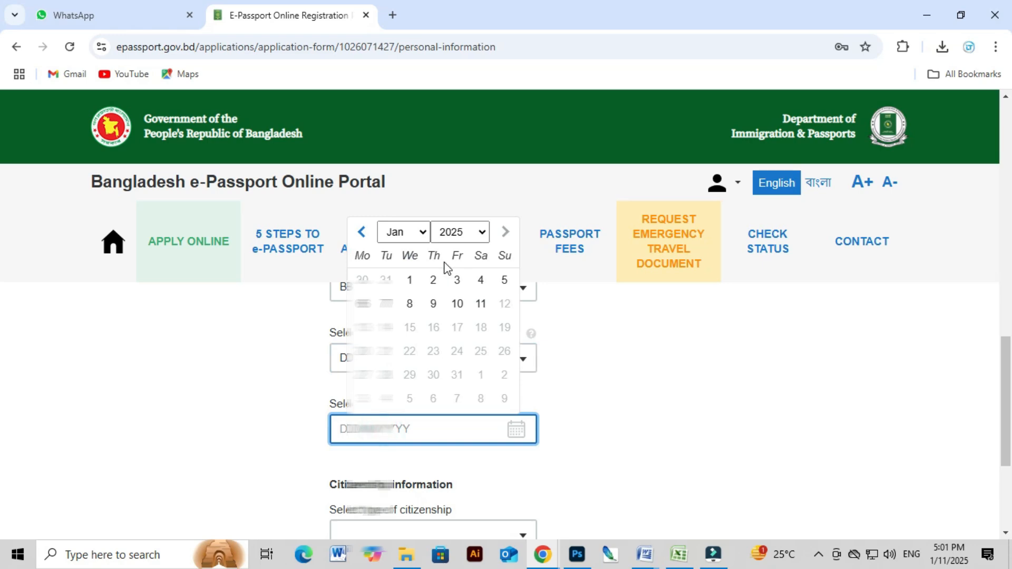
click(451, 233)
scroll(451, 236, up, 3)
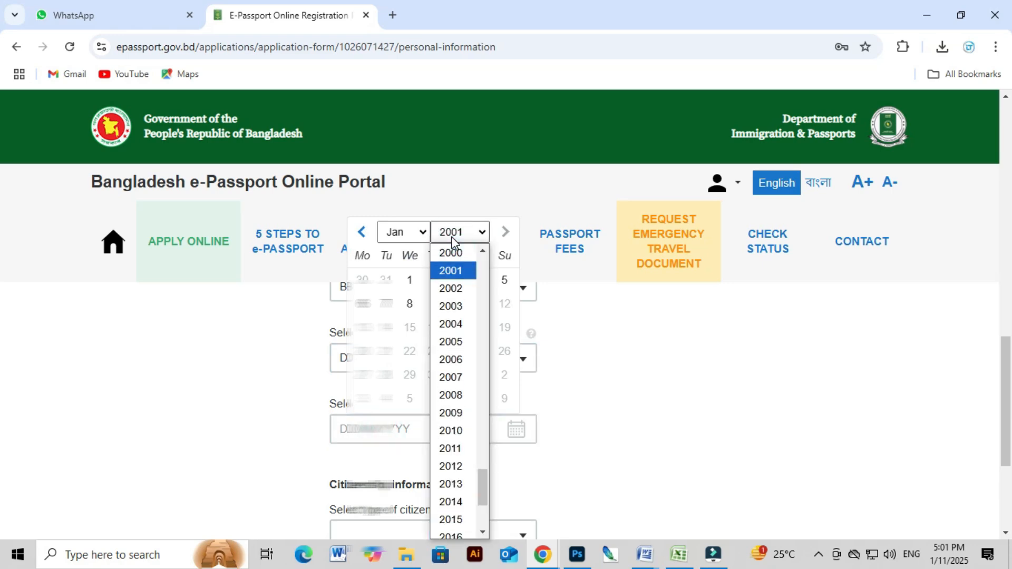
click(451, 271)
click(423, 233)
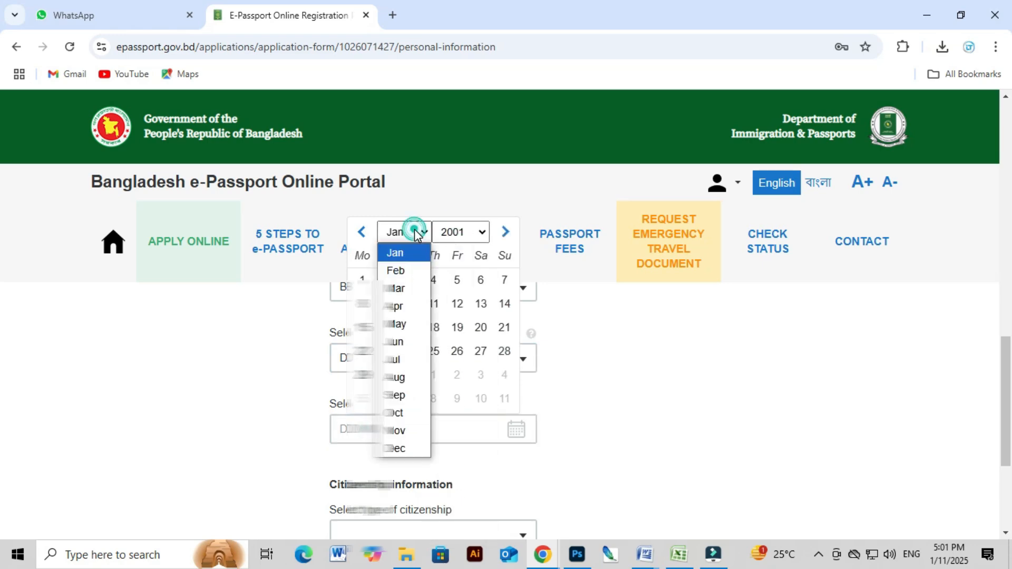
click(402, 416)
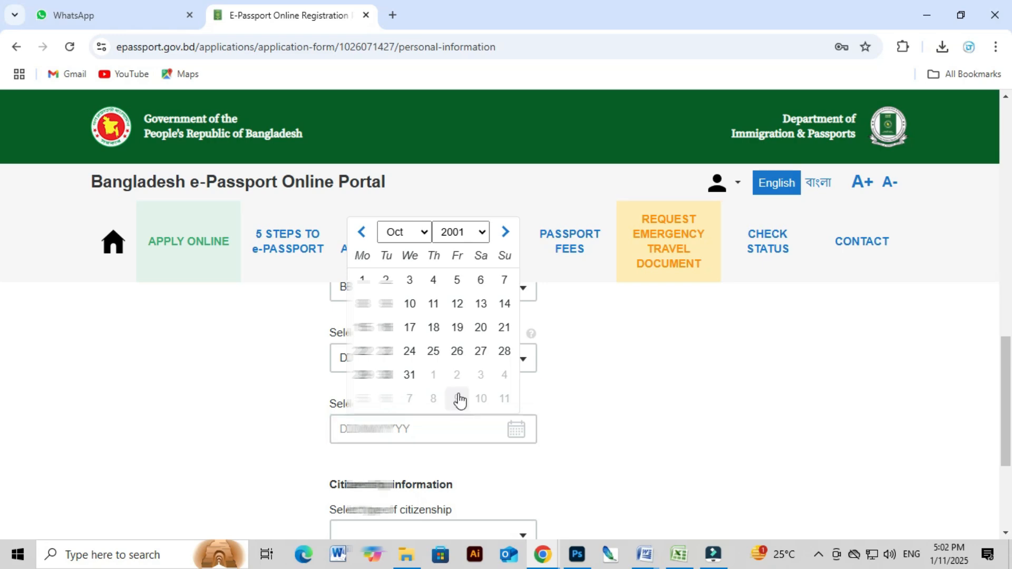
click(457, 352)
Choose BY BIRTH as the citizenship type.
scroll(555, 425, down, 1)
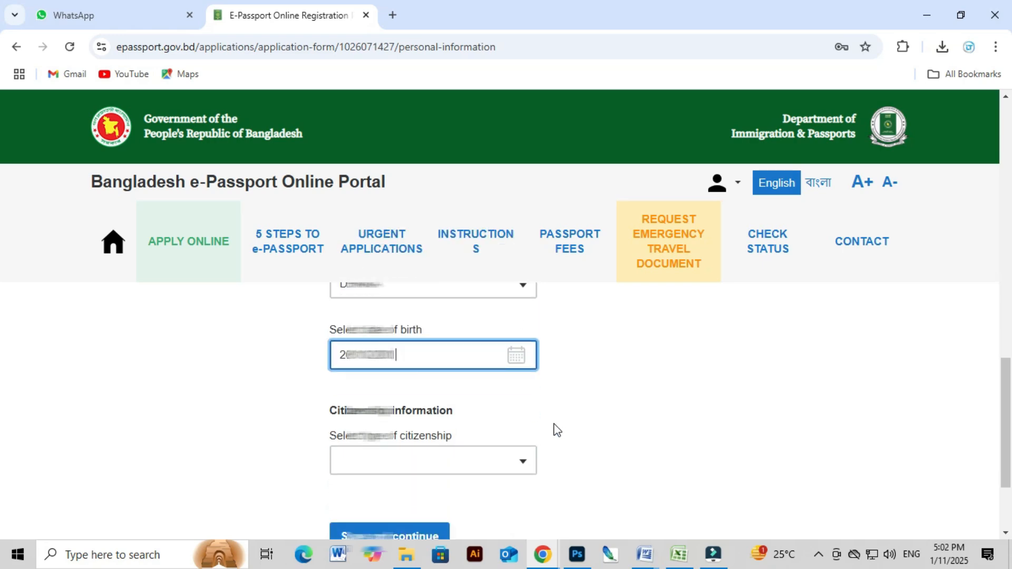
click(472, 465)
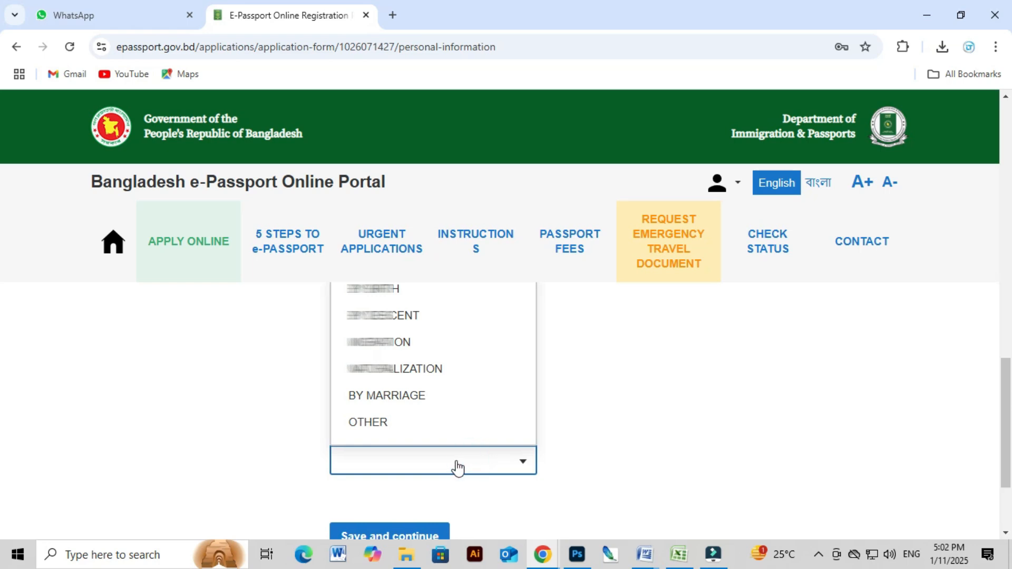
scroll(437, 463, up, 1)
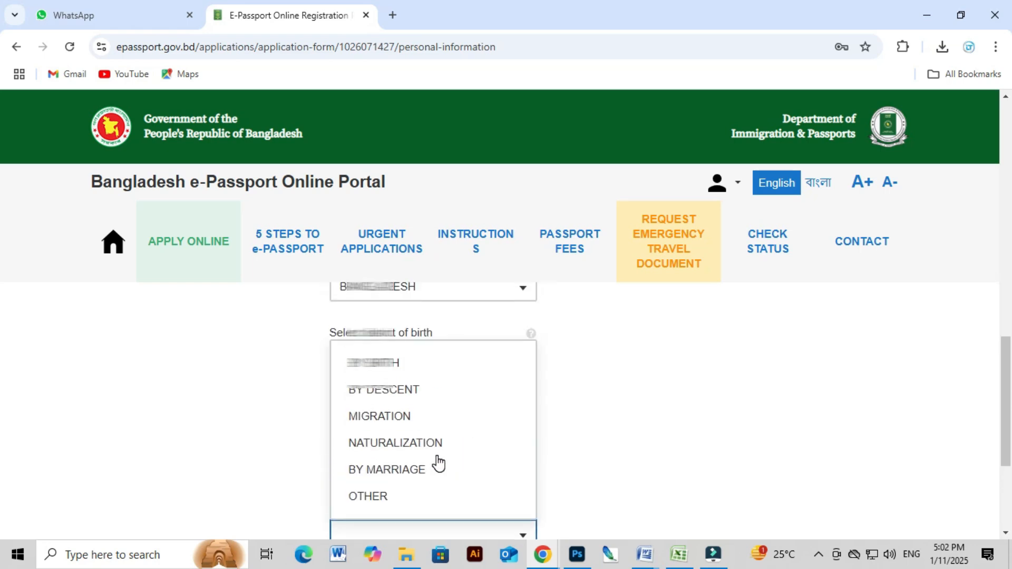
click(390, 362)
scroll(528, 416, down, 4)
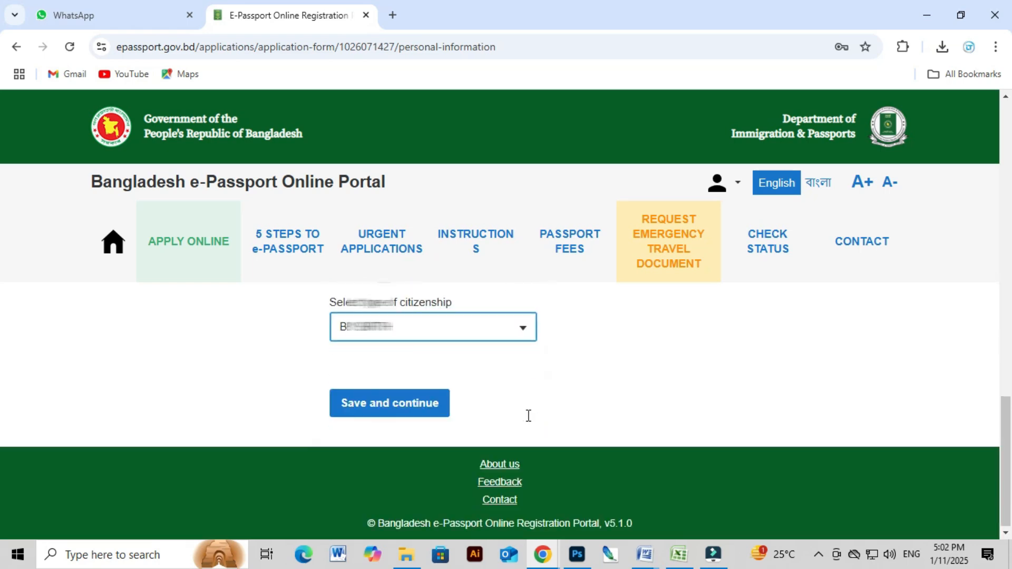
Save the personal details and browse the new permanent address form.
click(374, 410)
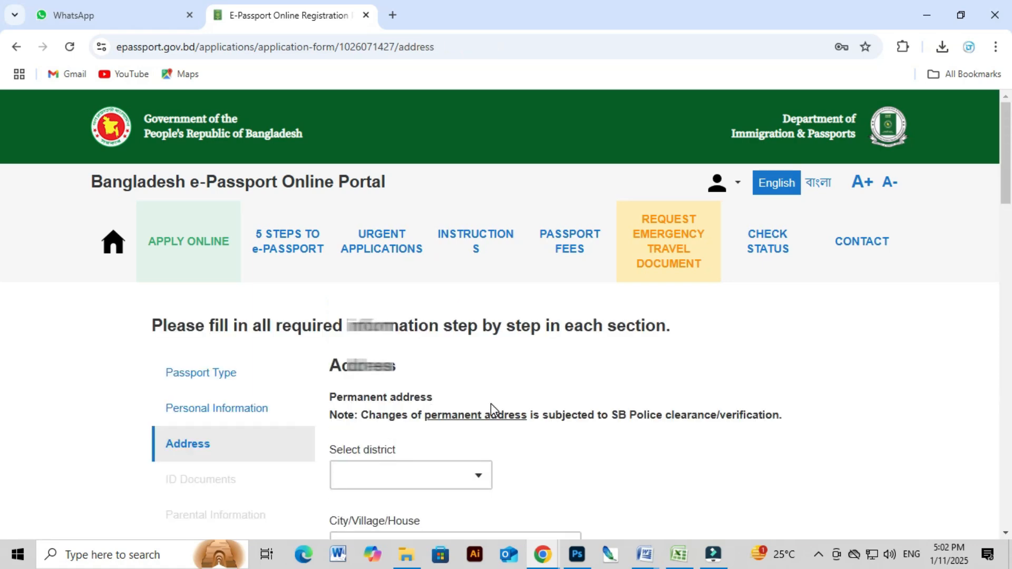
click(573, 393)
scroll(573, 401, down, 7)
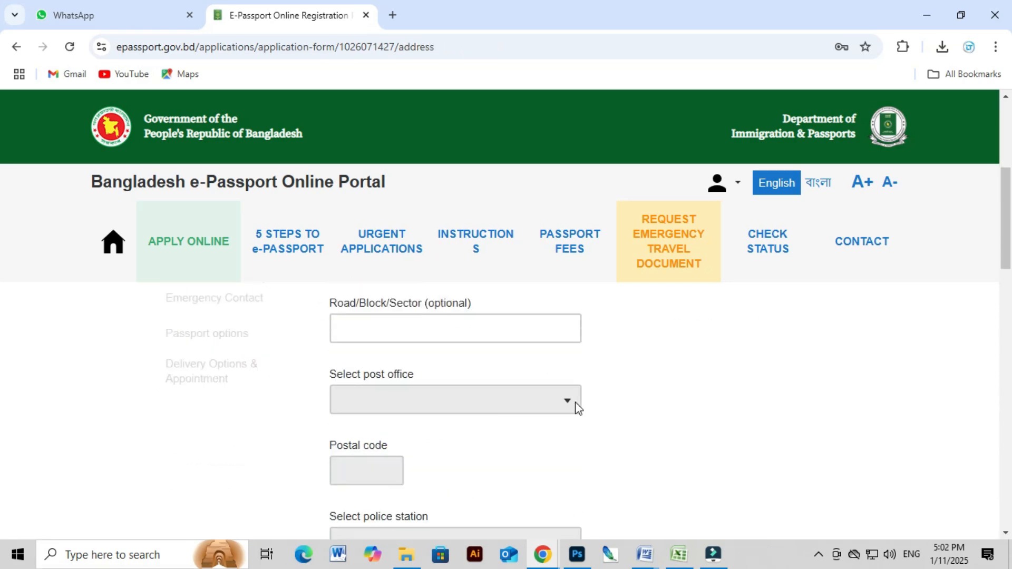
scroll(571, 417, down, 2)
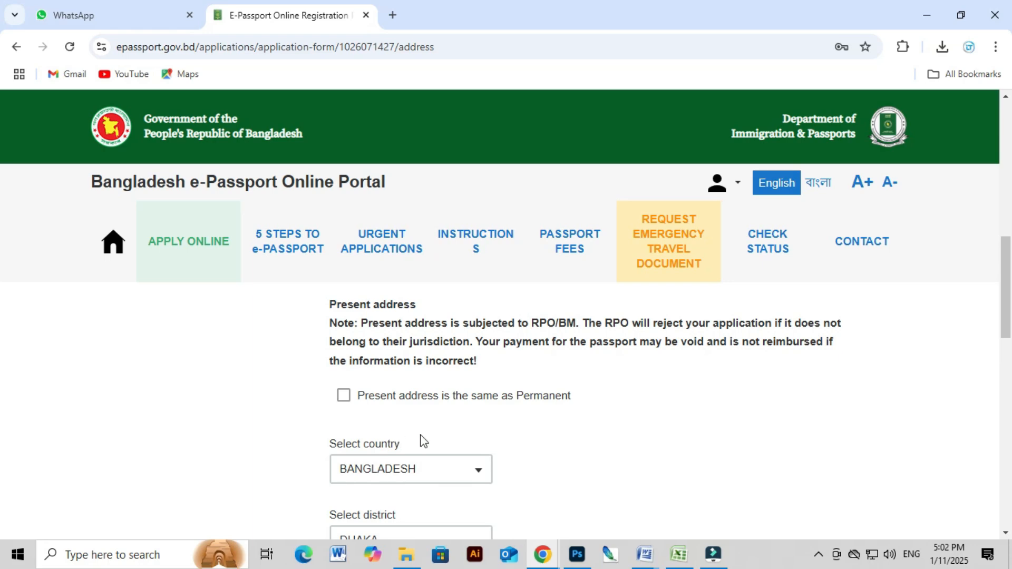
scroll(382, 445, up, 3)
scroll(382, 443, up, 6)
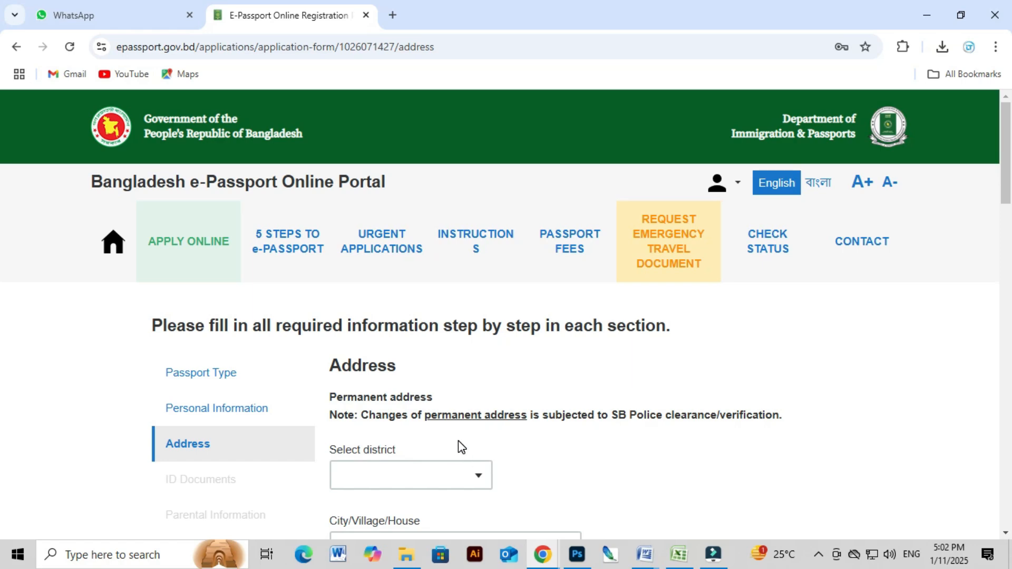
scroll(479, 454, down, 12)
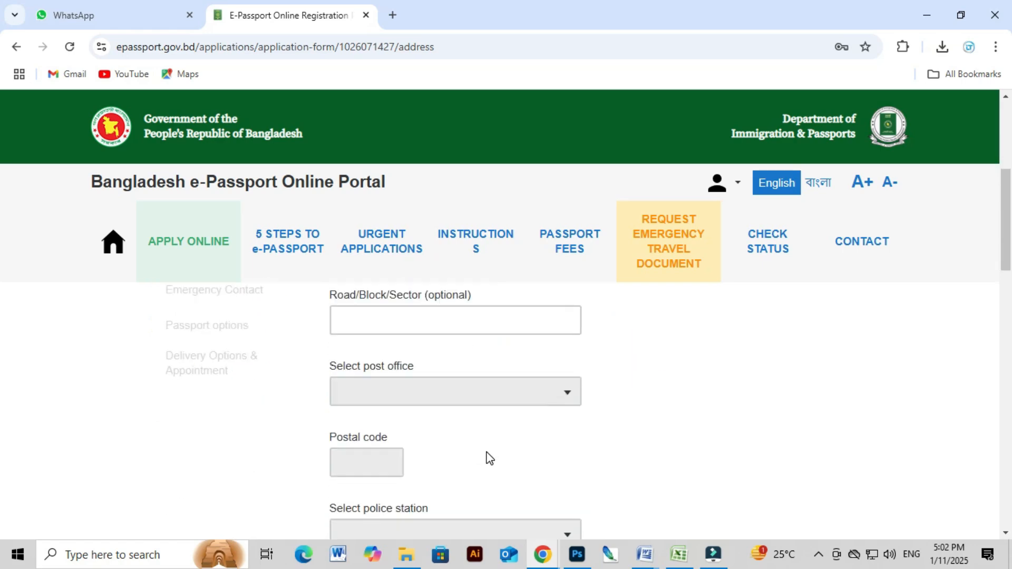
click(405, 462)
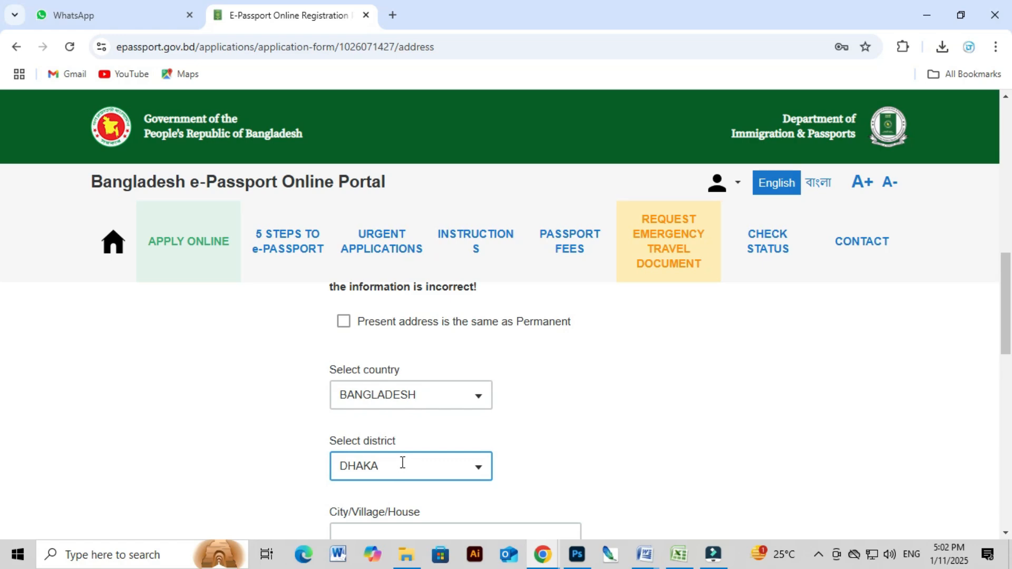
scroll(402, 462, up, 10)
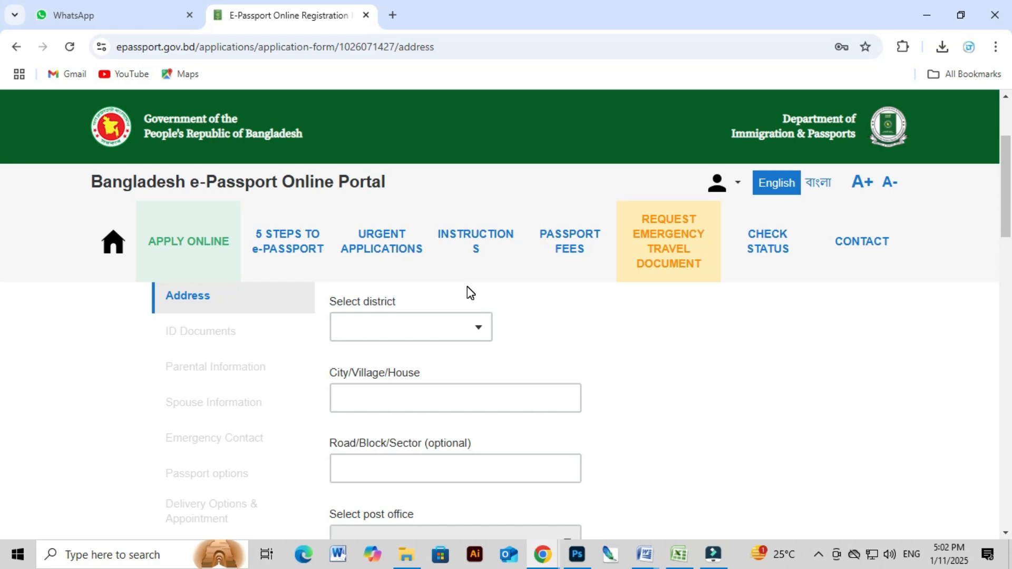
Focus the City/Village/House field and the permanent-address district selector.
click(340, 395)
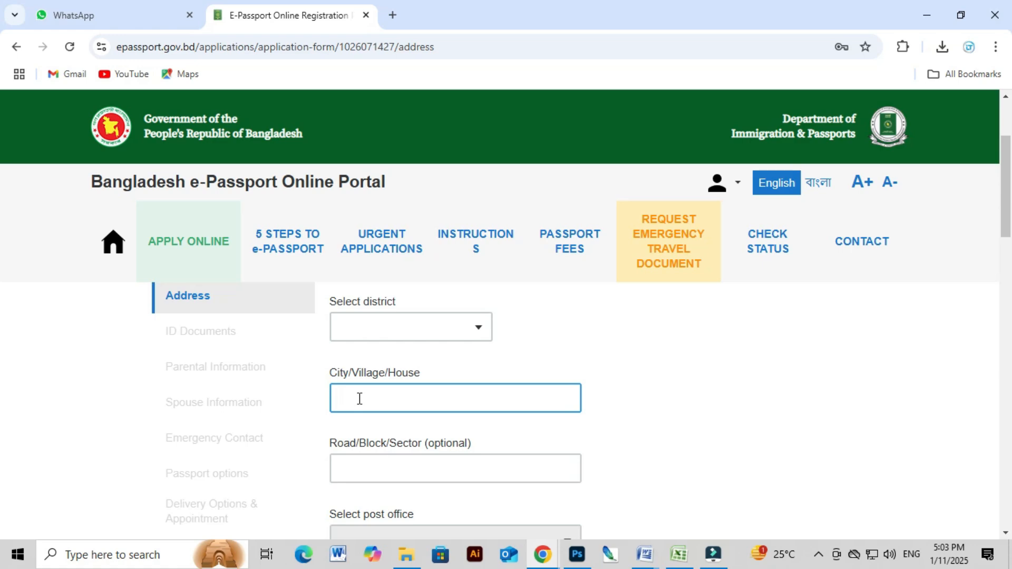
scroll(360, 396, up, 2)
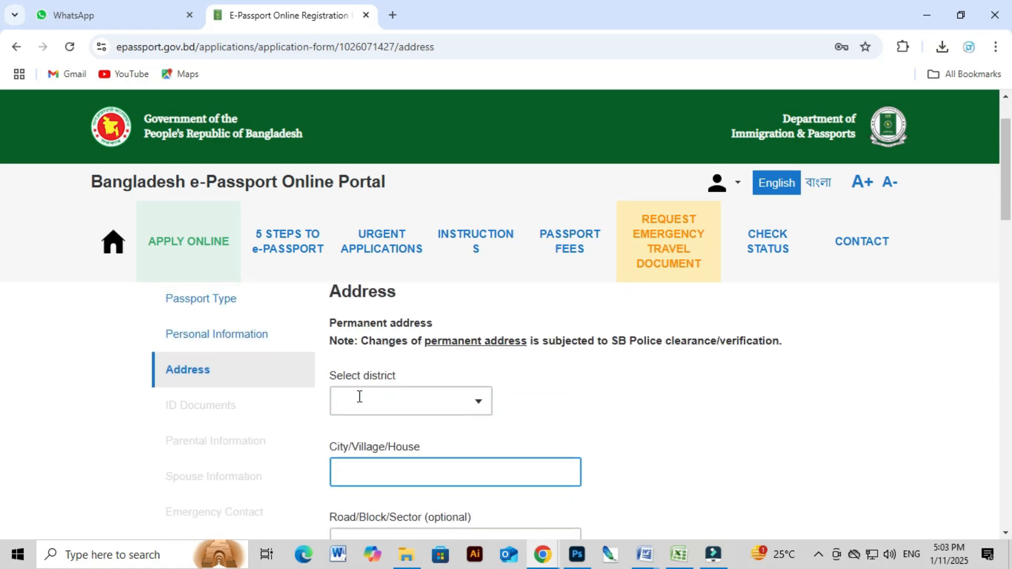
click(359, 396)
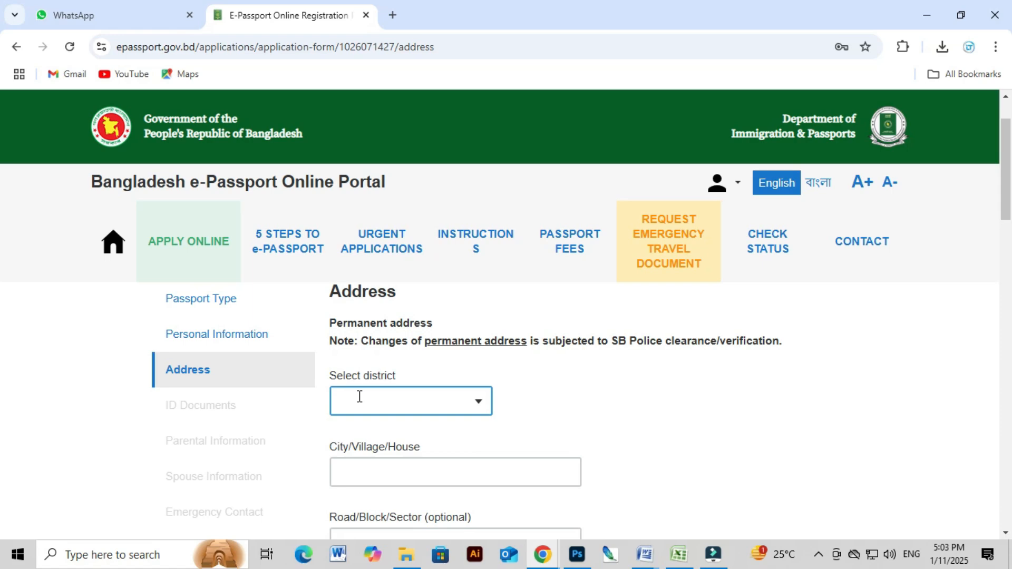
click(397, 421)
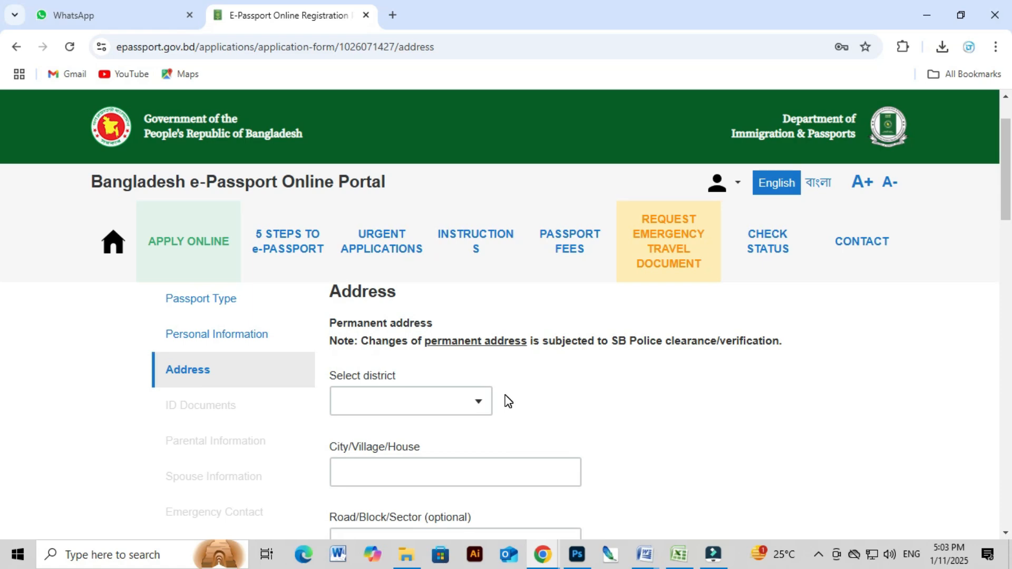
Choose DHAKA as the permanent-address district by filtering with 'DHA'.
click(409, 409)
scroll(409, 410, down, 1)
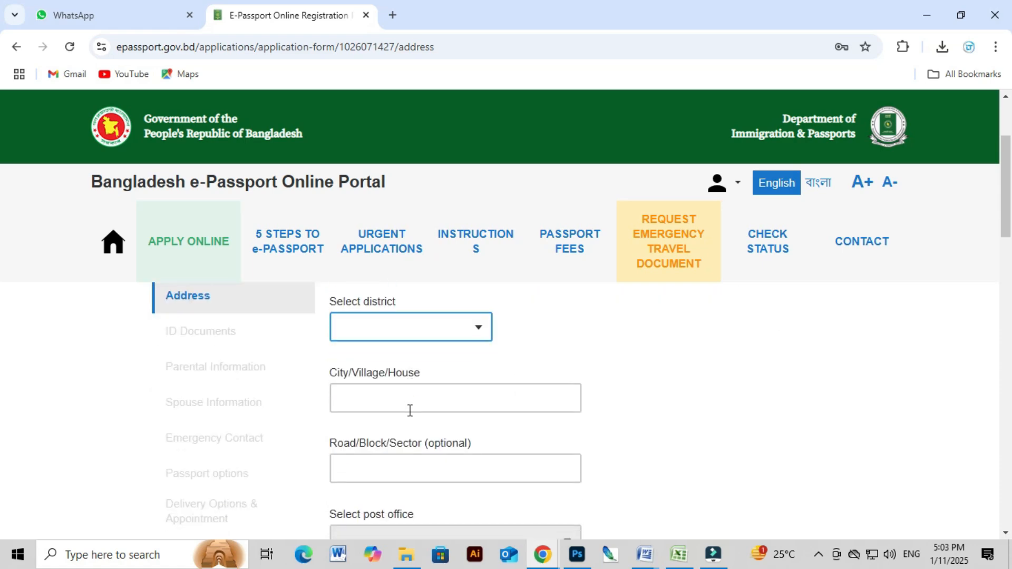
click(392, 326)
text(DHA)
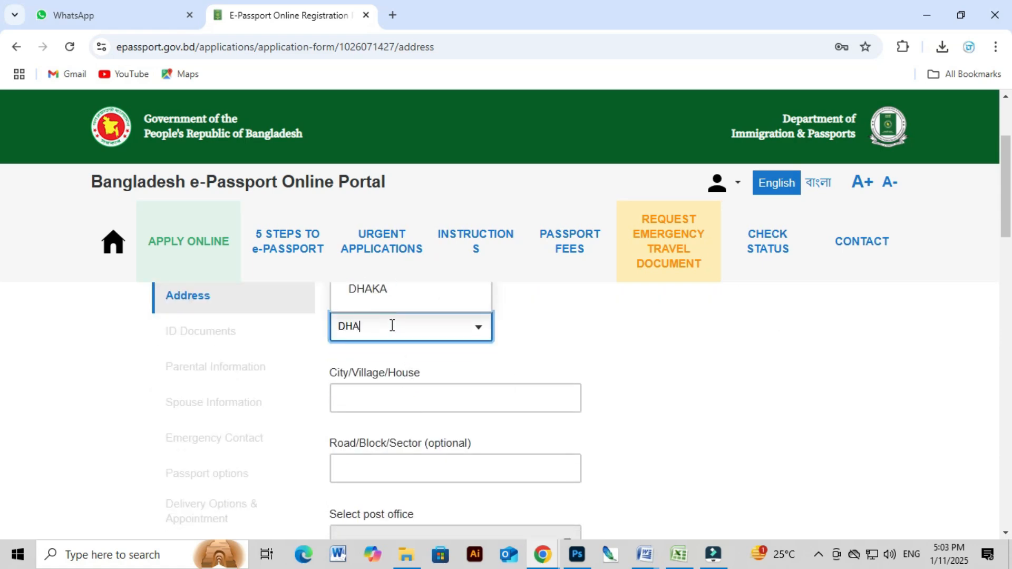
click(377, 293)
Enter the applicant's house number in the City/Village/House field.
click(384, 393)
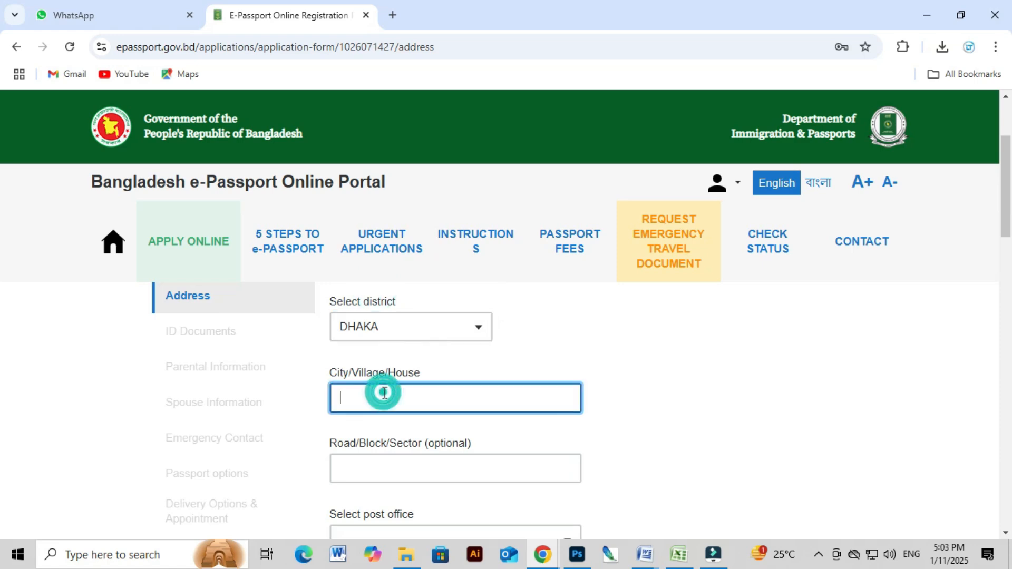
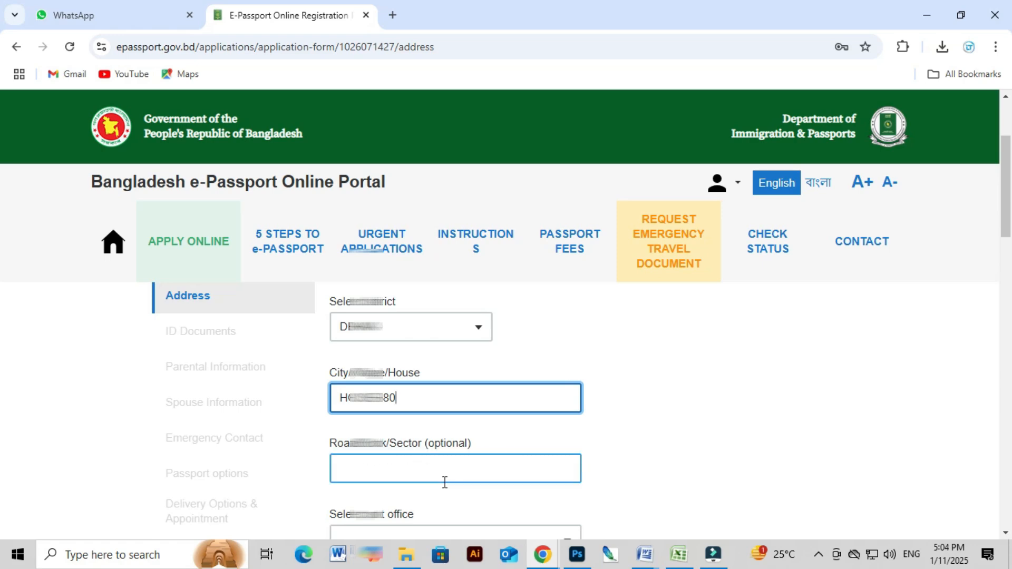
triple_click(409, 401)
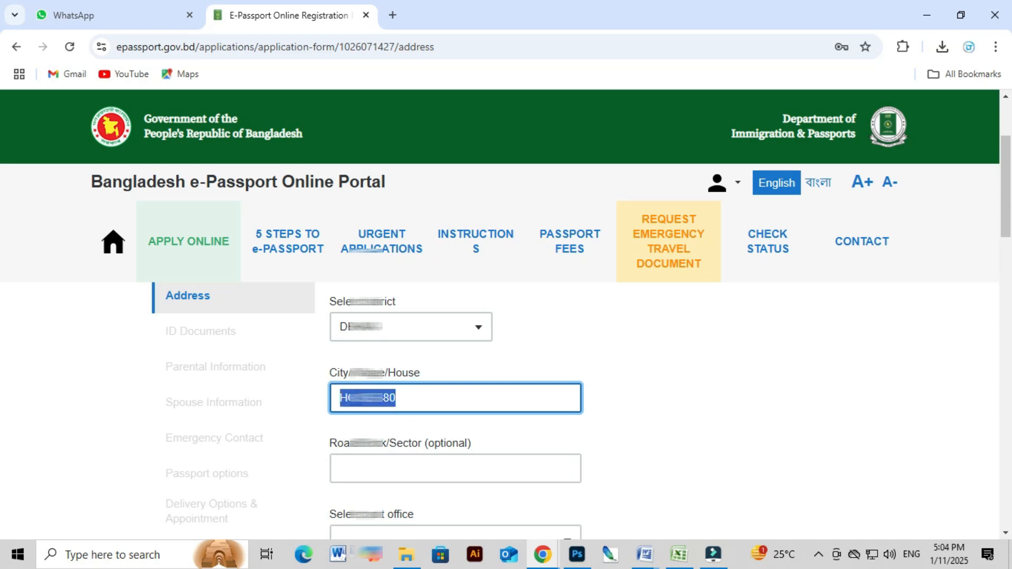
scroll(443, 406, down, 1)
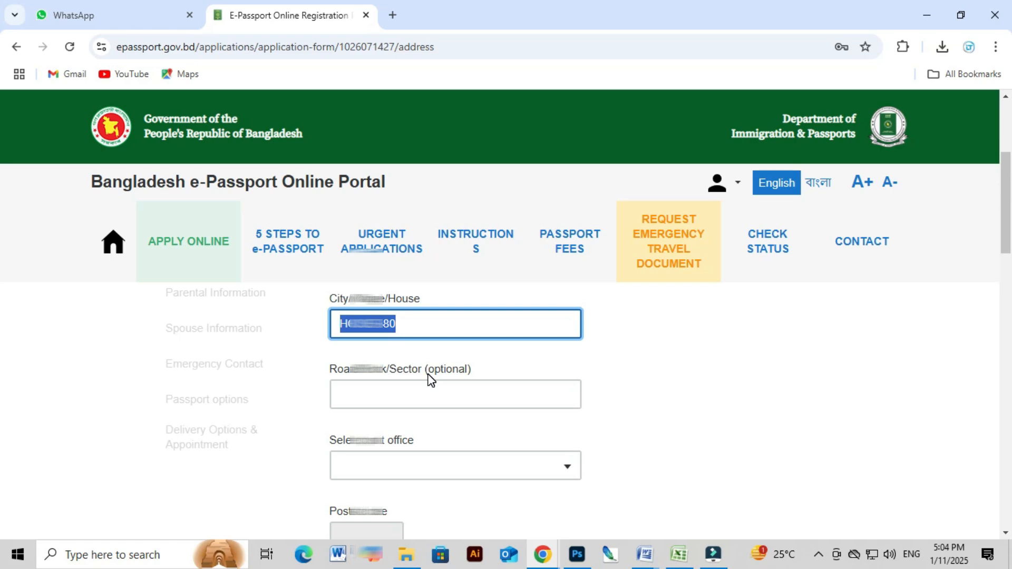
click(439, 395)
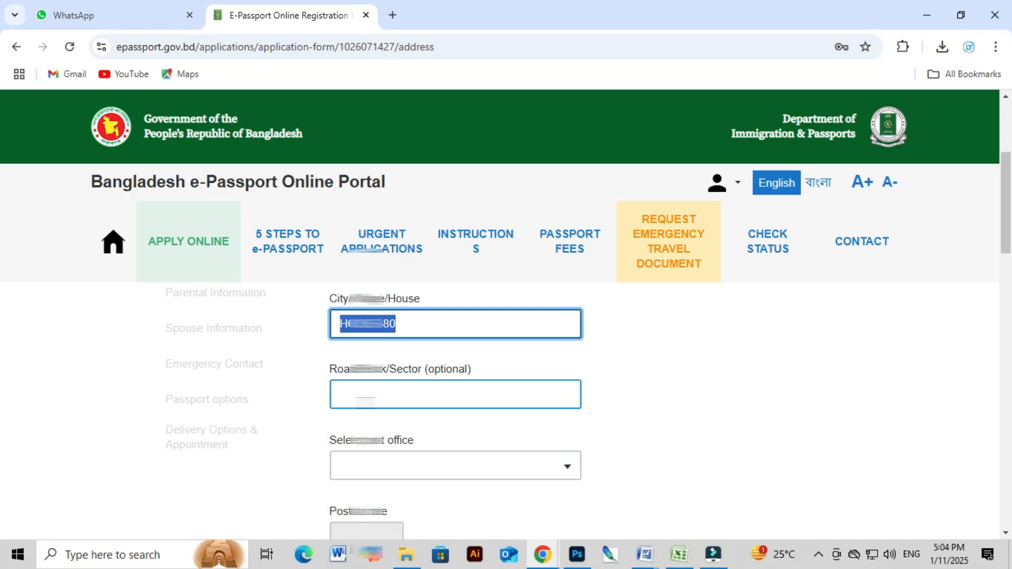
click(402, 418)
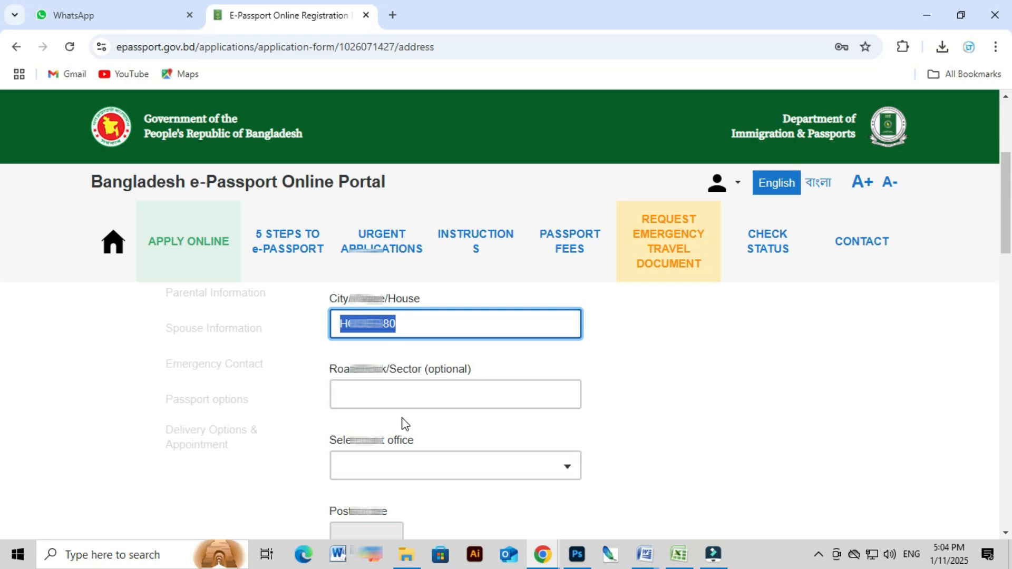
click(646, 381)
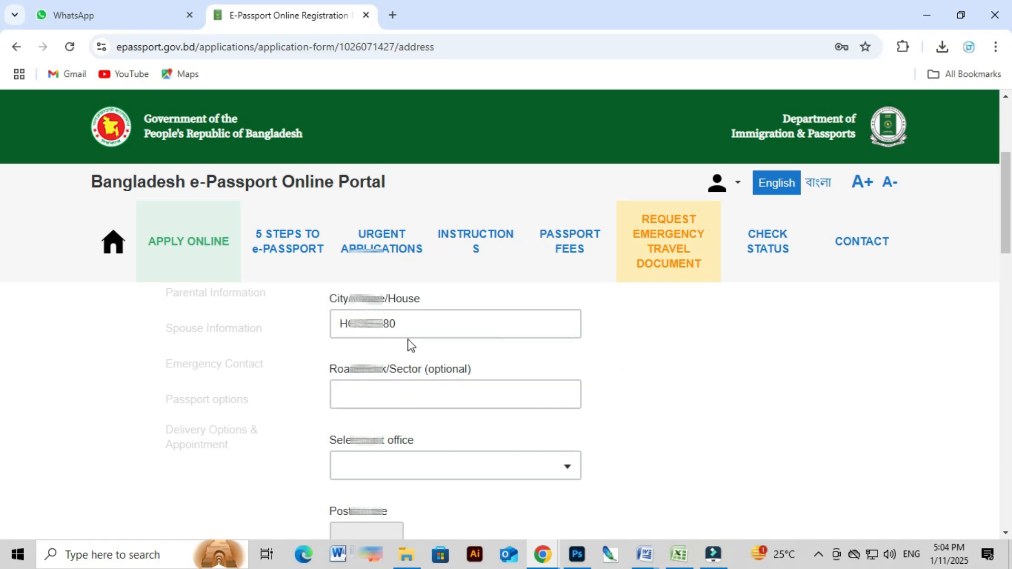
Type the applicant's road, block and sector into the optional Road/Block/Sector field.
click(414, 390)
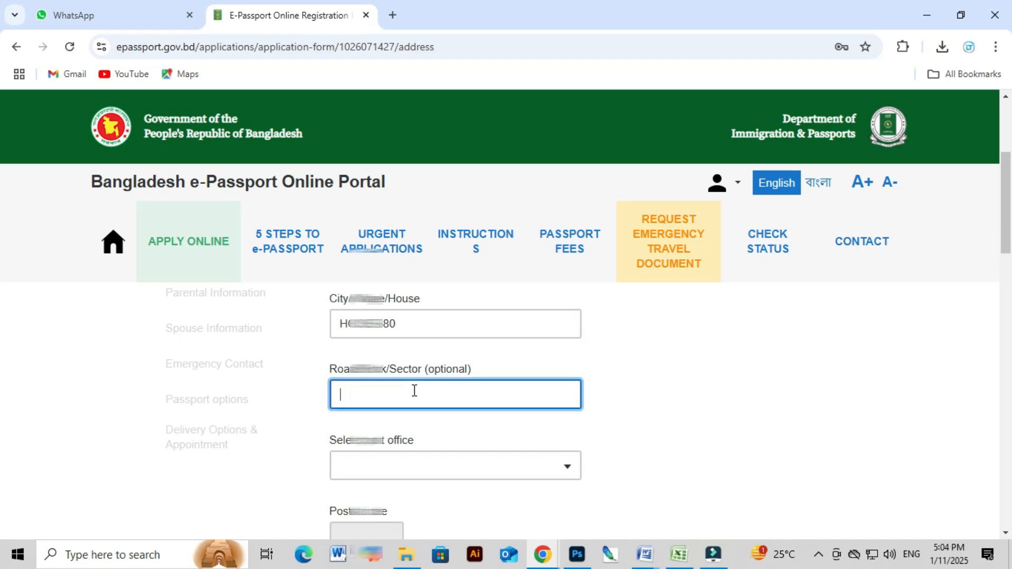
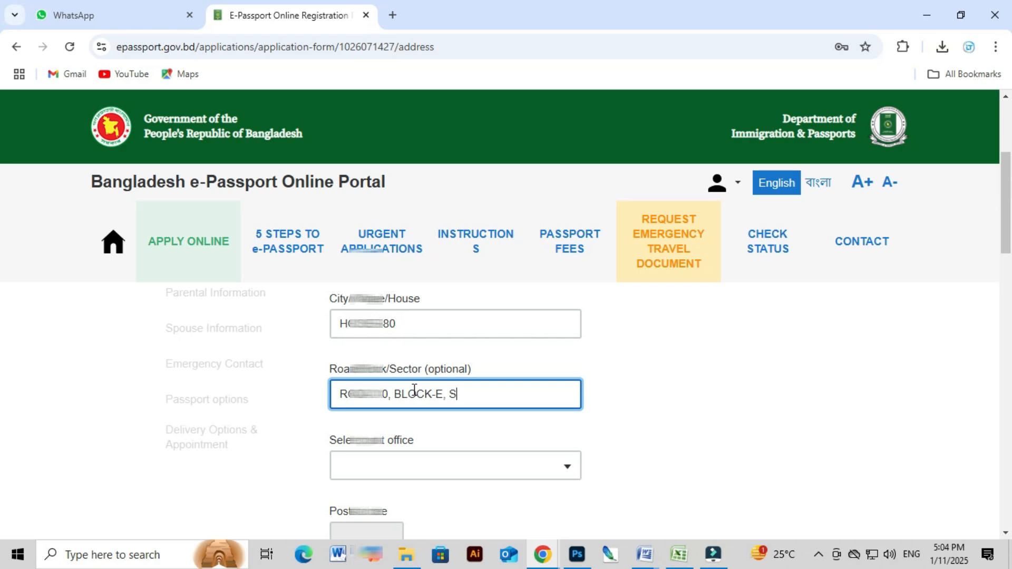
click(538, 398)
drag(538, 398, 325, 401)
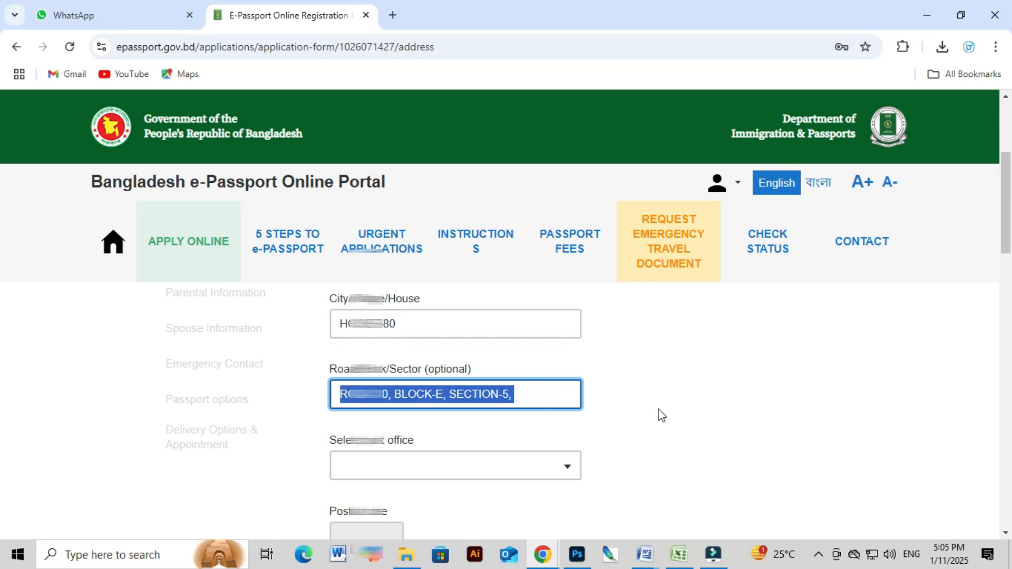
click(699, 413)
scroll(357, 468, down, 2)
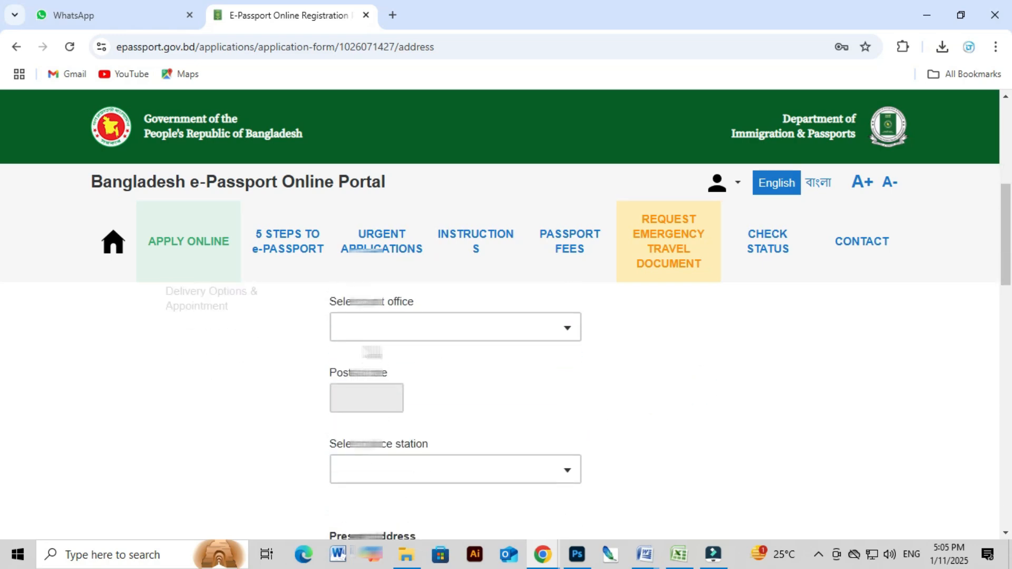
Search post offices for MIRPUR and select the one with code 1216.
scroll(420, 420, up, 1)
click(427, 399)
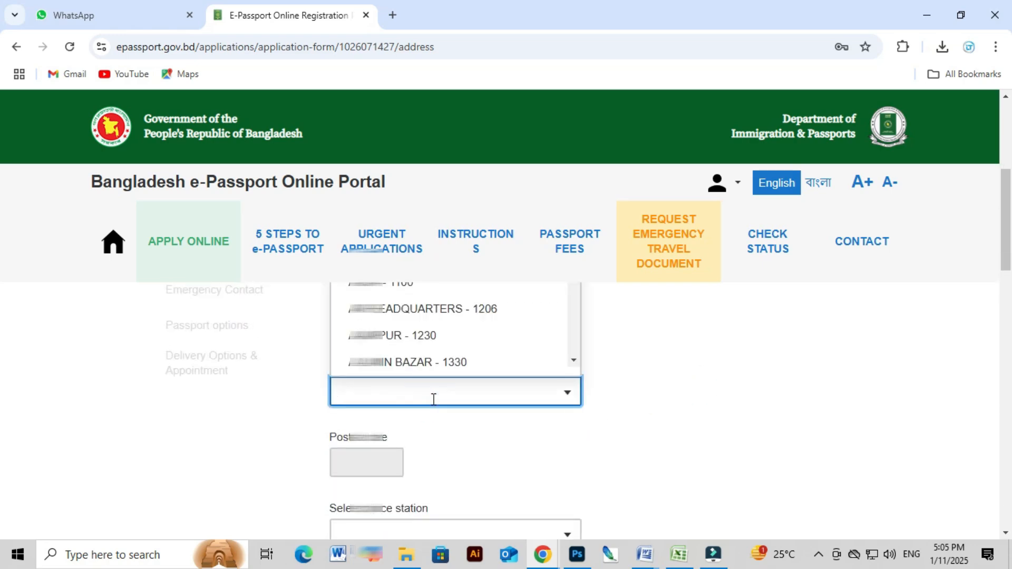
text(MIRPUR)
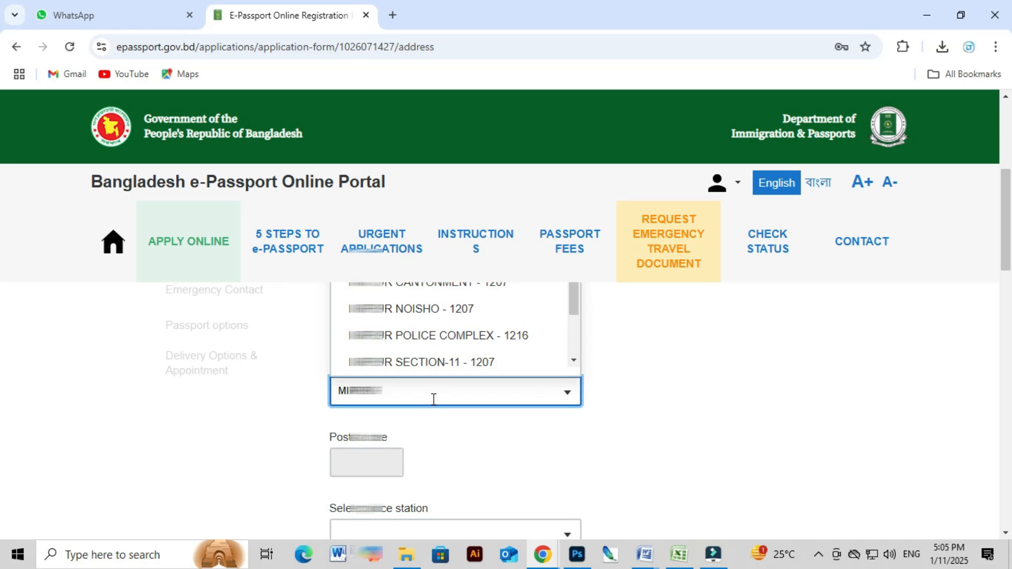
scroll(433, 399, up, 1)
scroll(434, 399, up, 2)
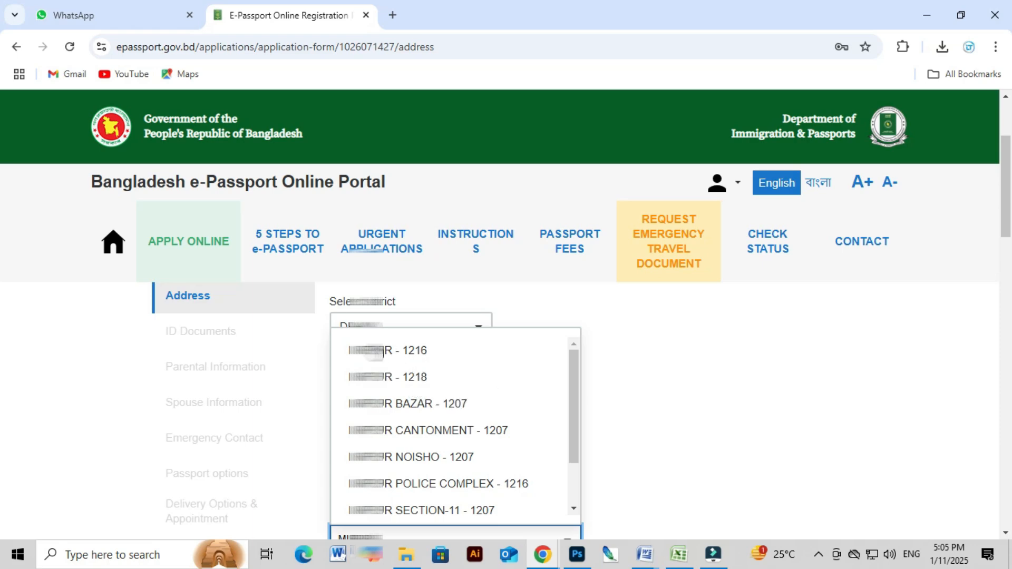
click(398, 351)
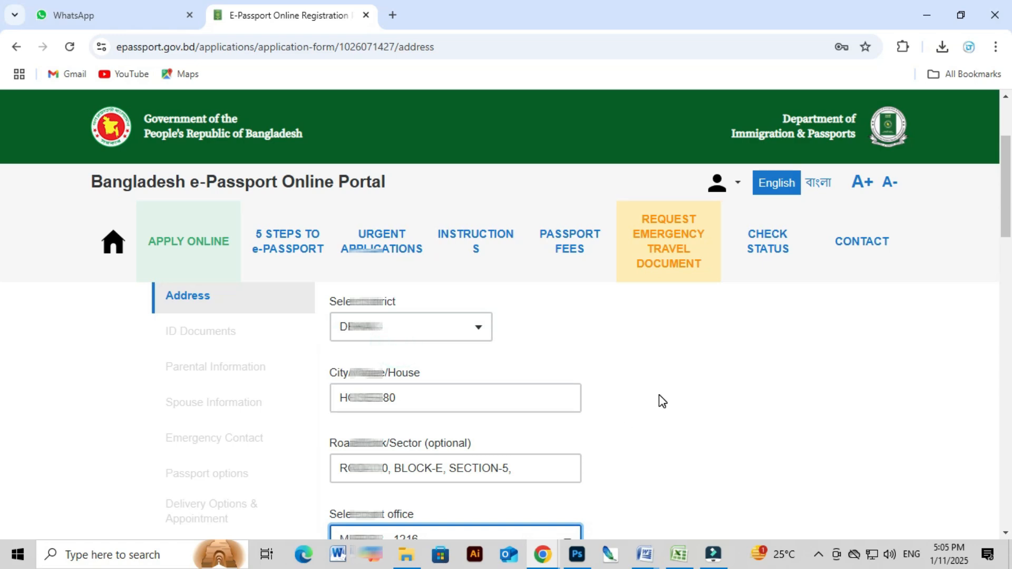
Select PALLABI as the police station by filtering with 'PA'.
scroll(658, 400, down, 4)
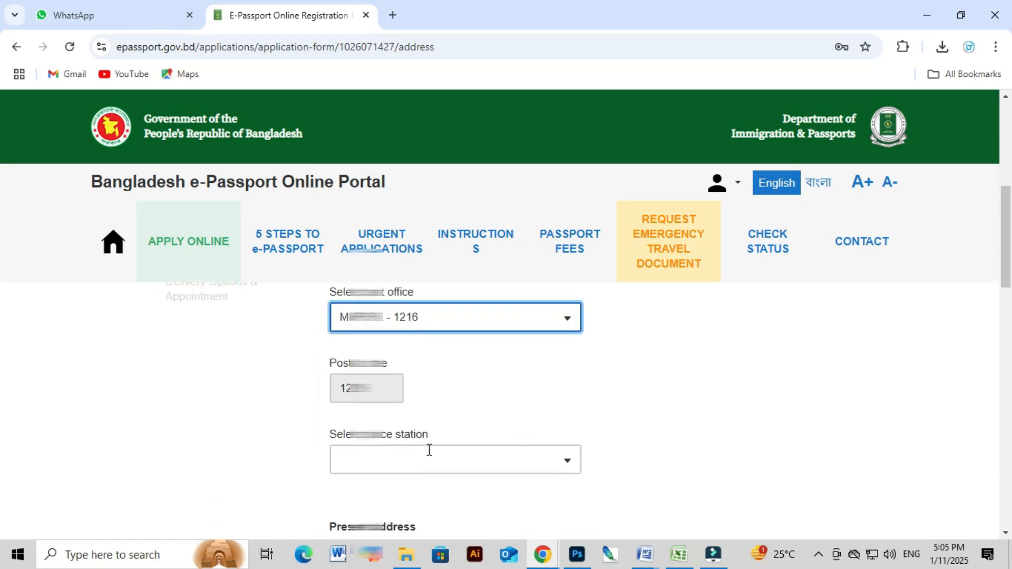
click(388, 457)
text(PA)
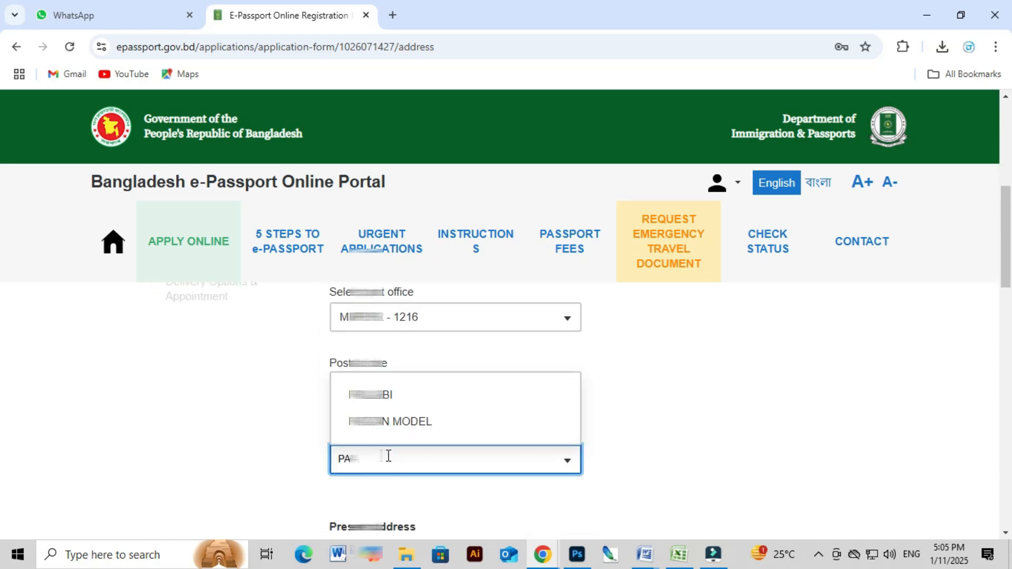
click(397, 422)
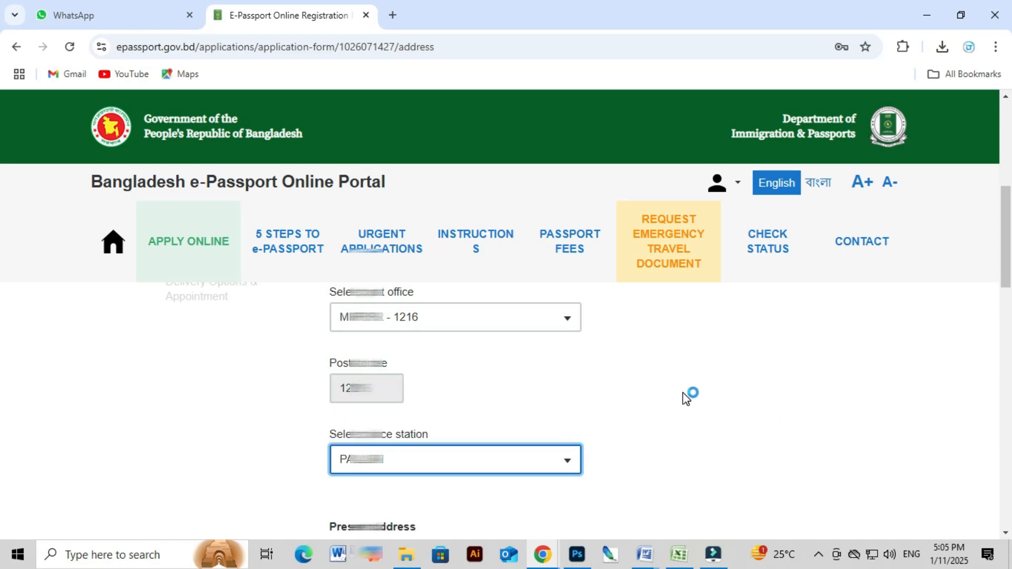
scroll(682, 397, down, 3)
scroll(429, 420, down, 2)
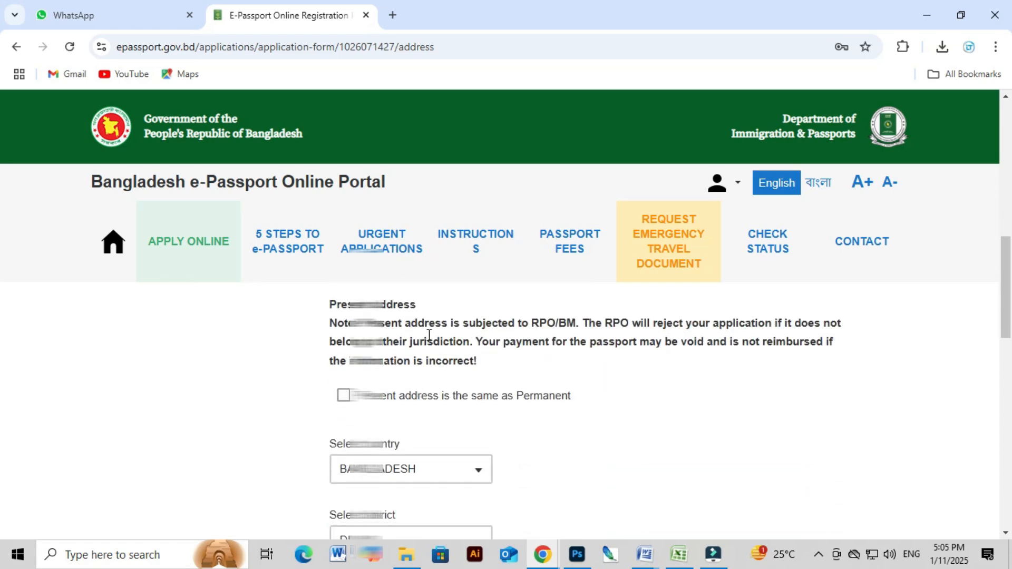
Tick 'Present address is the same as Permanent' and scroll to the page bottom.
scroll(374, 450, down, 2)
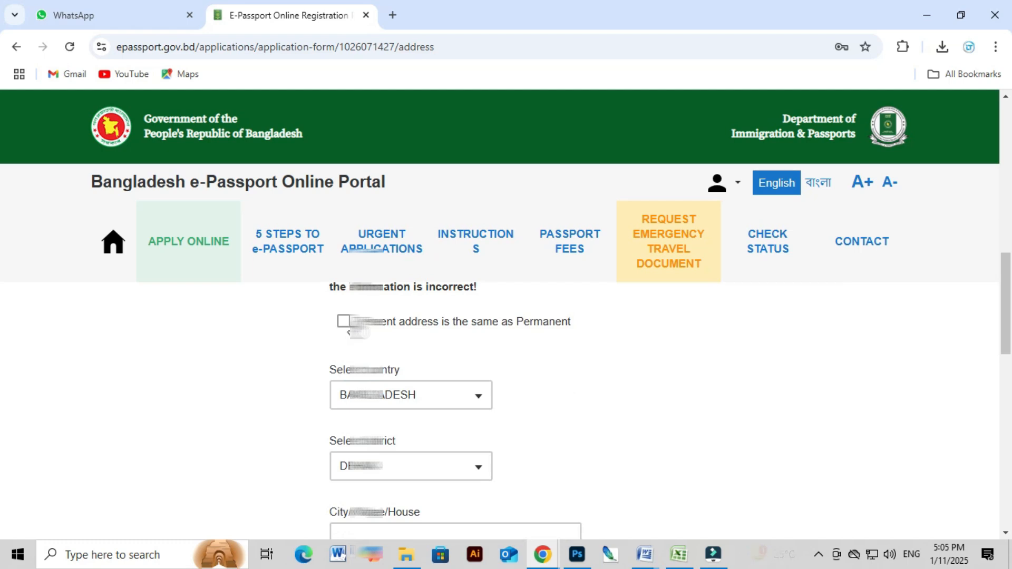
click(342, 321)
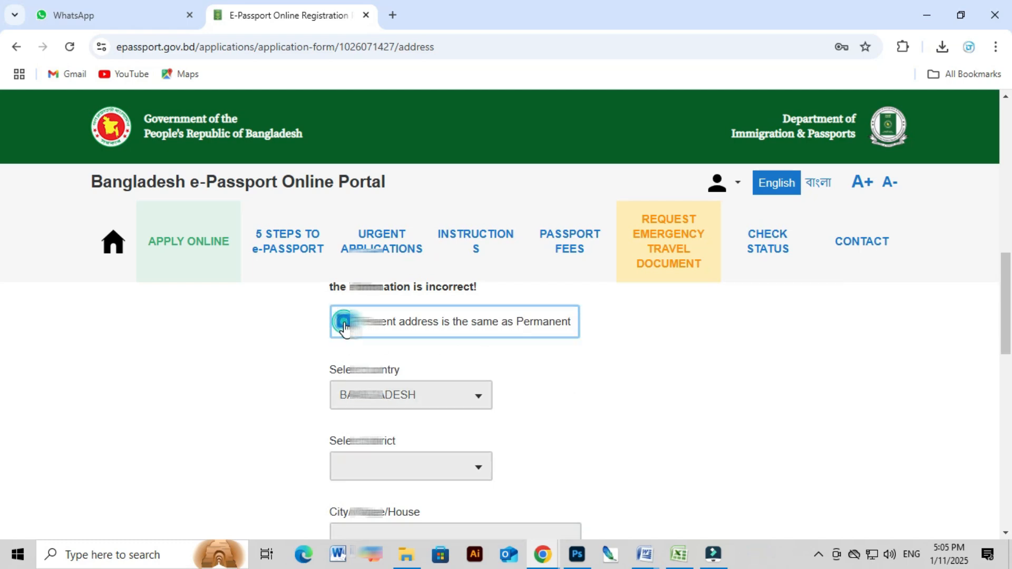
scroll(417, 295, down, 3)
scroll(409, 395, up, 3)
click(343, 321)
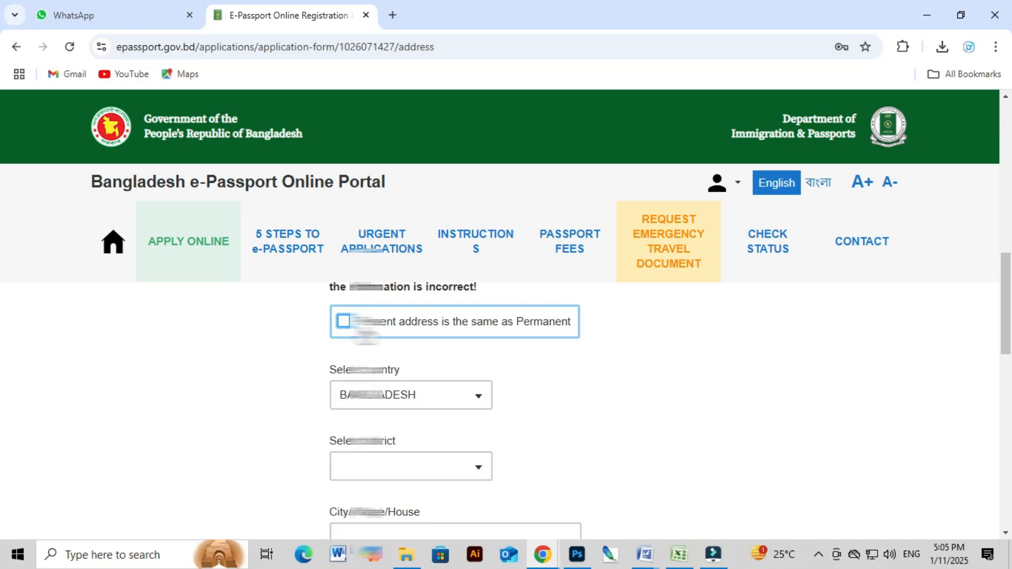
click(343, 321)
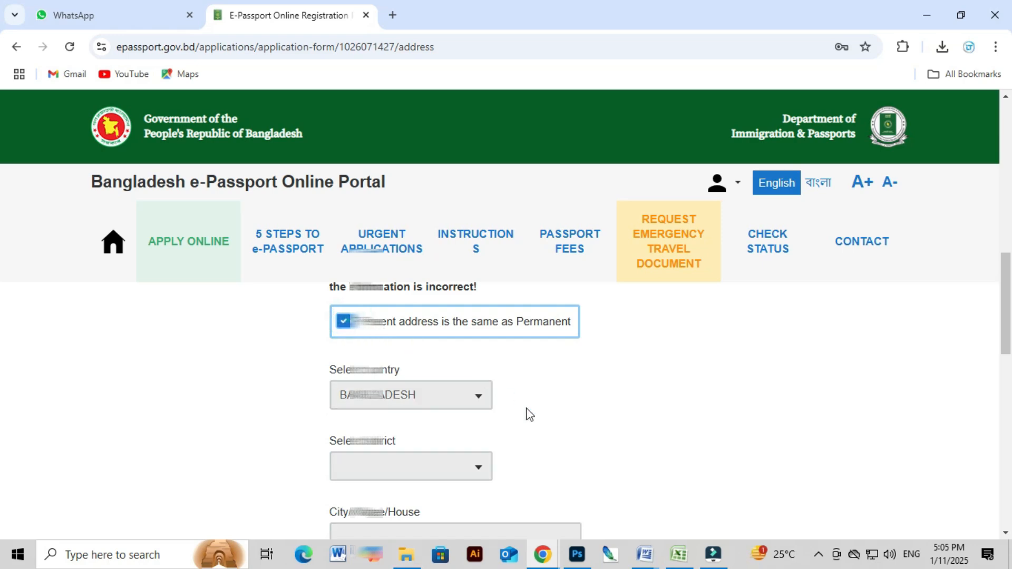
scroll(527, 417, down, 4)
scroll(529, 420, down, 6)
scroll(522, 422, up, 3)
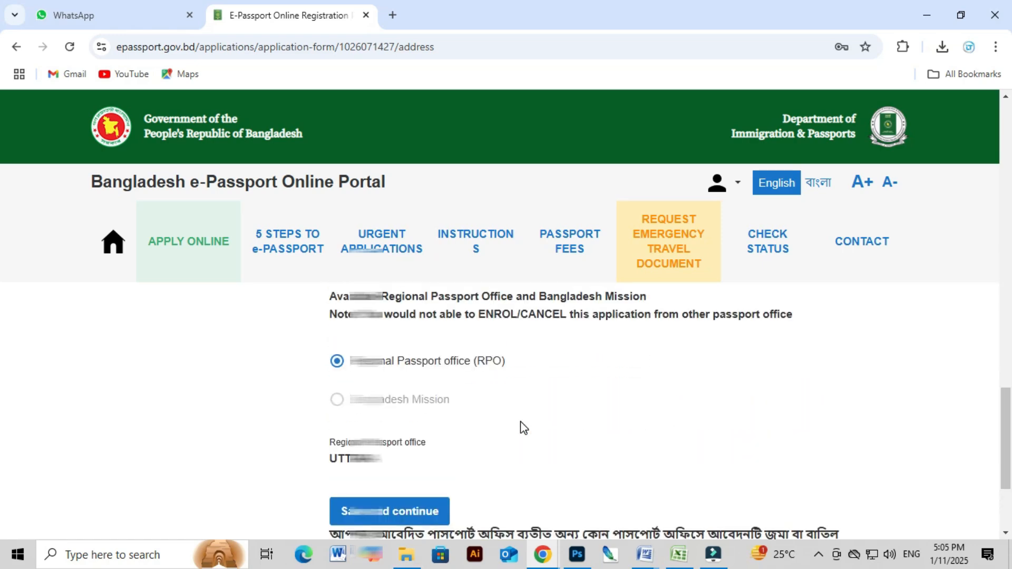
scroll(519, 424, down, 3)
Save the address step and enter the national ID number.
click(390, 363)
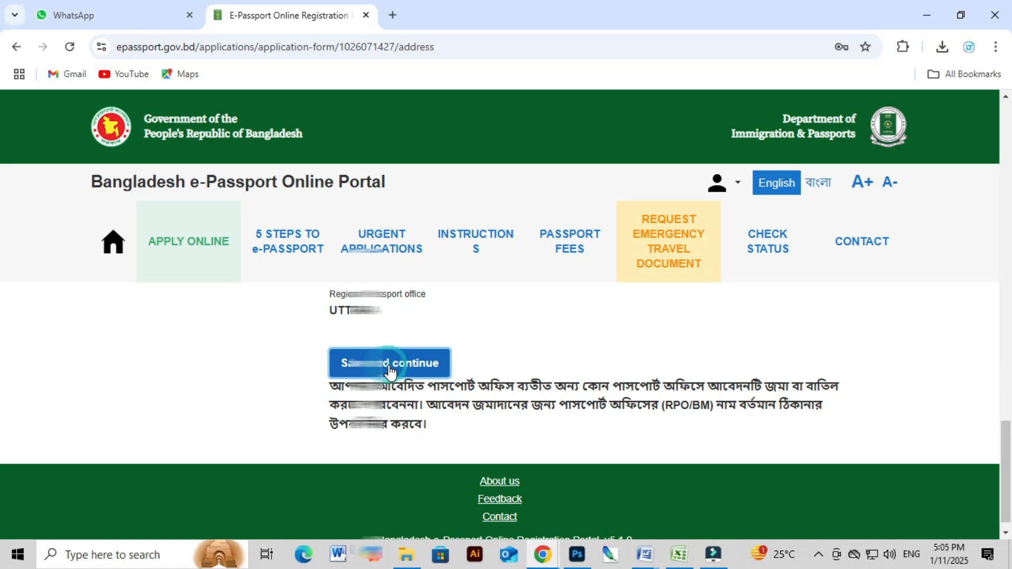
scroll(401, 406, down, 1)
click(388, 409)
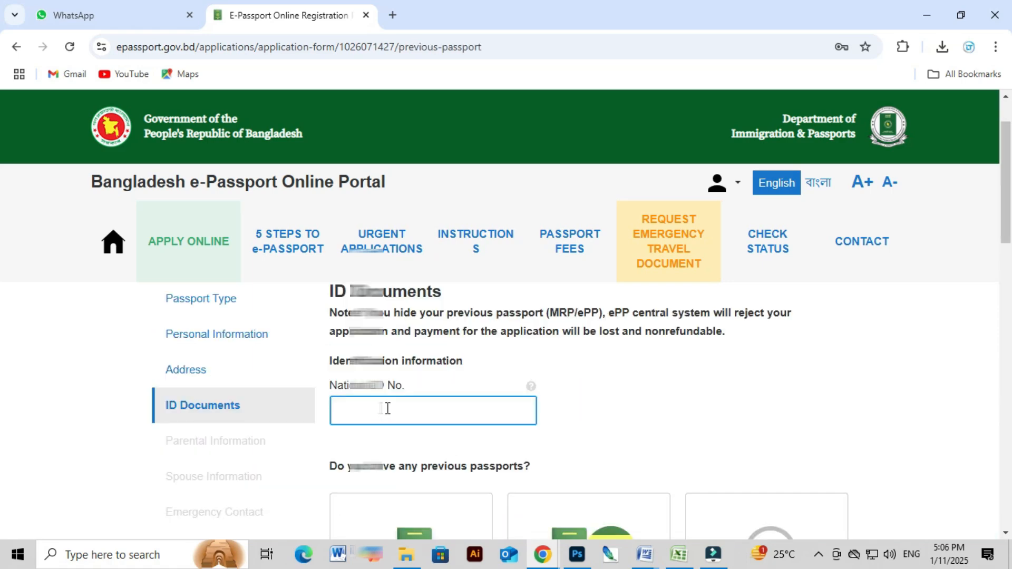
text(1)
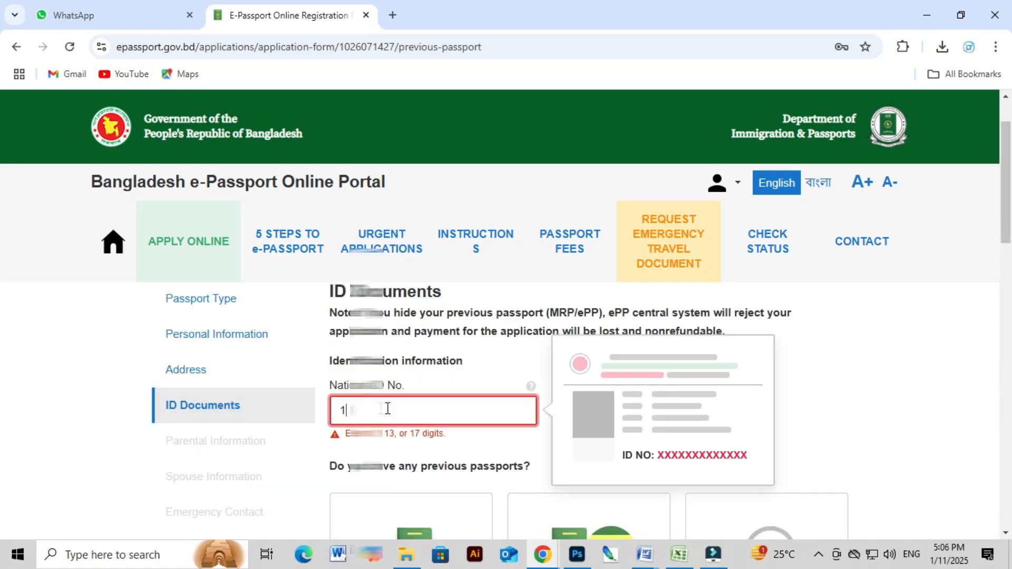
Record no previous passport and no other passports, then save the ID documents.
scroll(757, 407, down, 2)
scroll(389, 387, down, 1)
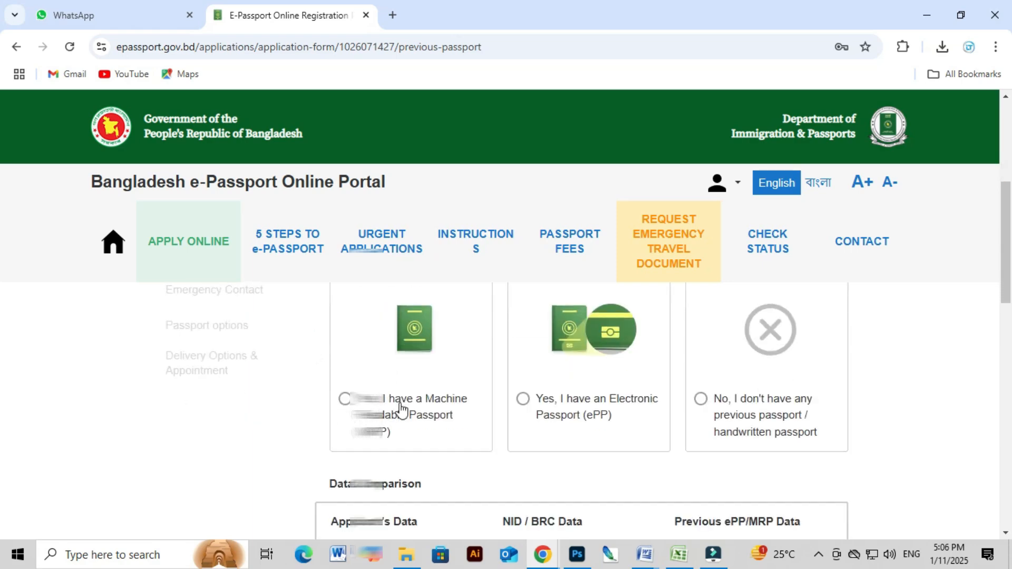
click(344, 399)
scroll(348, 405, down, 1)
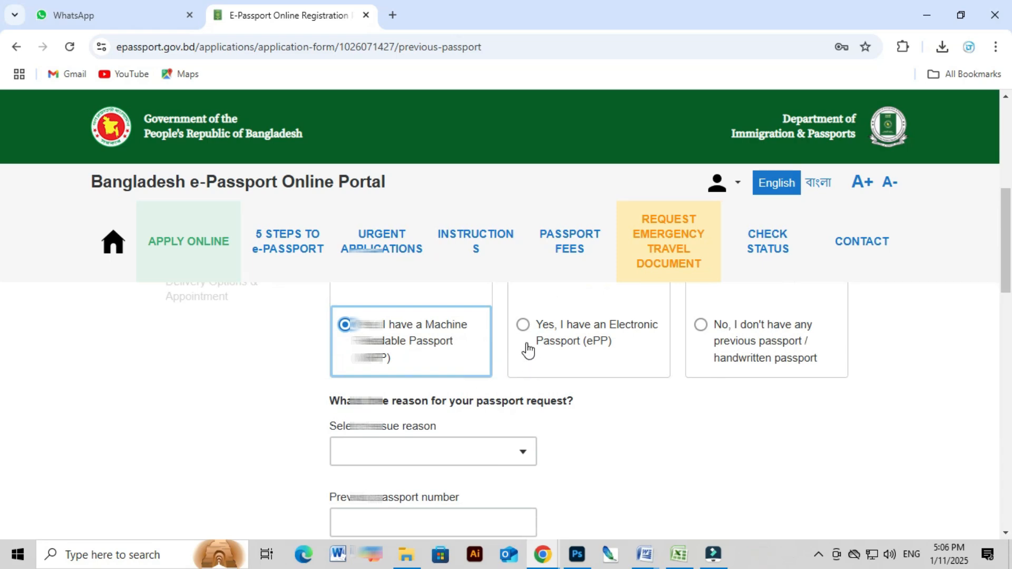
click(522, 328)
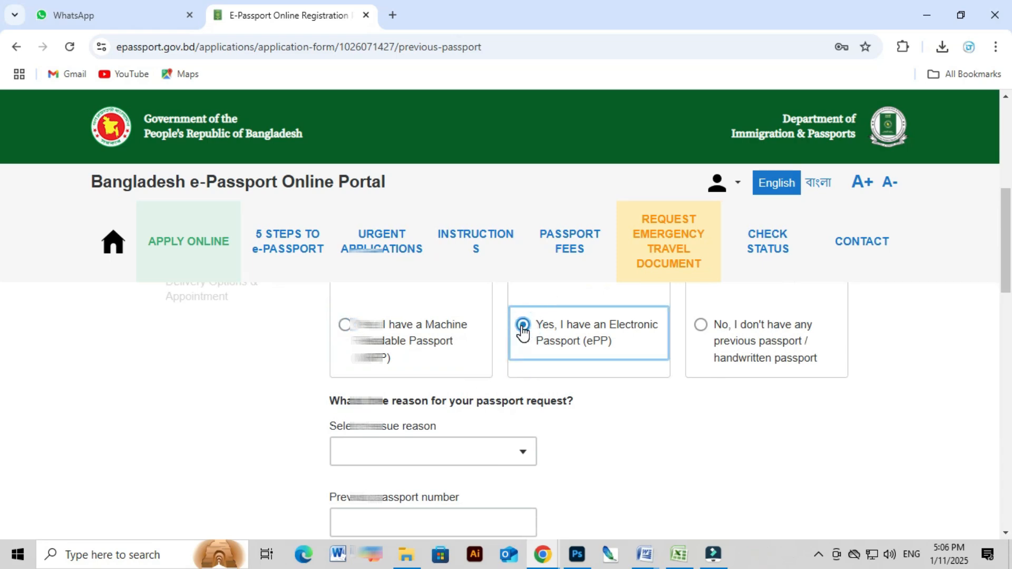
click(701, 325)
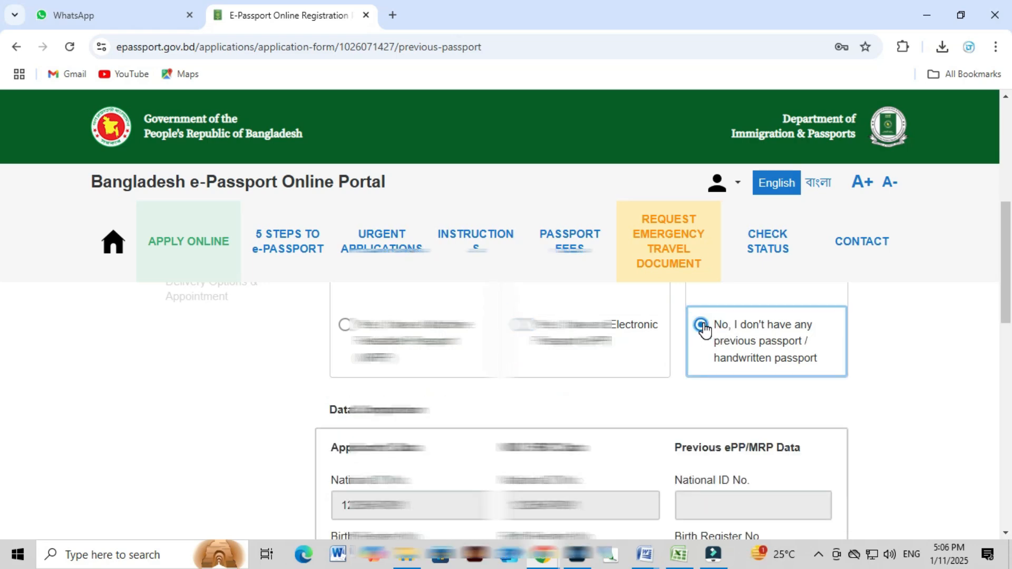
scroll(804, 388, down, 7)
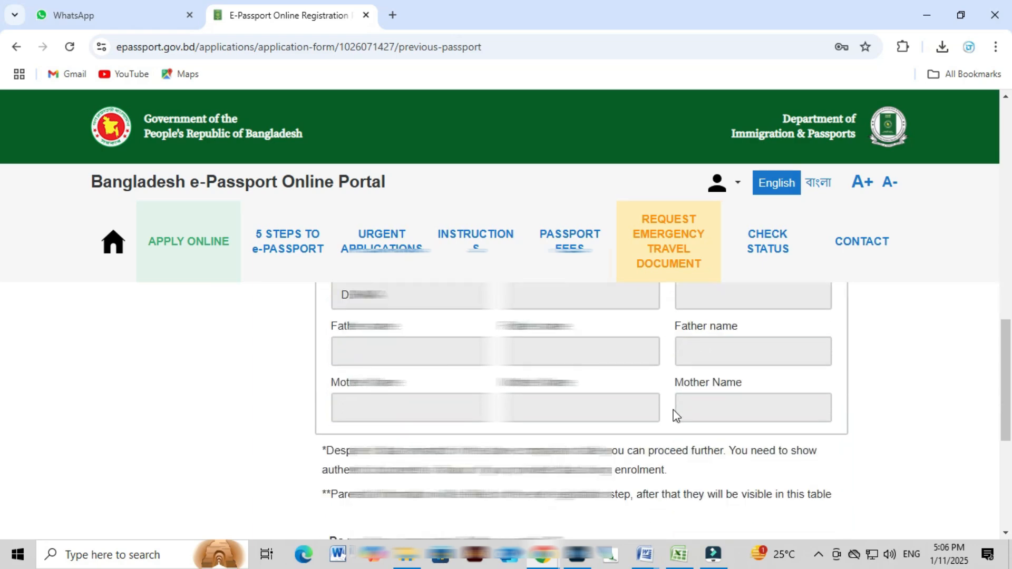
scroll(672, 417, down, 4)
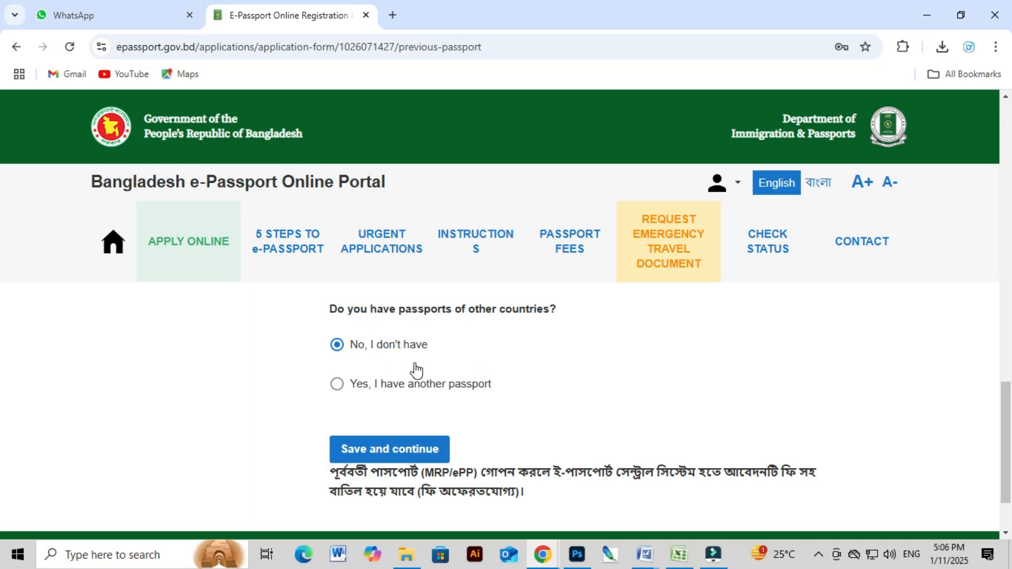
click(413, 451)
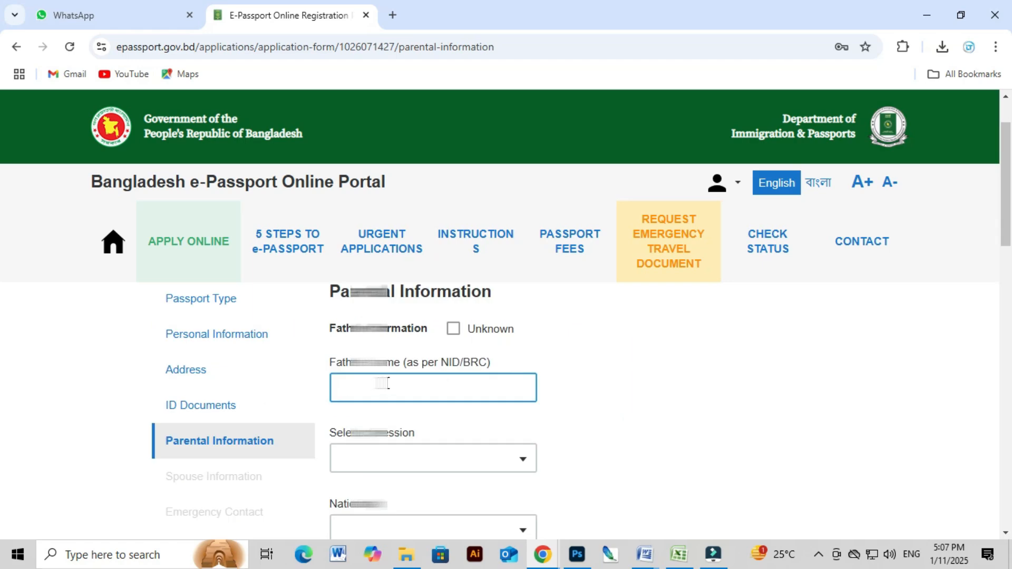
Paste the father's name and choose the religion entry filtered by 'O'.
scroll(387, 383, down, 3)
scroll(390, 379, up, 5)
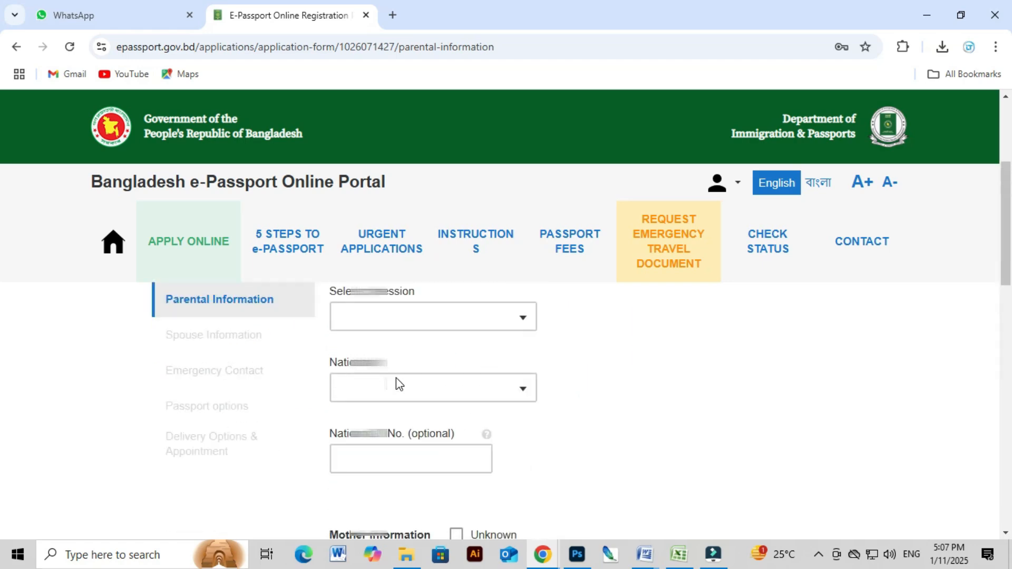
click(373, 463)
scroll(377, 463, down, 1)
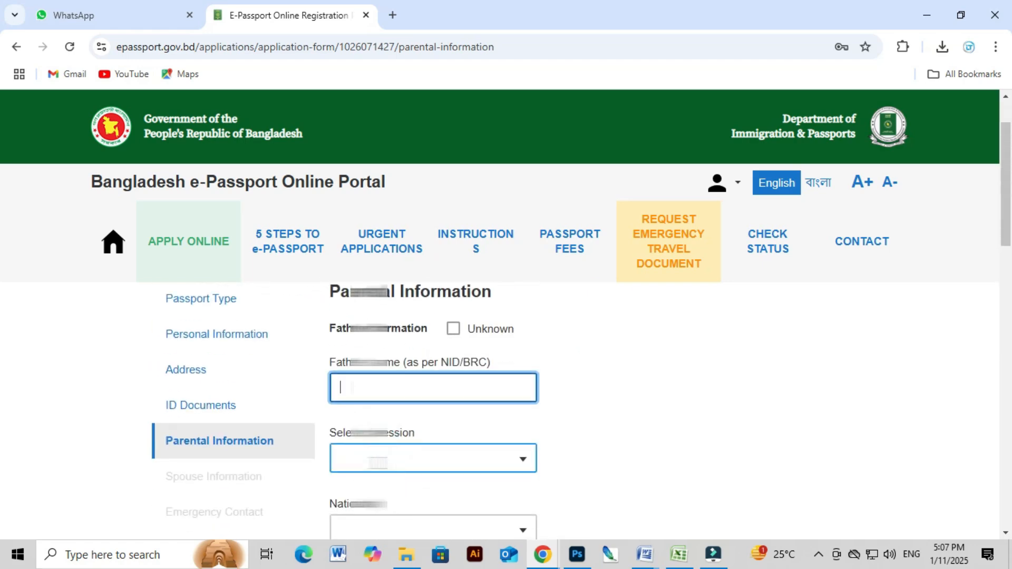
key(ctrl+v)
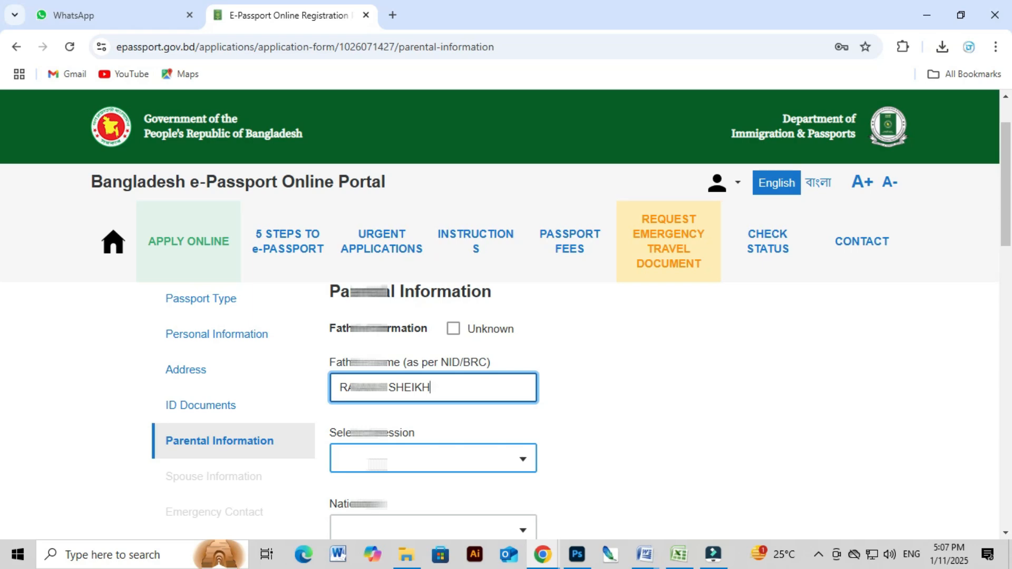
scroll(378, 463, down, 1)
click(377, 393)
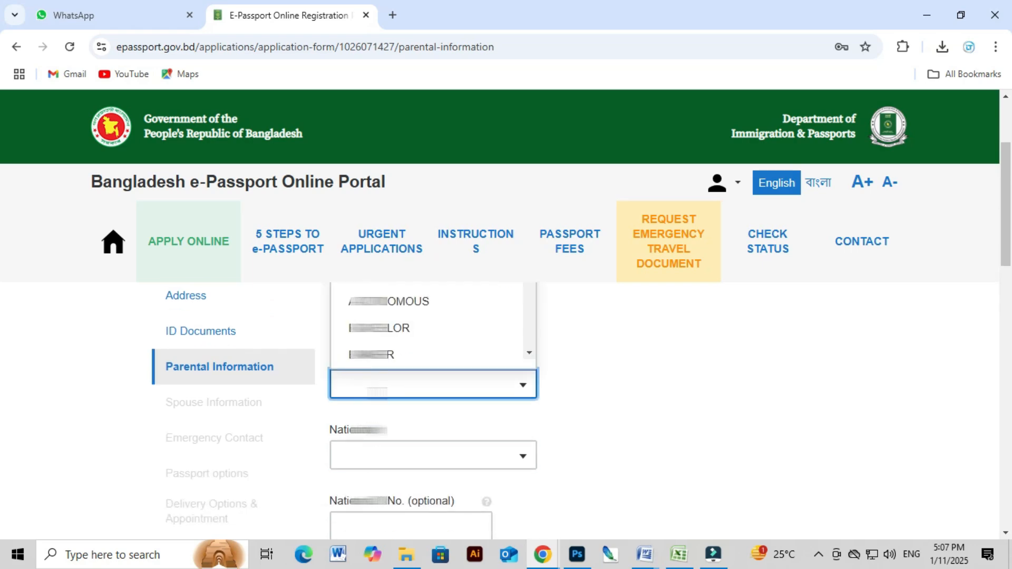
text(O)
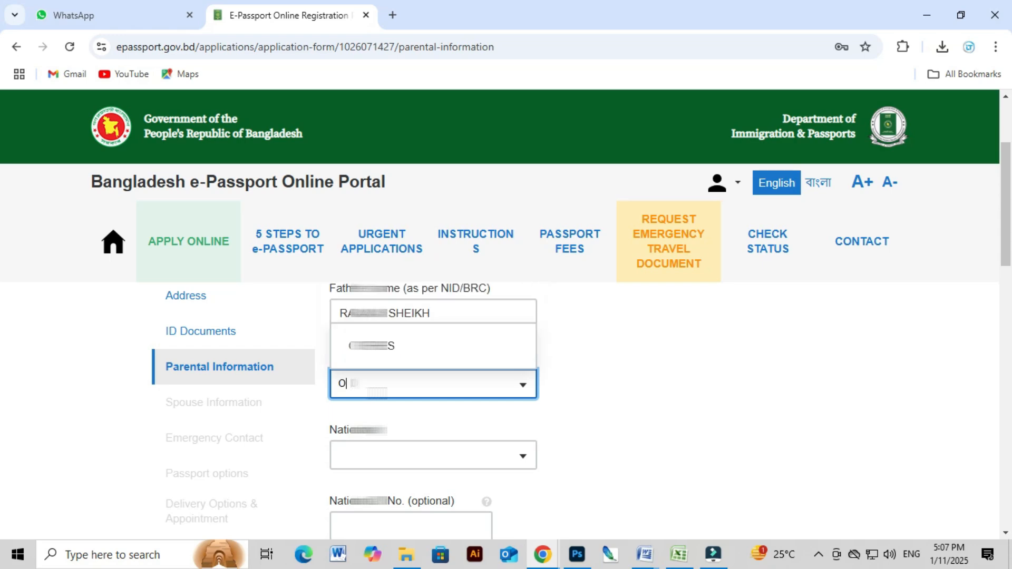
click(397, 346)
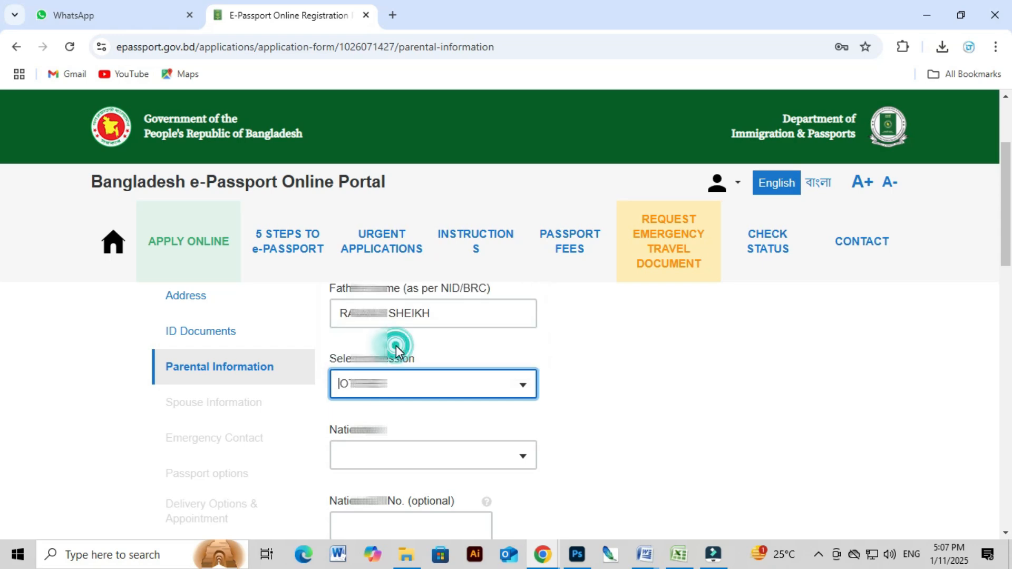
Set the father's profession to the 'PR' service entry and nationality to BANGLADESHI.
click(400, 387)
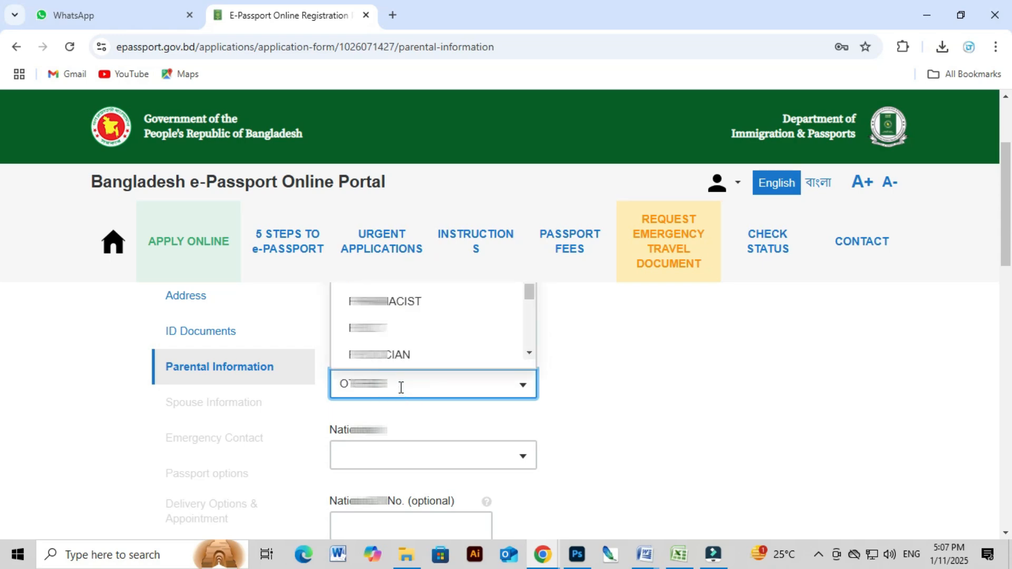
text(PR)
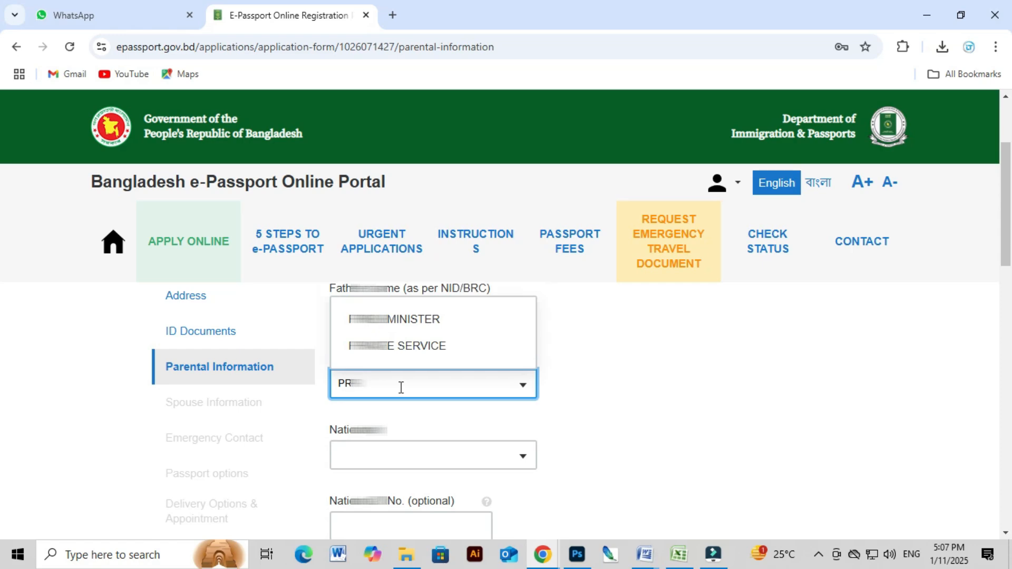
click(382, 345)
click(418, 463)
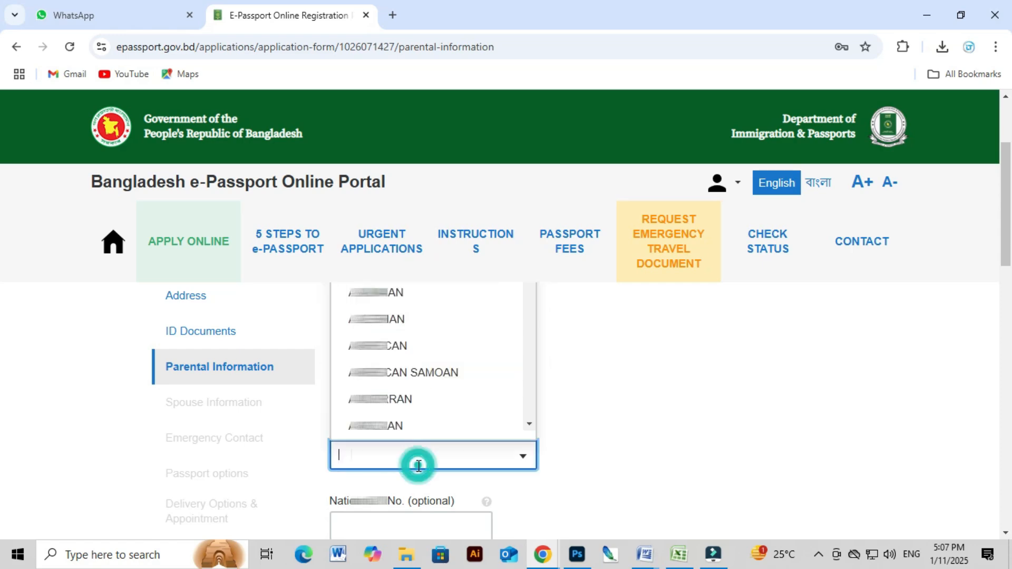
text(BANG)
click(405, 415)
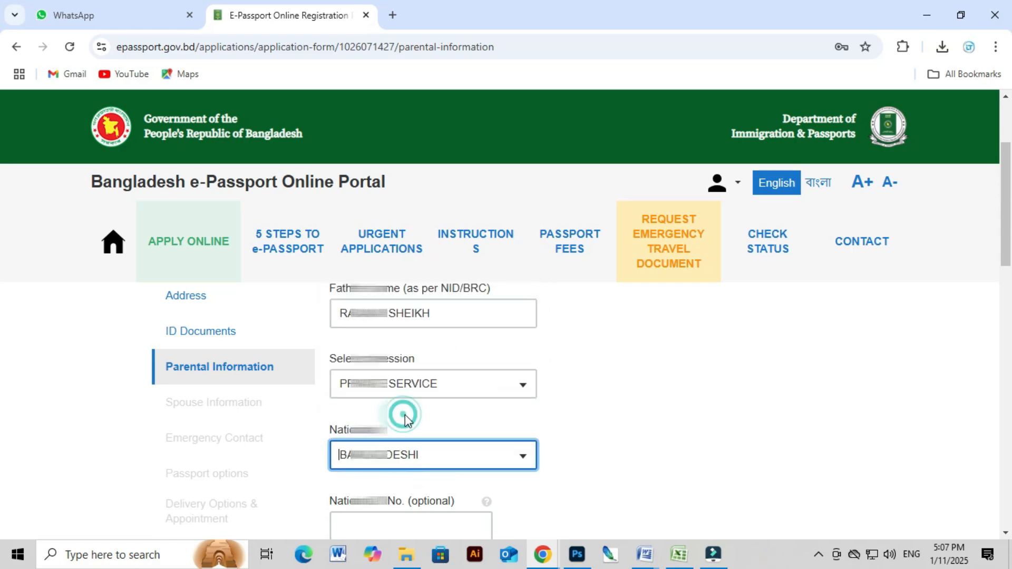
key(Tab)
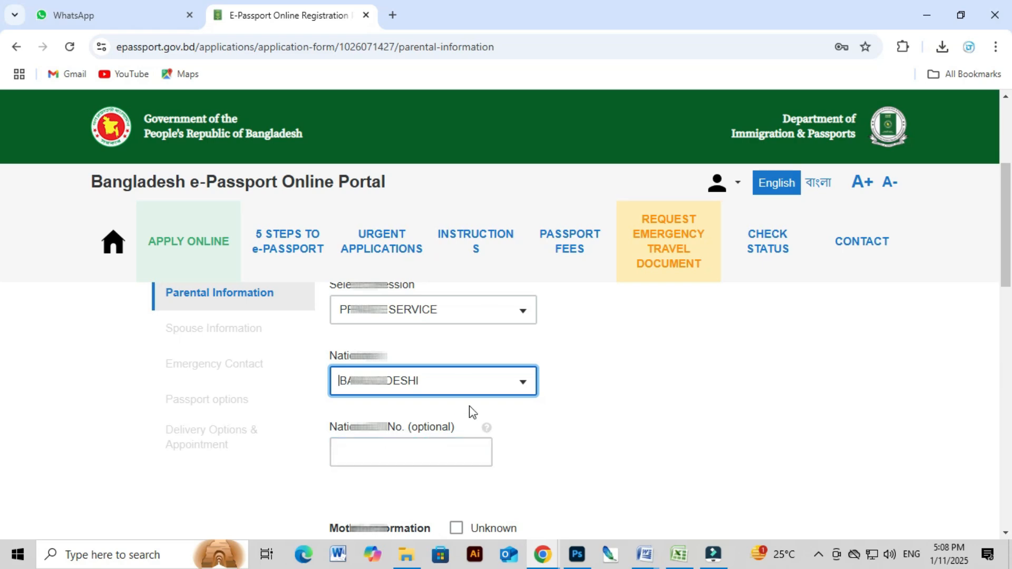
Enter the mother's name and set her profession to HOUSEWIFE.
scroll(483, 410, down, 2)
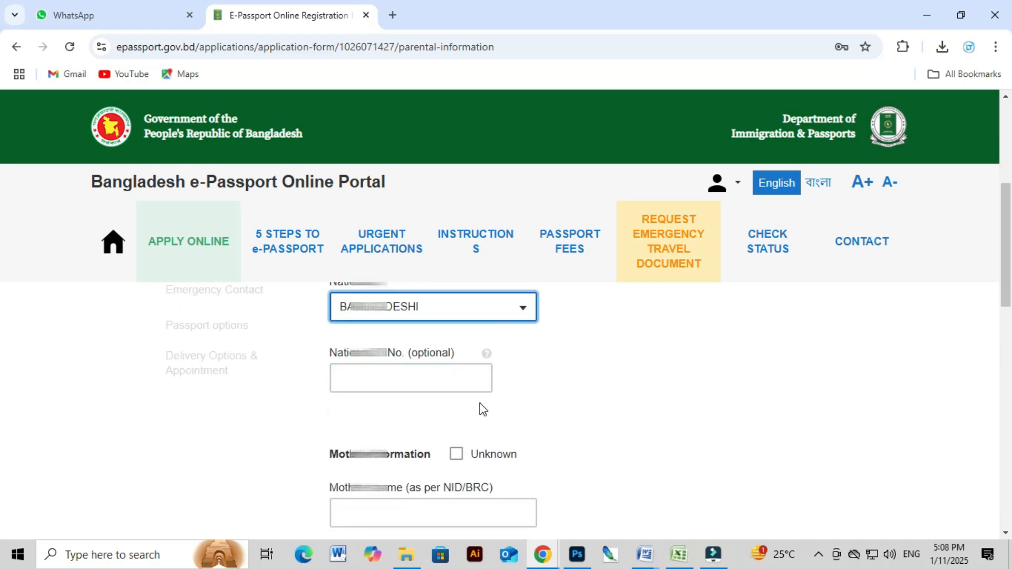
scroll(469, 405, down, 4)
click(438, 371)
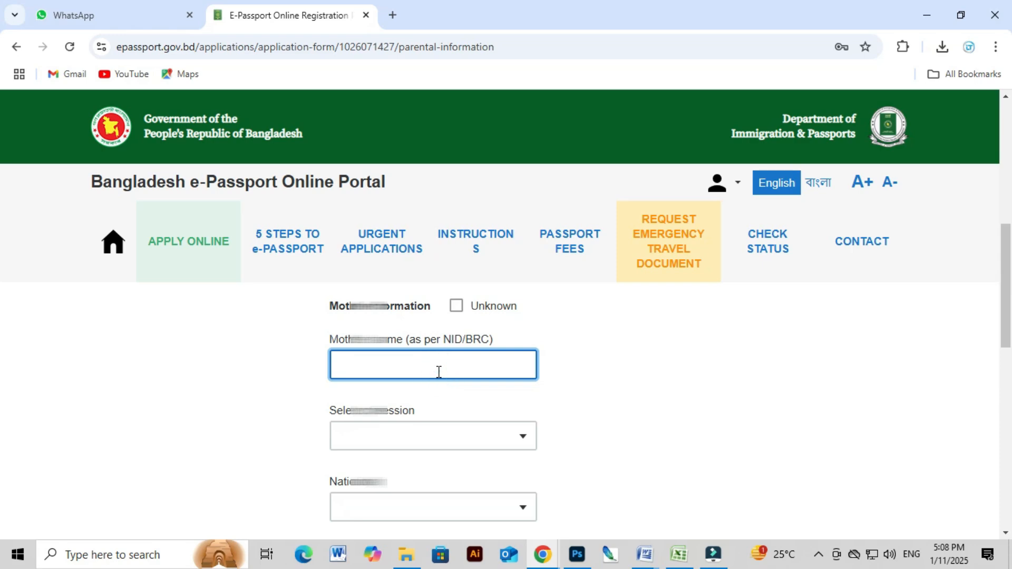
click(430, 444)
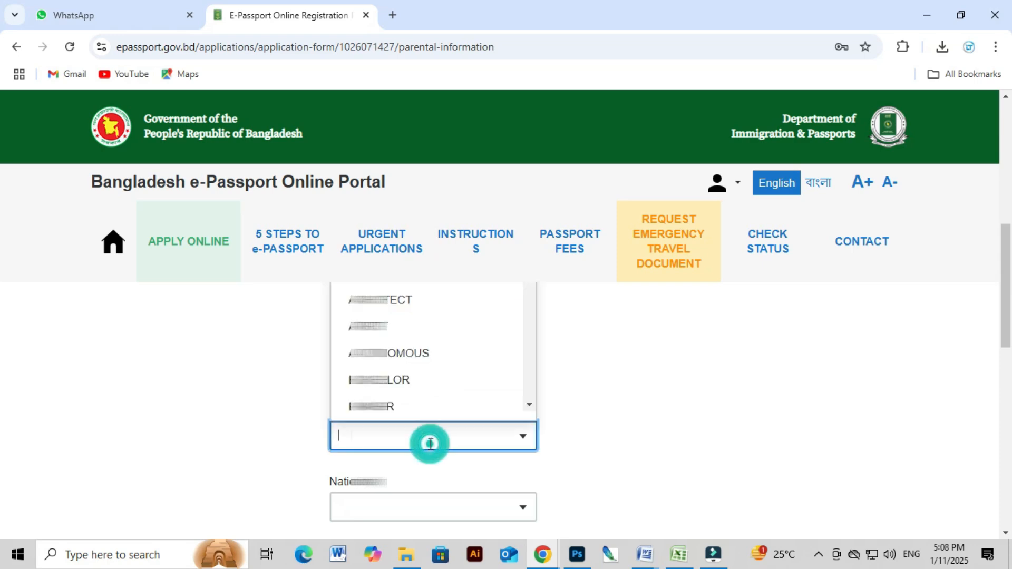
text(HOU)
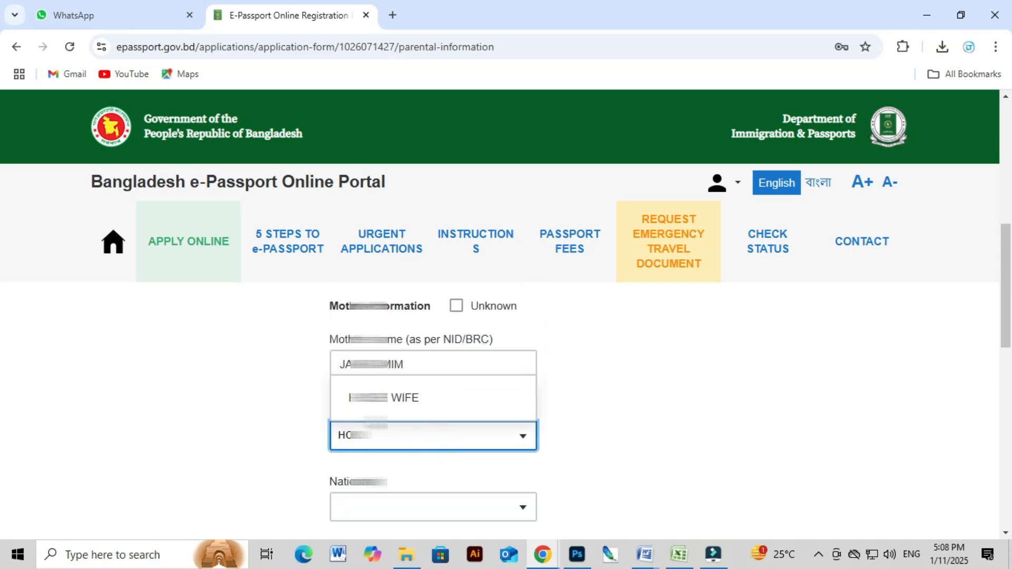
click(365, 401)
Set the mother's nationality to BANGLADESHI and scroll to the page bottom.
scroll(365, 401, down, 1)
click(362, 441)
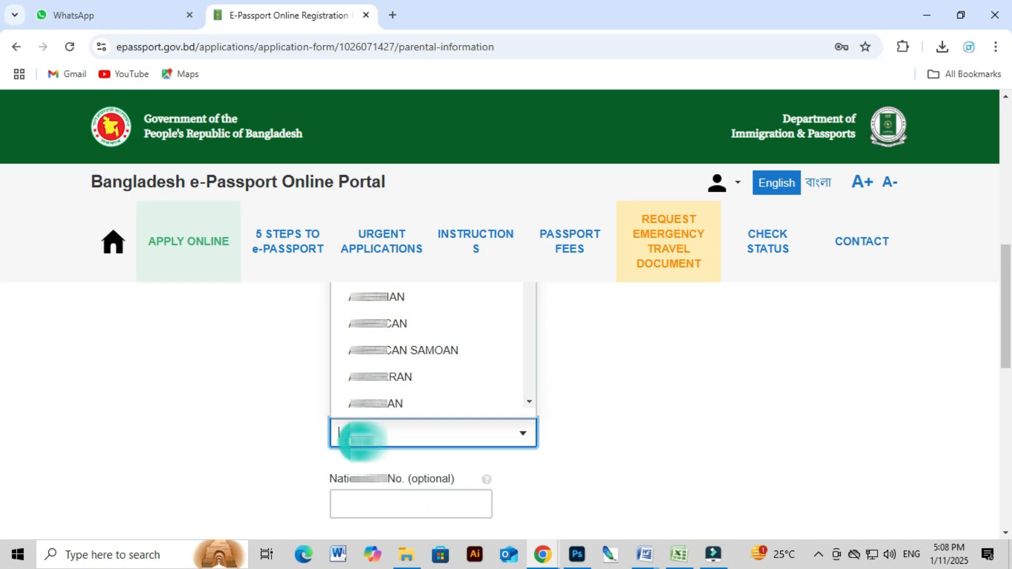
text(BAN)
click(393, 402)
scroll(418, 438, down, 1)
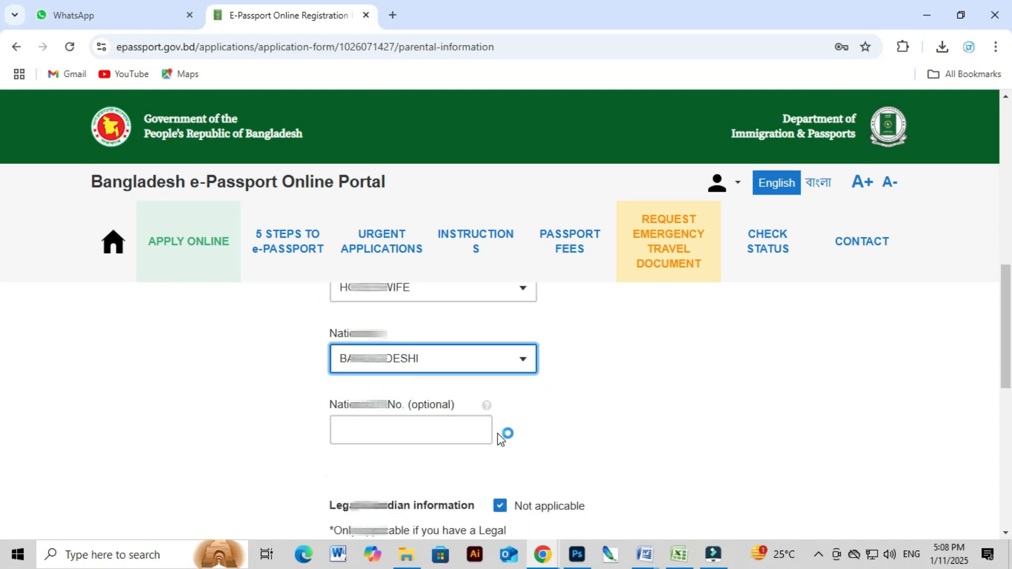
scroll(461, 467, down, 3)
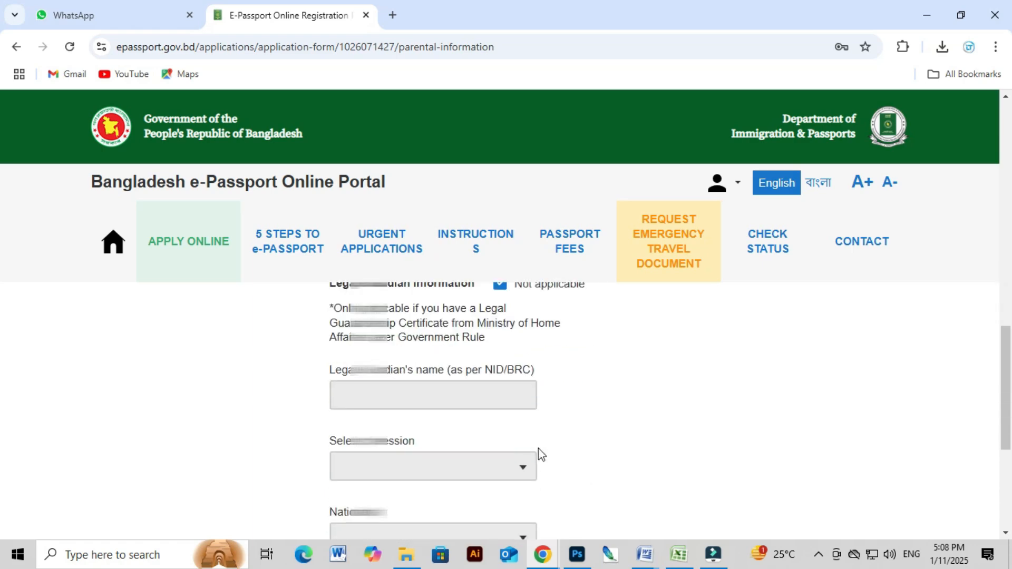
scroll(546, 445, down, 4)
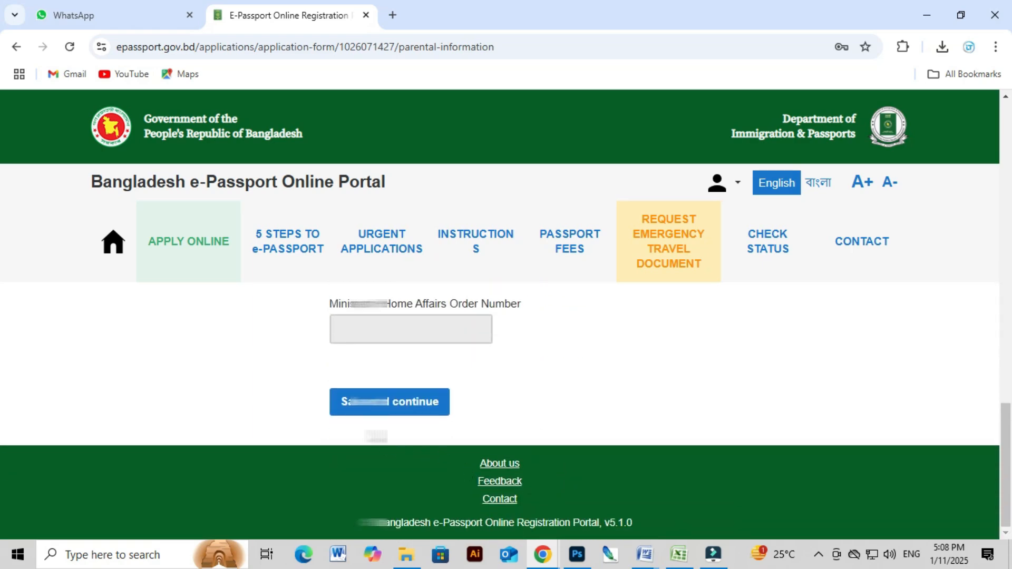
Save the parental details and try marital status SINGLE, then MARRIED.
click(376, 406)
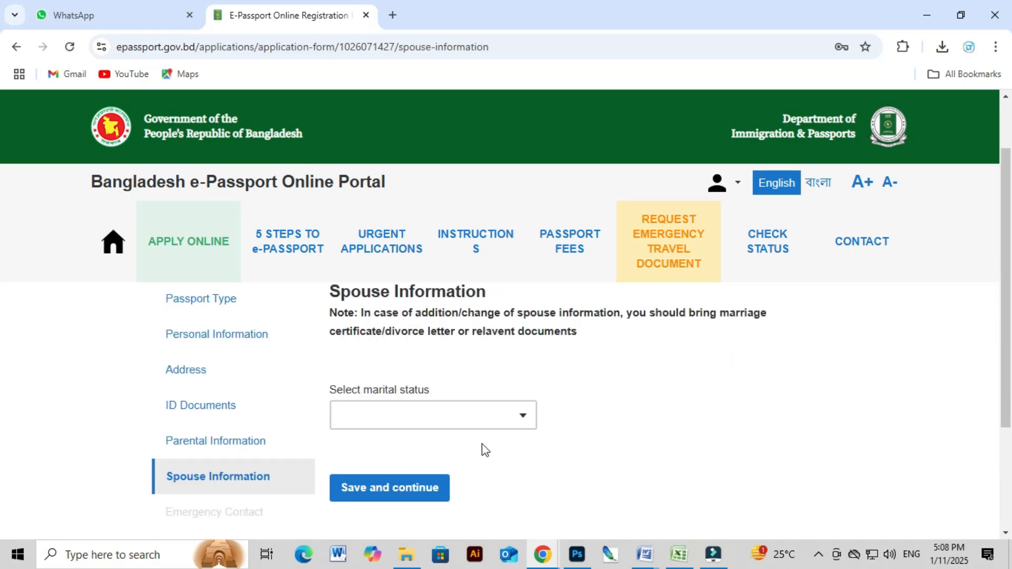
click(376, 419)
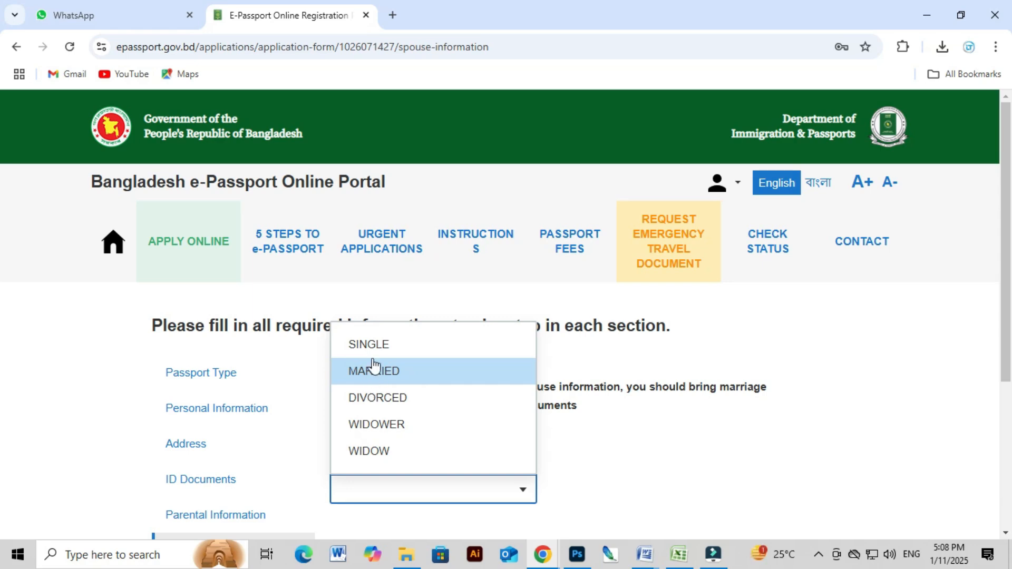
click(386, 351)
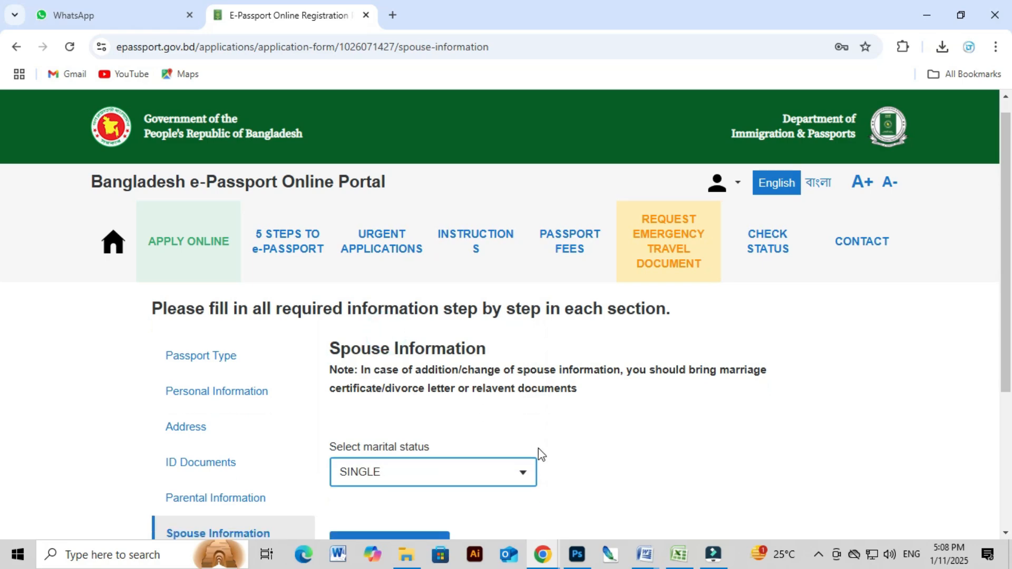
scroll(474, 422, down, 3)
click(392, 338)
click(397, 416)
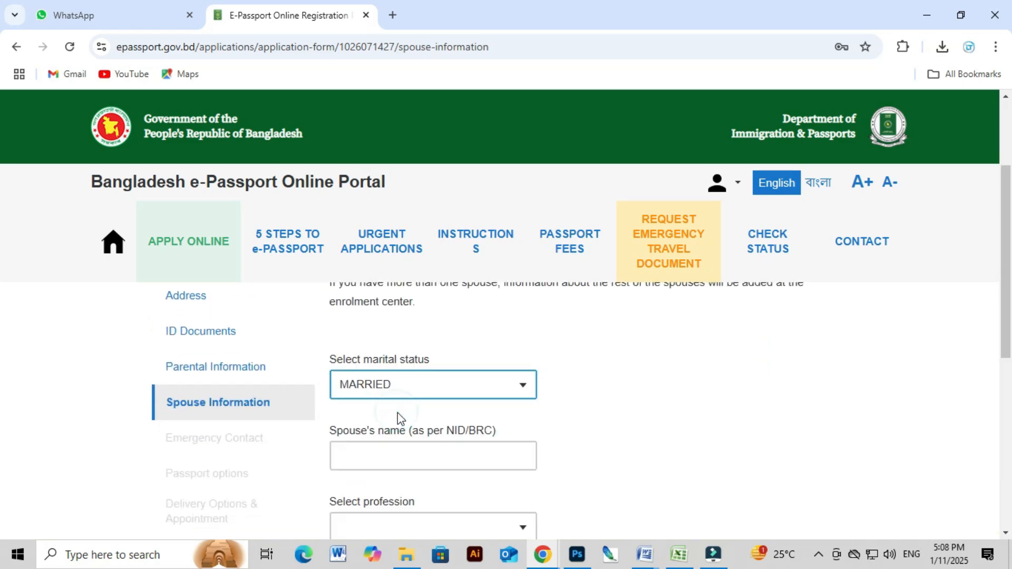
Set marital status back to SINGLE and save the spouse information step.
scroll(368, 384, down, 1)
scroll(456, 426, down, 1)
scroll(450, 432, up, 1)
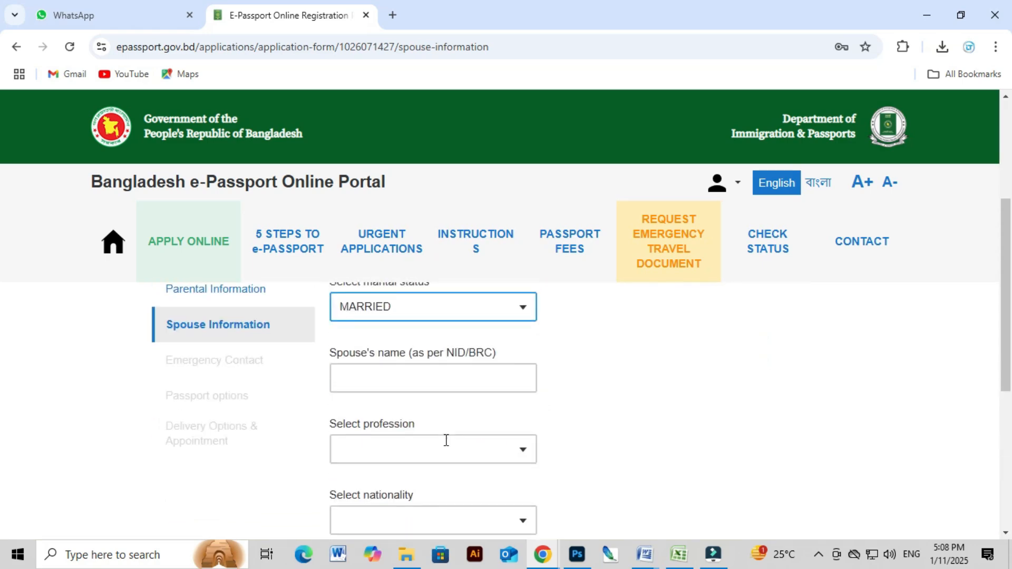
click(399, 320)
click(376, 349)
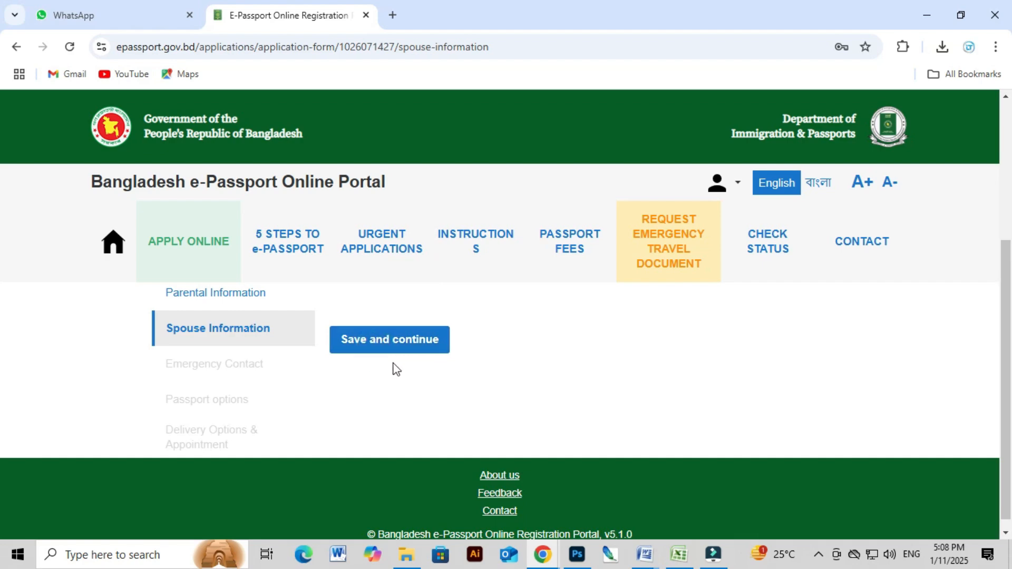
click(383, 349)
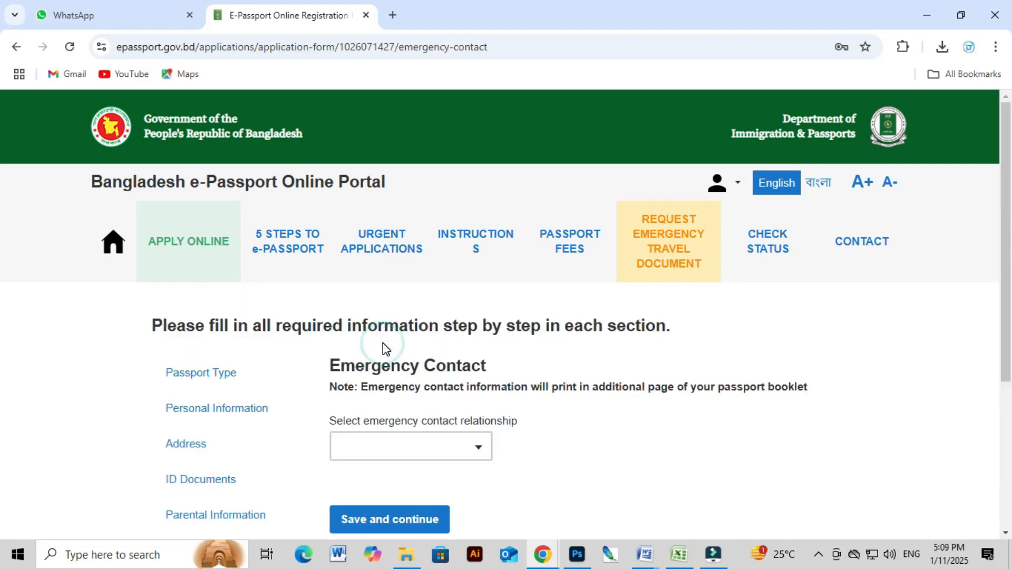
Choose FATHER as the emergency contact's relationship.
scroll(425, 416, down, 1)
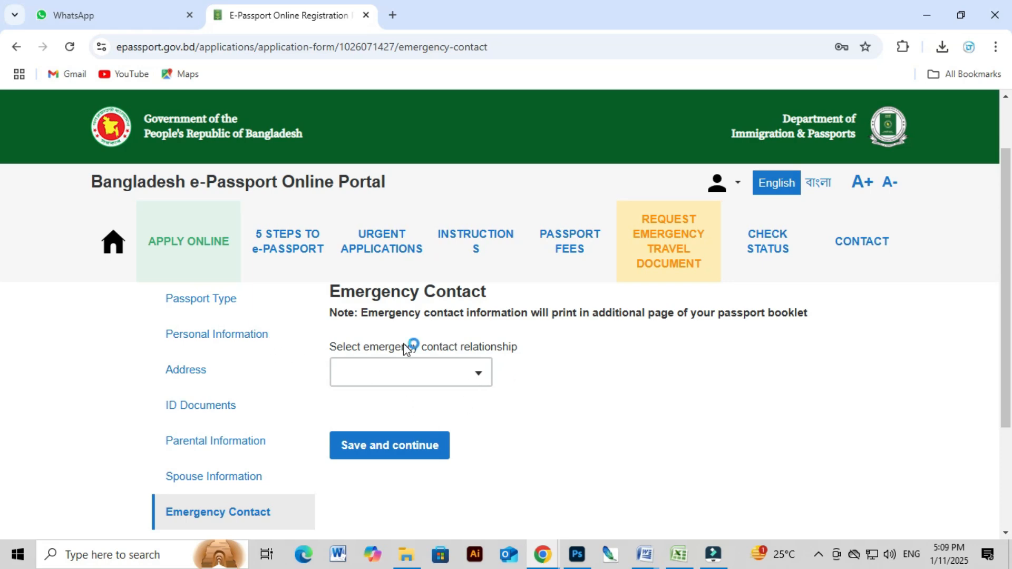
click(459, 384)
click(433, 375)
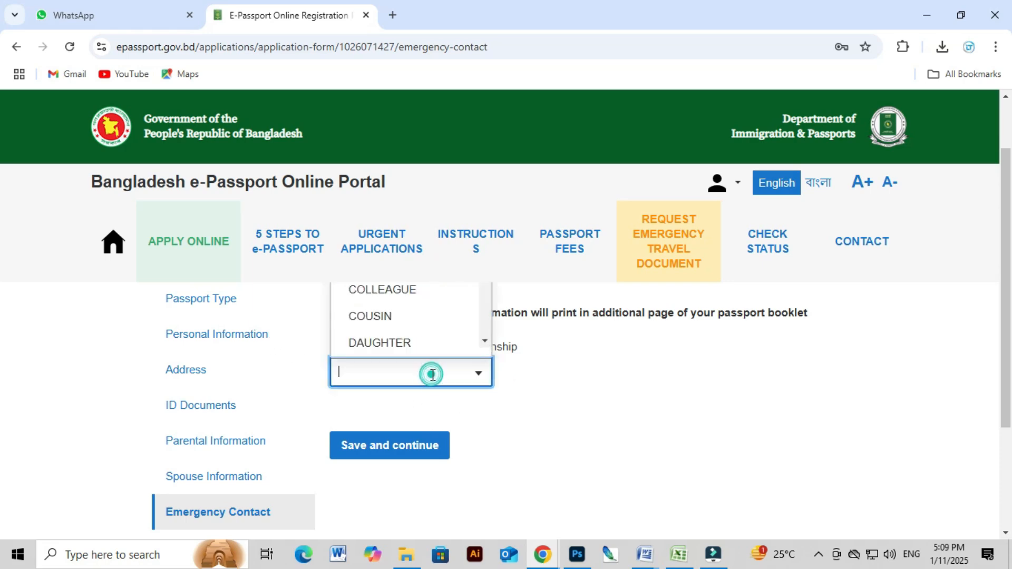
text(FATH)
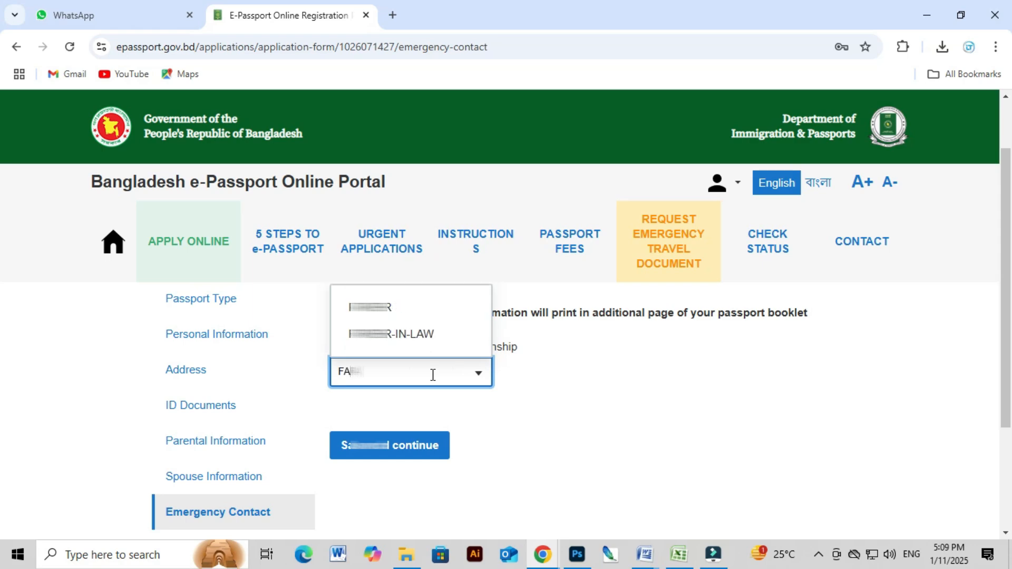
key(Return)
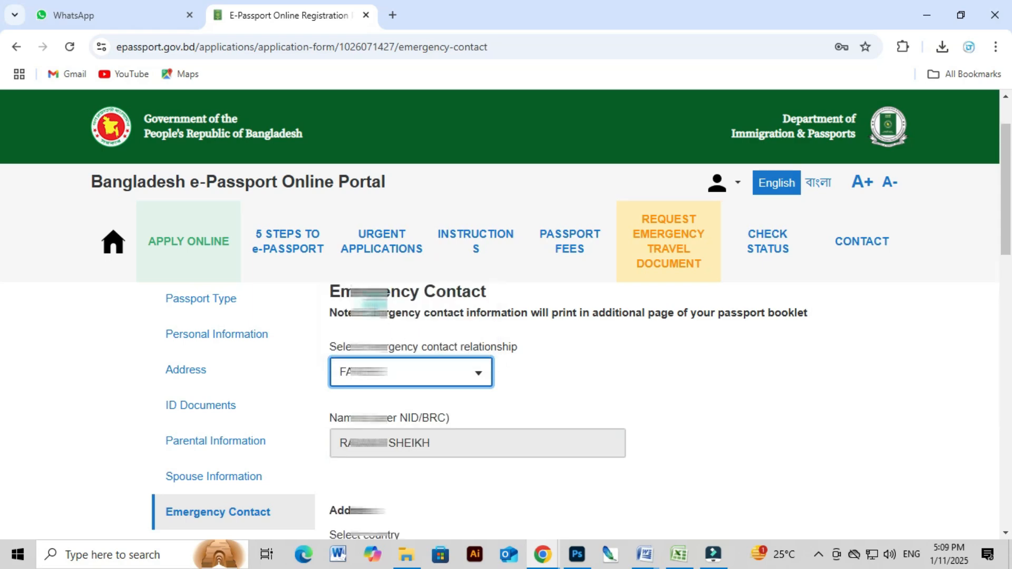
scroll(442, 411, down, 1)
scroll(437, 401, down, 2)
Set the contact's district to DHAKA, fill in the house field, and save.
click(443, 416)
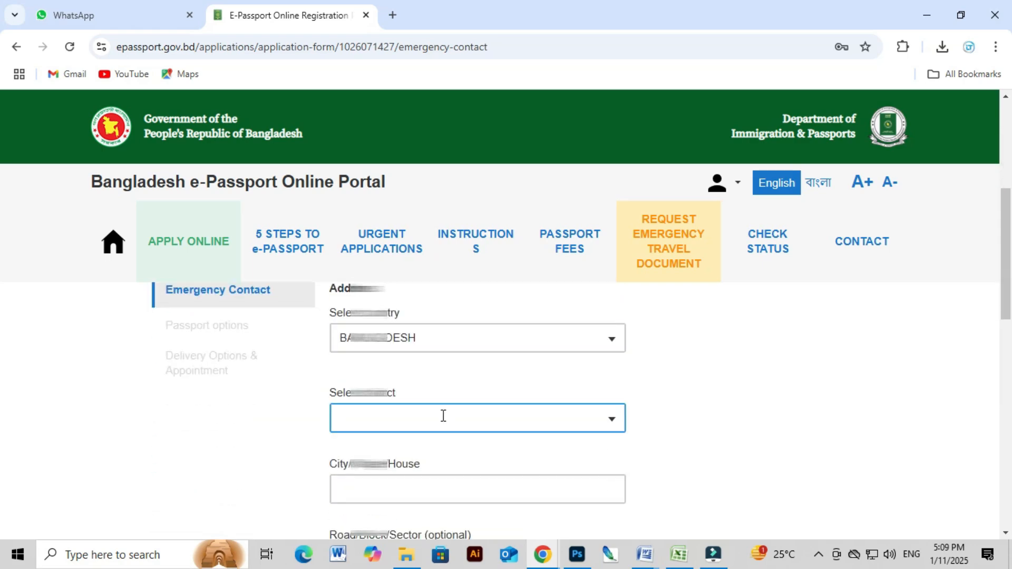
text(DHAK)
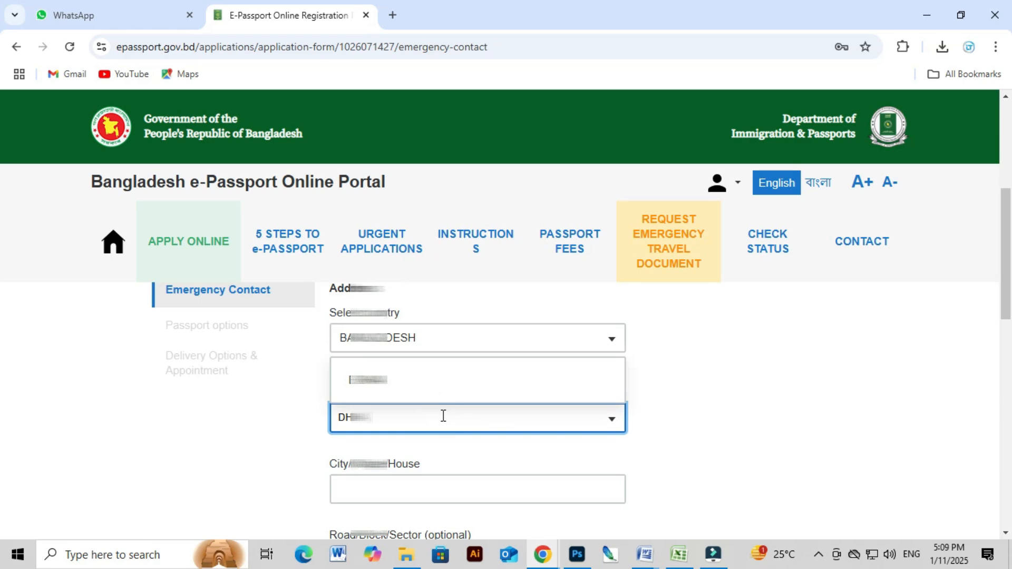
click(417, 382)
scroll(454, 418, down, 1)
click(439, 412)
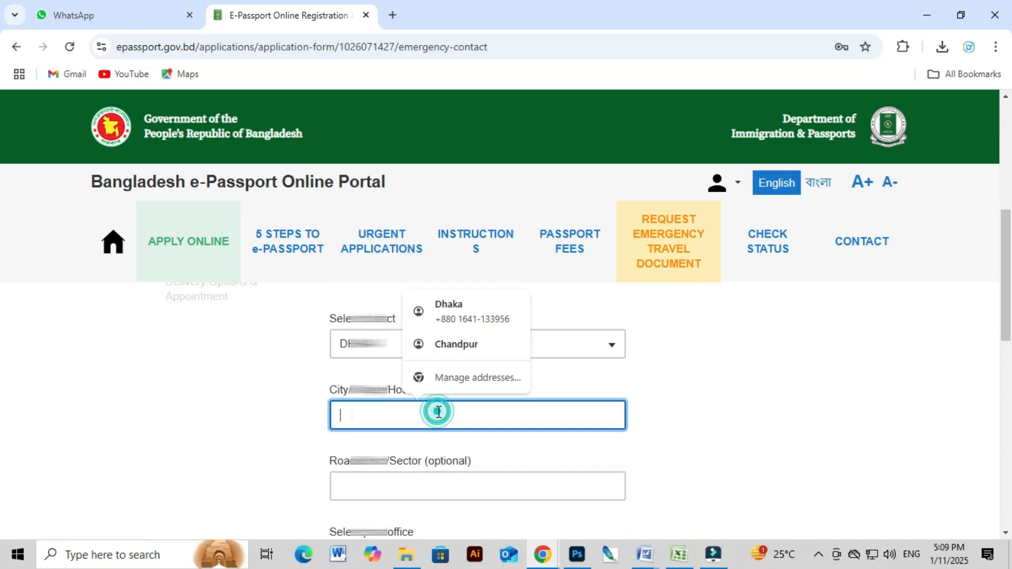
text(HOUSE)
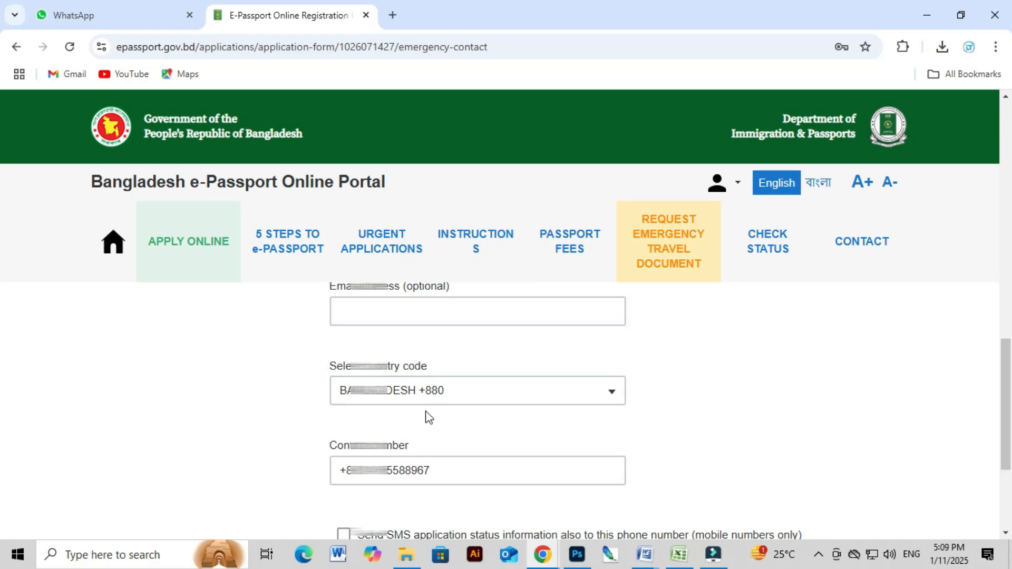
scroll(454, 446, down, 3)
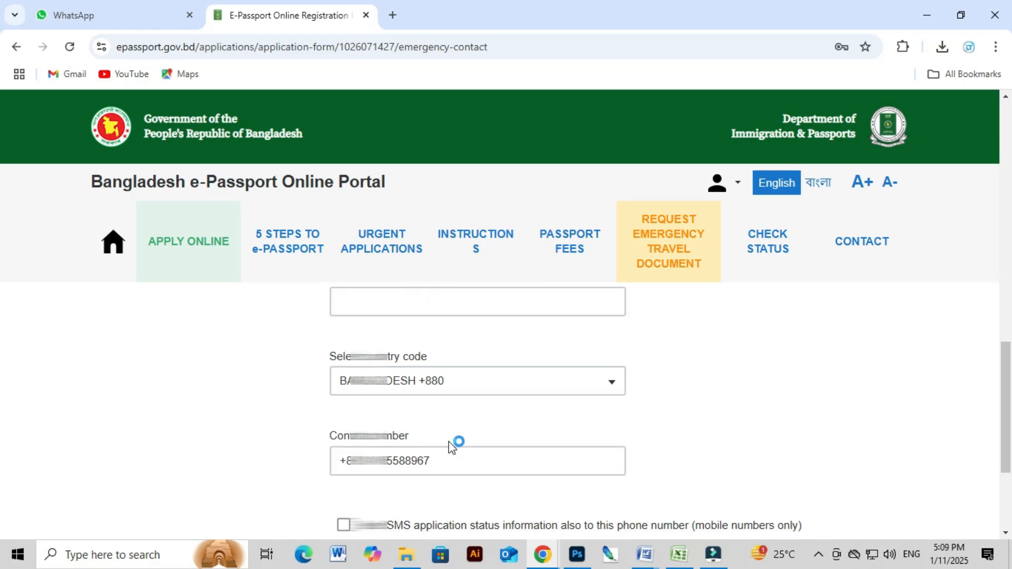
scroll(455, 445, down, 1)
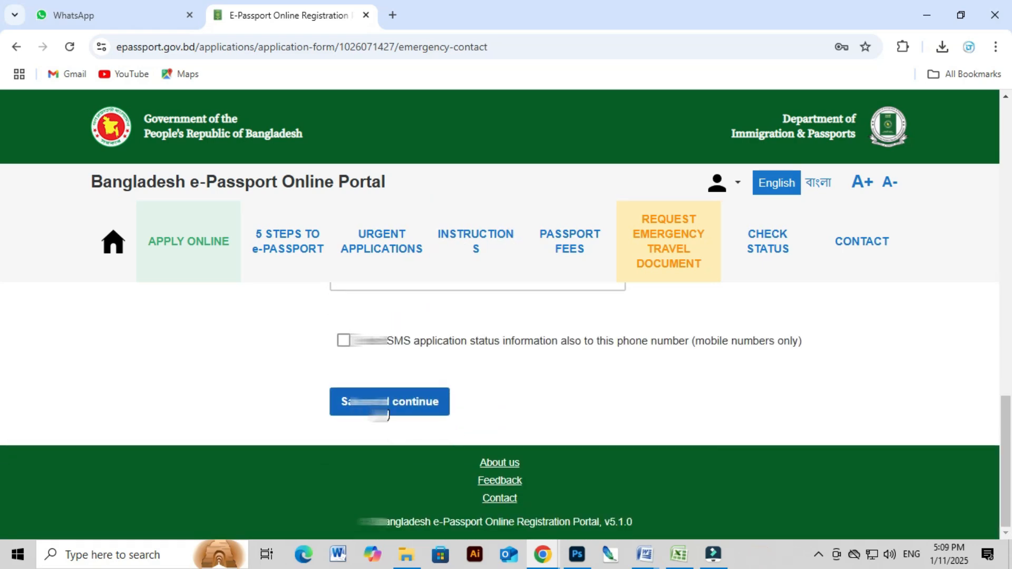
click(387, 411)
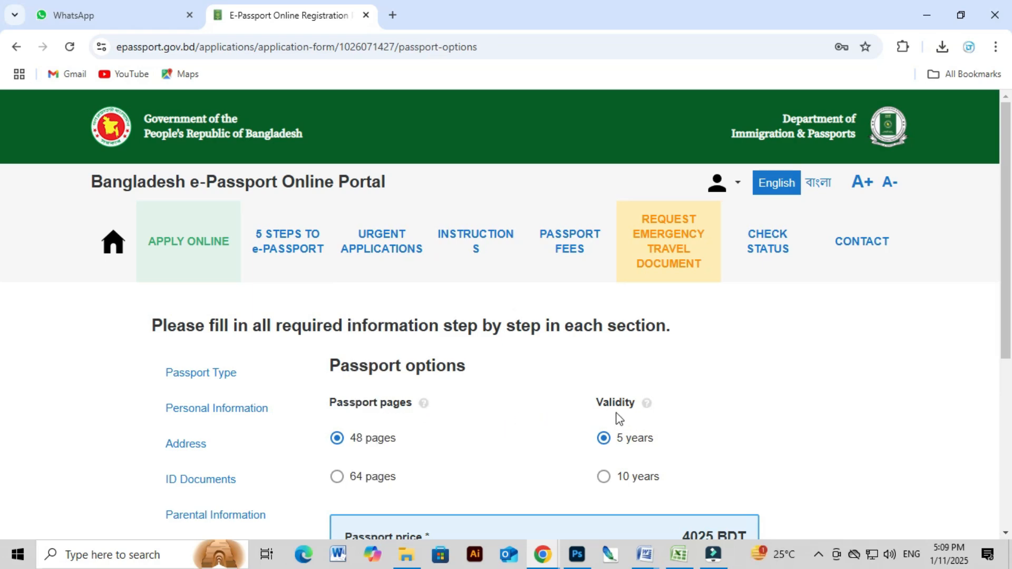
Compare 5-year and 10-year validity prices, noting the 4025 BDT figure.
scroll(605, 409, down, 1)
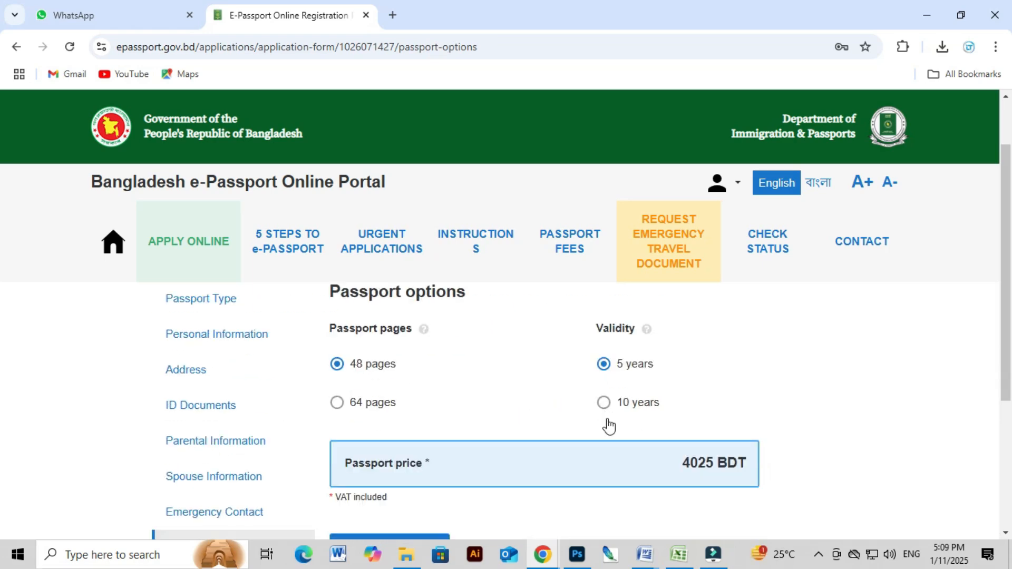
click(604, 405)
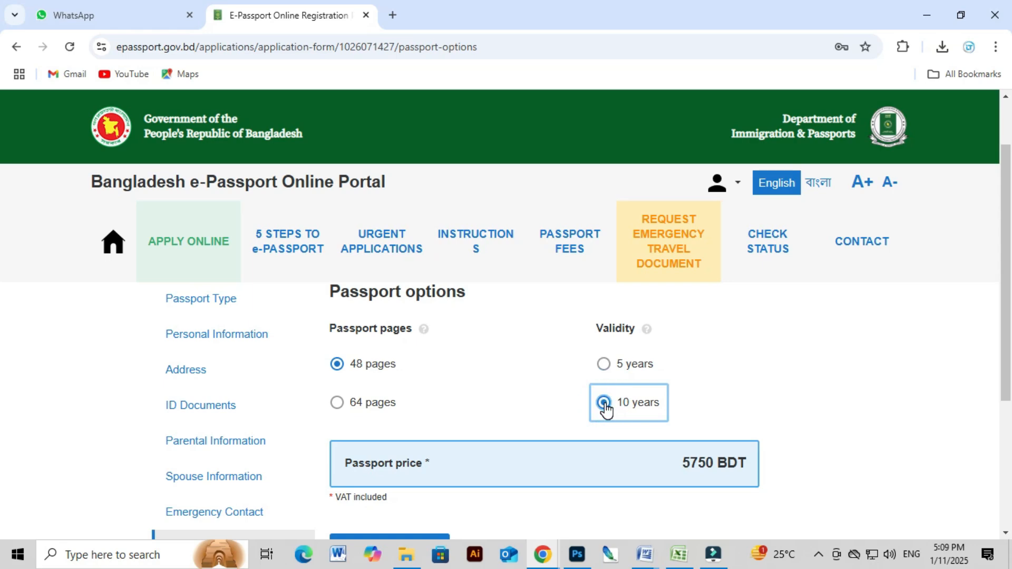
click(602, 366)
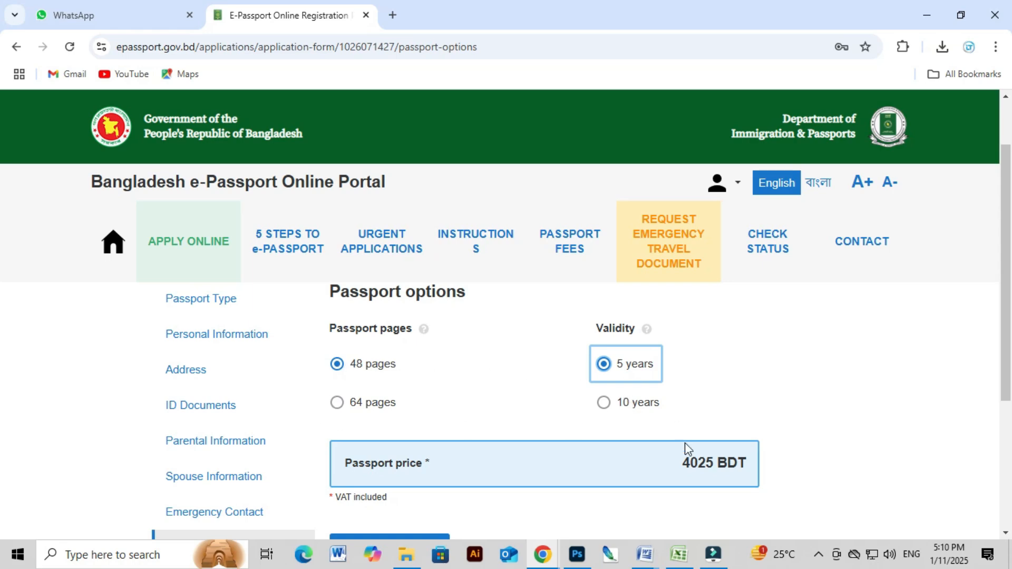
double_click(689, 463)
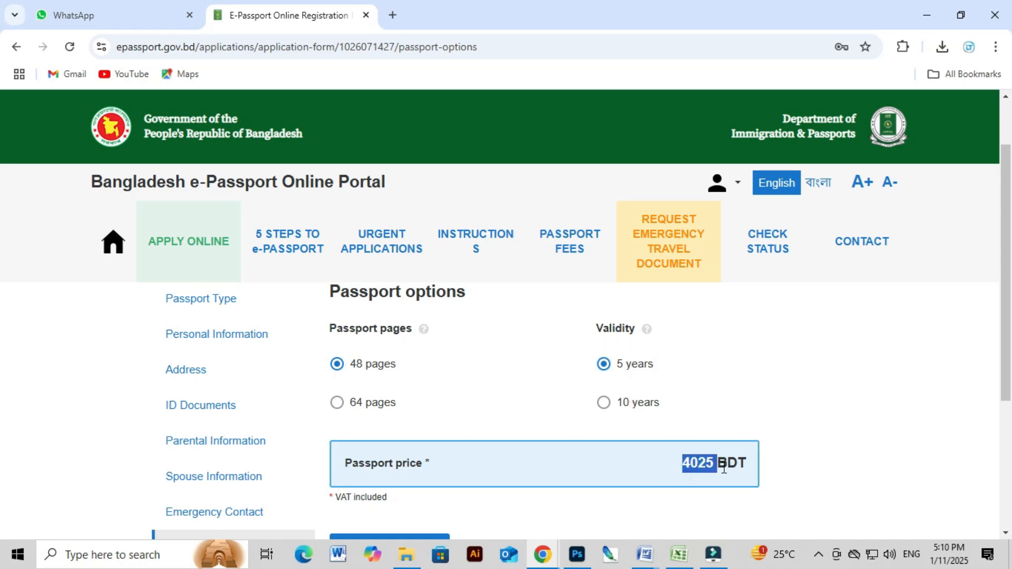
click(717, 387)
click(604, 403)
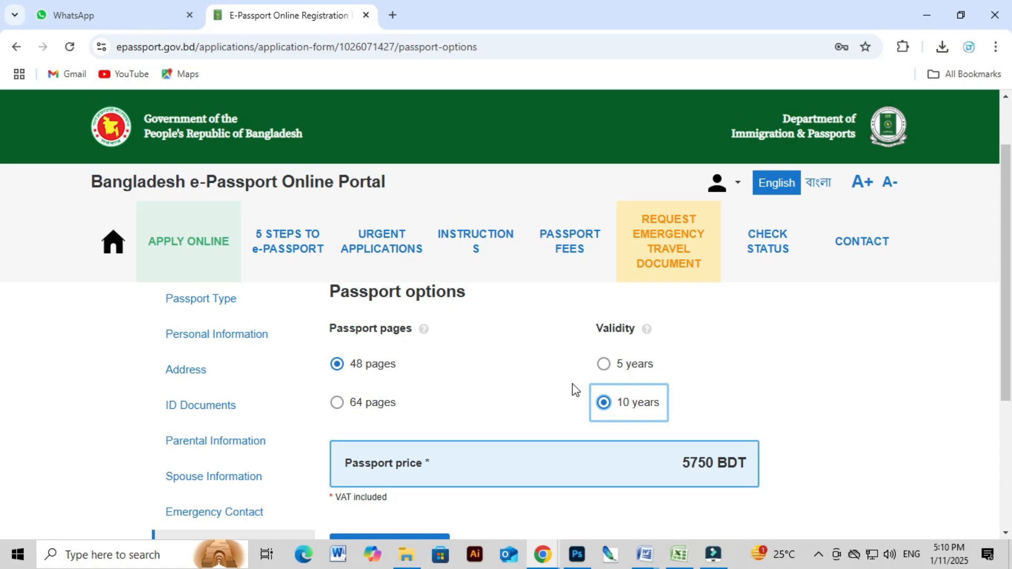
Try a 64-page passport, then settle on 48 pages with 10-year validity.
click(354, 405)
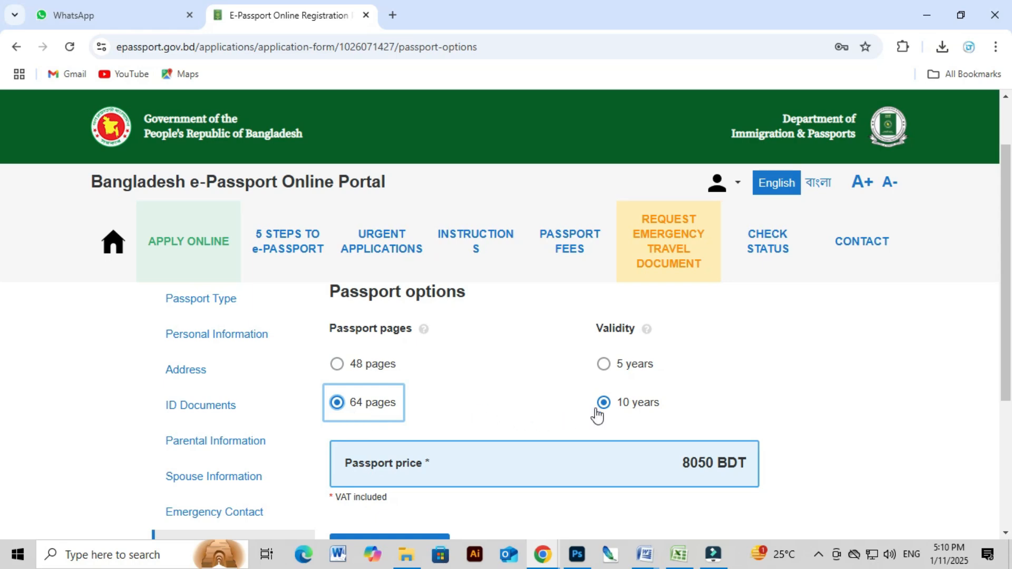
click(604, 368)
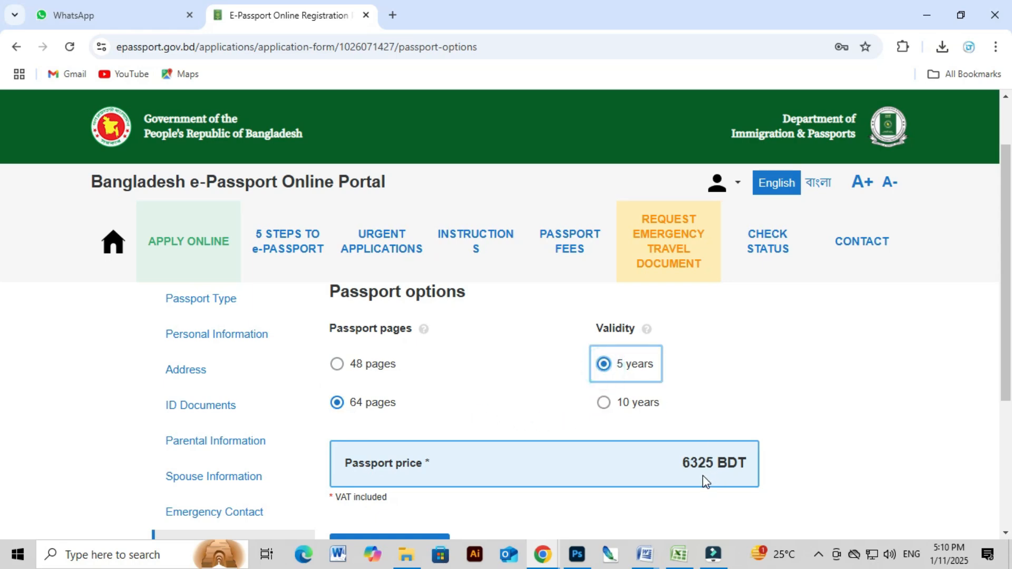
click(337, 370)
click(605, 407)
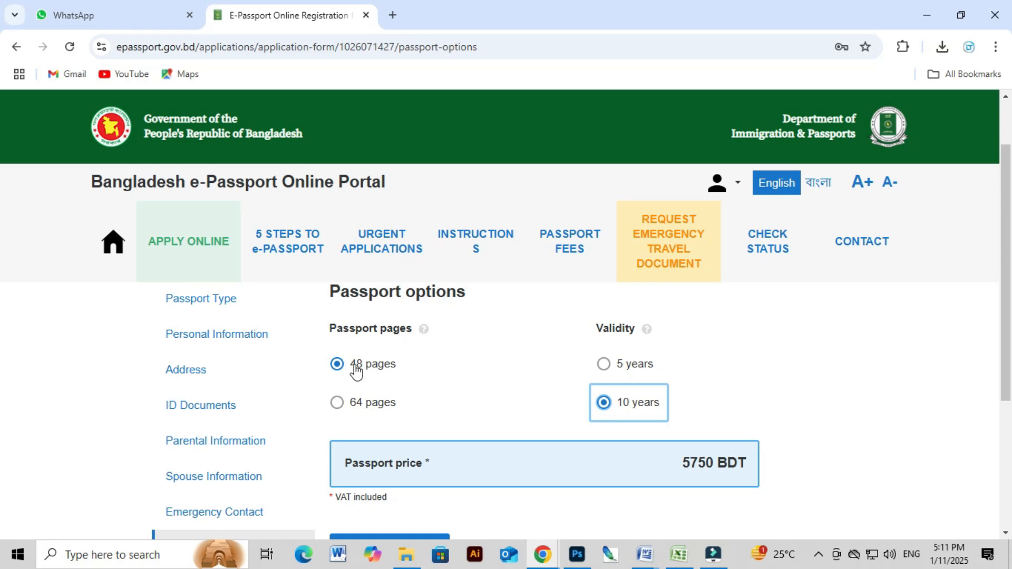
scroll(616, 417, down, 3)
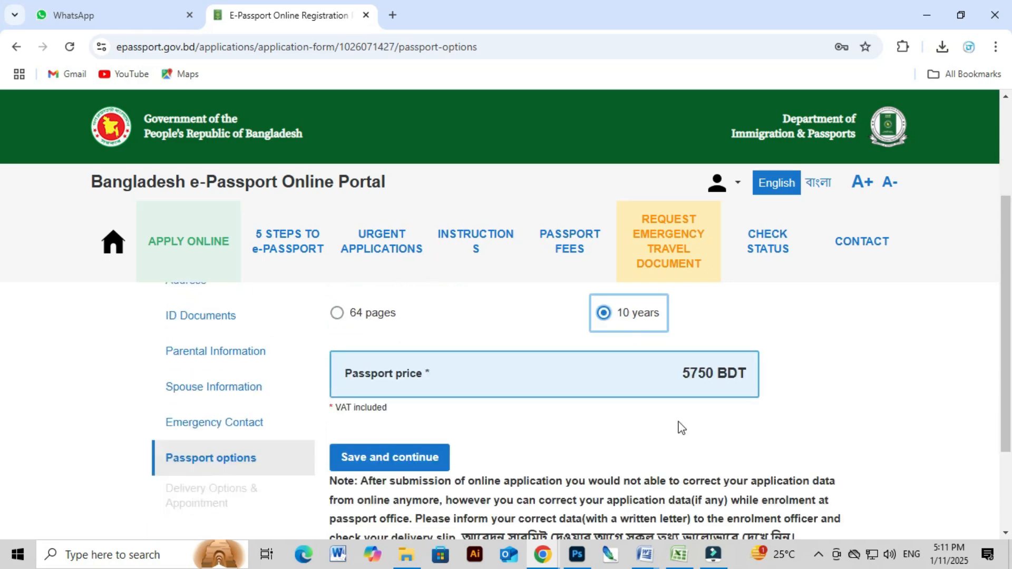
Save the passport options, check the Express delivery price, and keep Regular delivery at 5750 BDT.
click(401, 405)
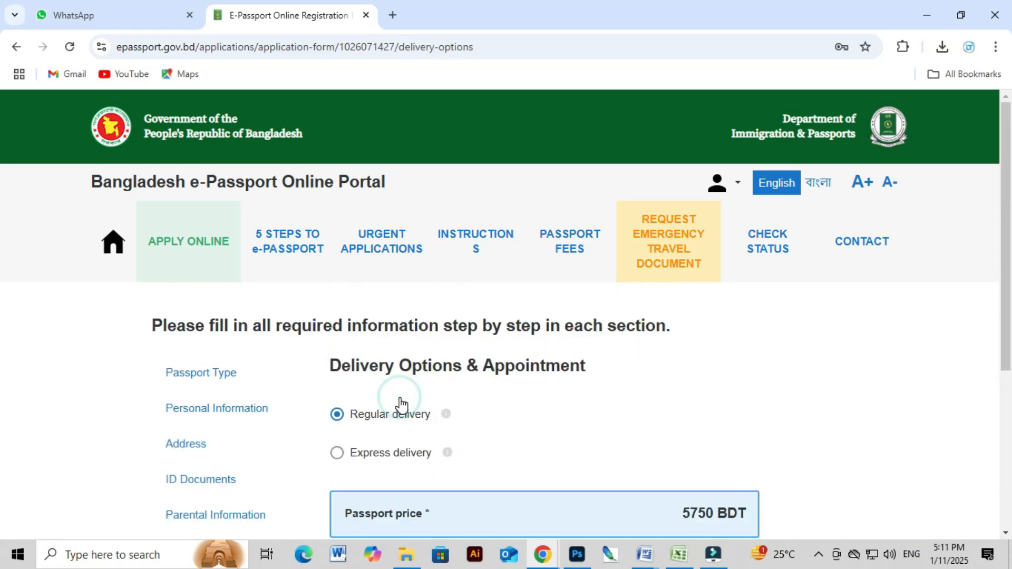
scroll(558, 417, down, 2)
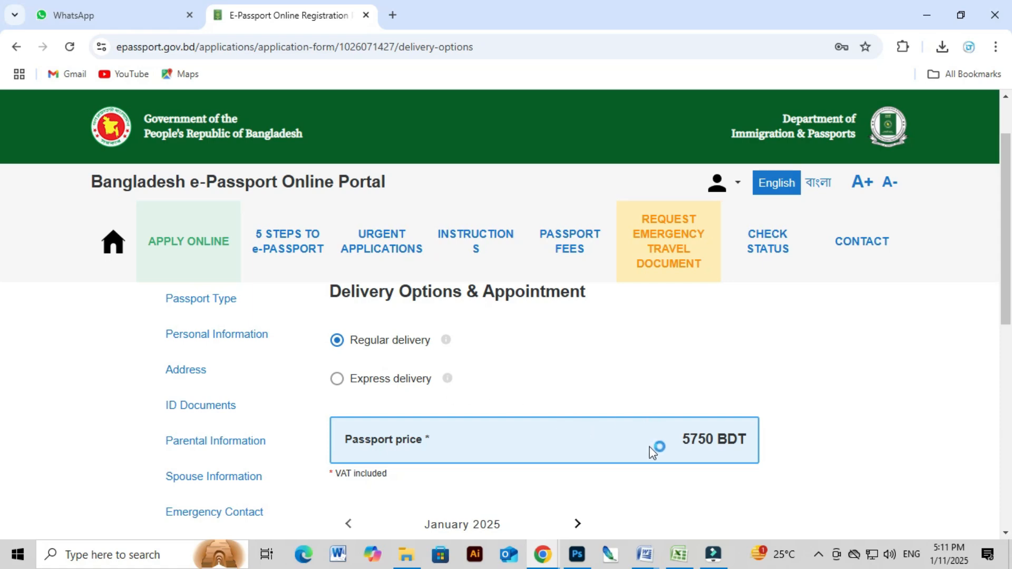
double_click(687, 439)
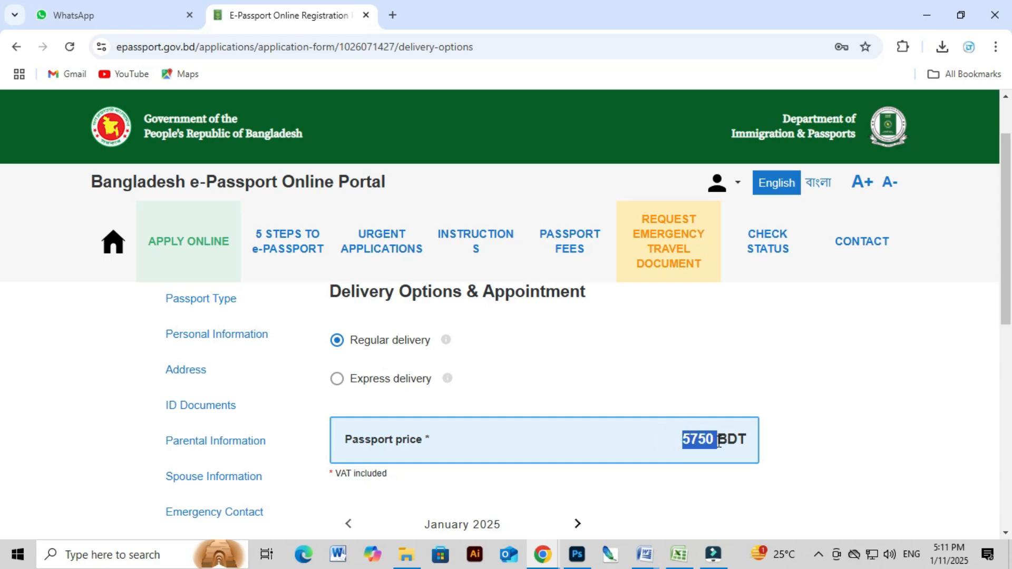
click(691, 370)
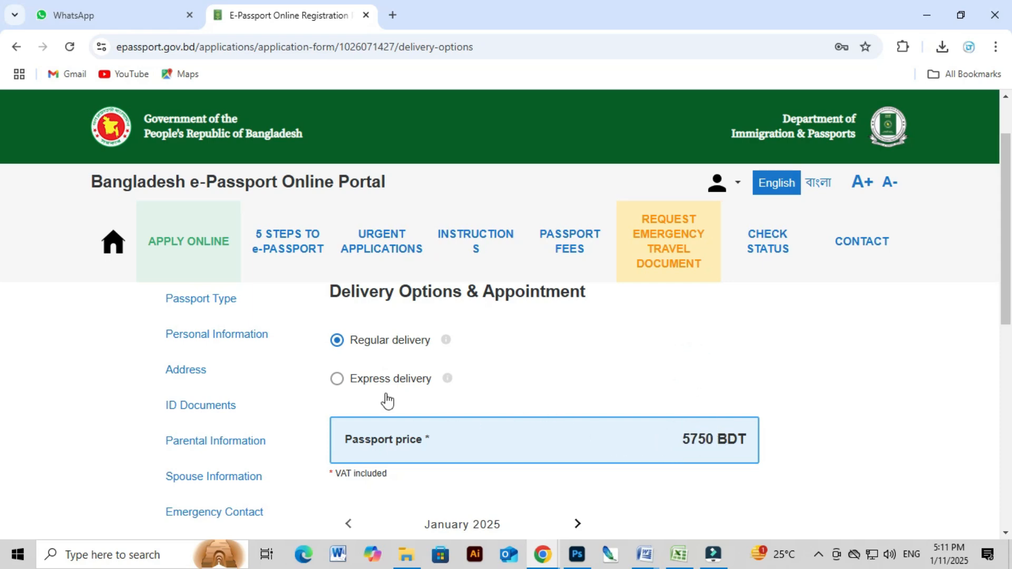
click(340, 380)
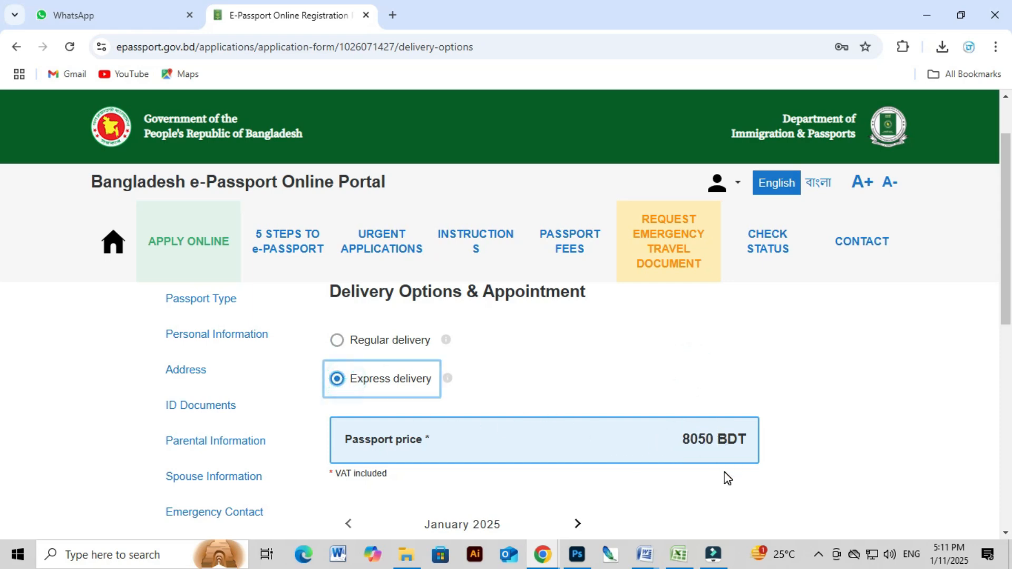
click(367, 342)
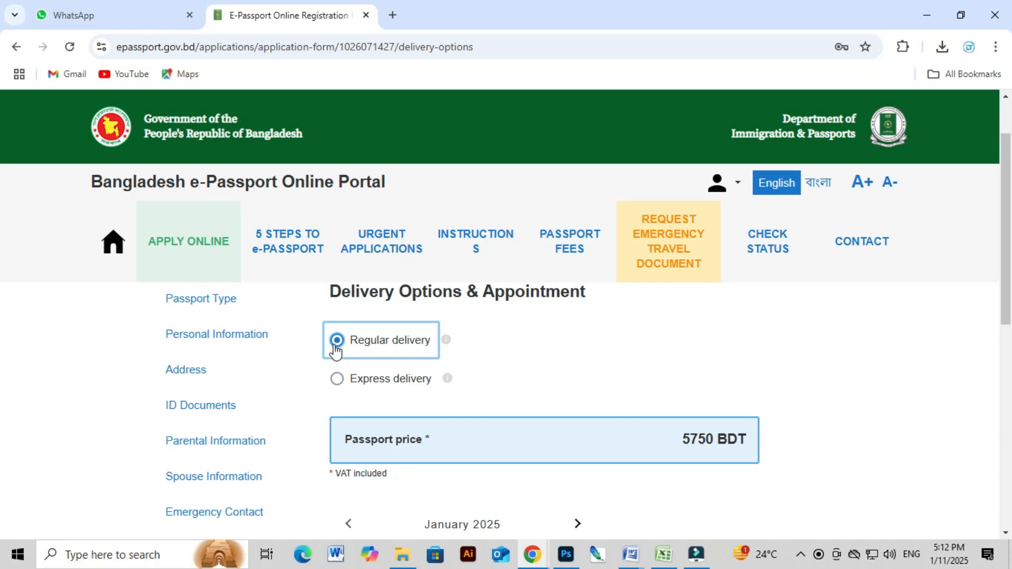
Pick 15 January 2025 with the 11:10 time slot and try saving the appointment.
scroll(569, 425, down, 4)
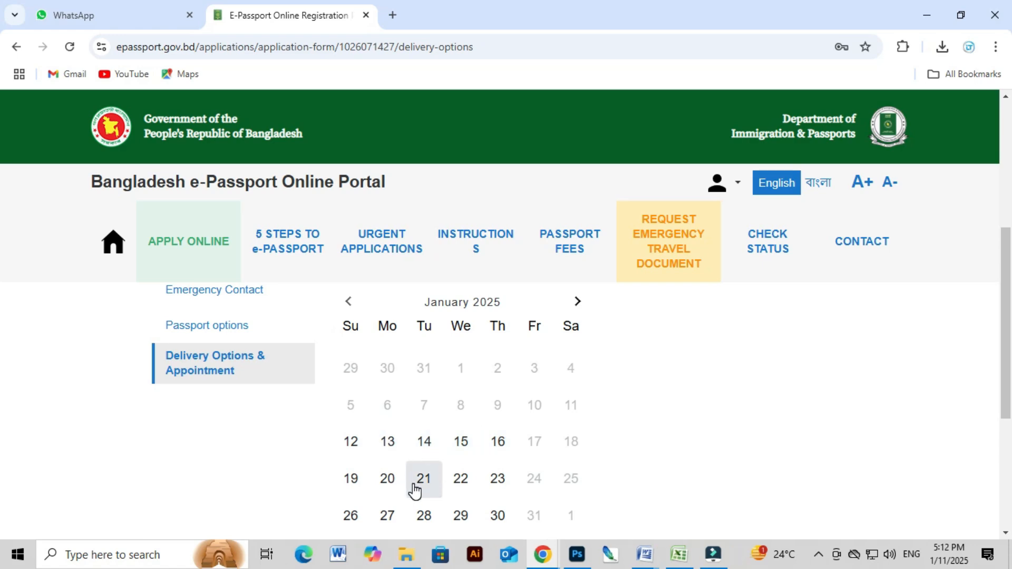
scroll(421, 490, down, 4)
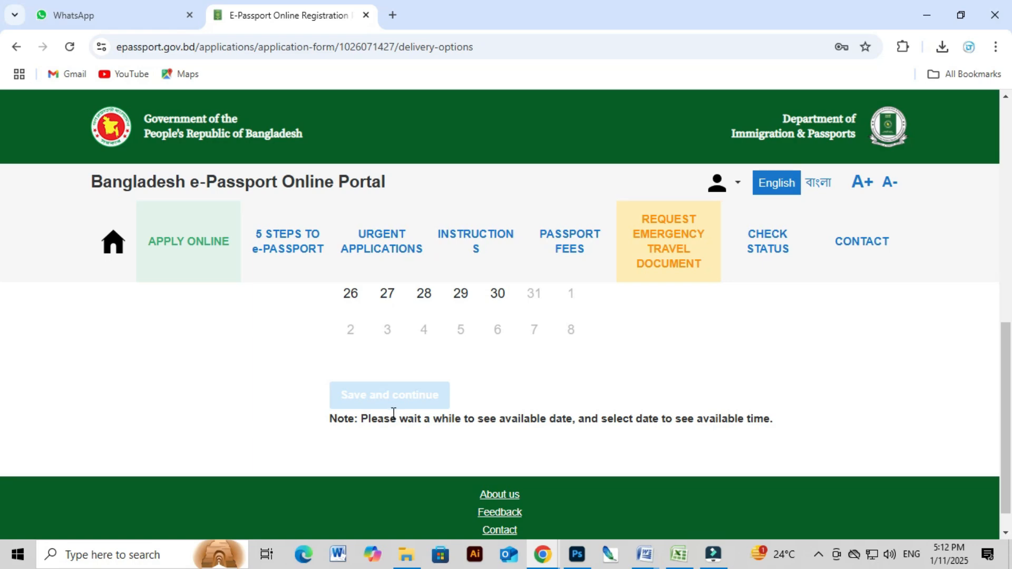
scroll(495, 420, up, 4)
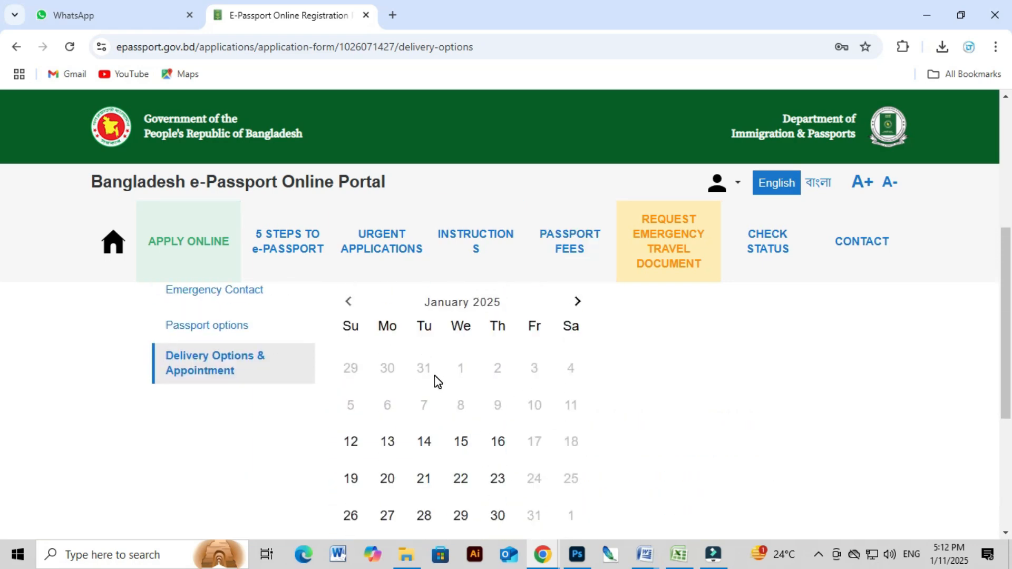
click(470, 449)
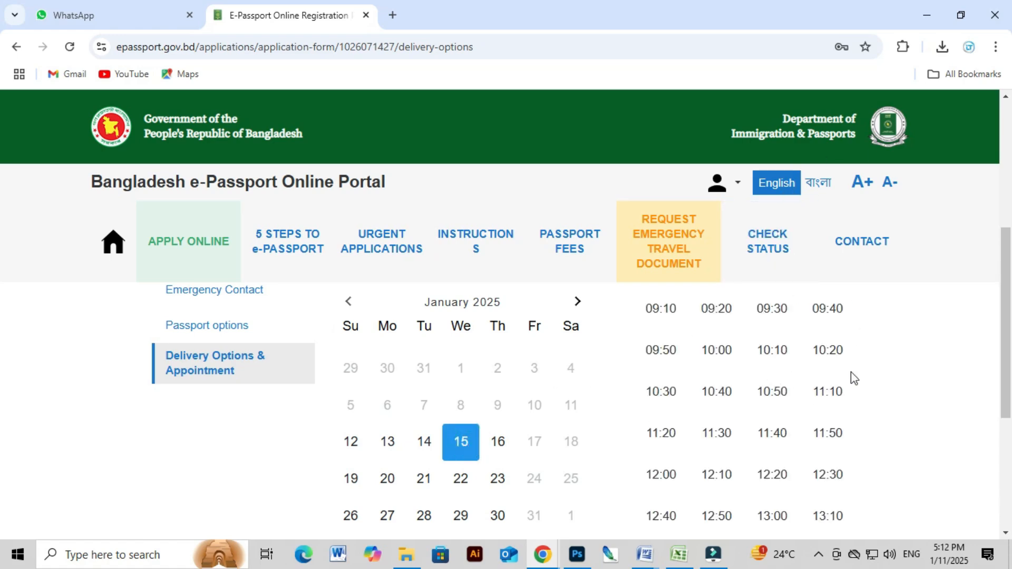
click(832, 399)
scroll(833, 399, down, 3)
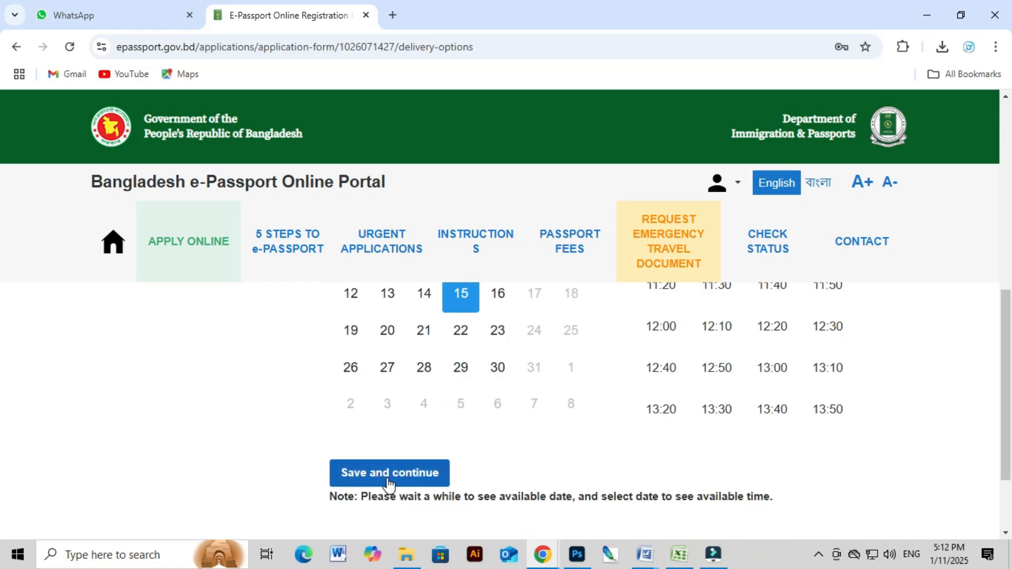
click(391, 474)
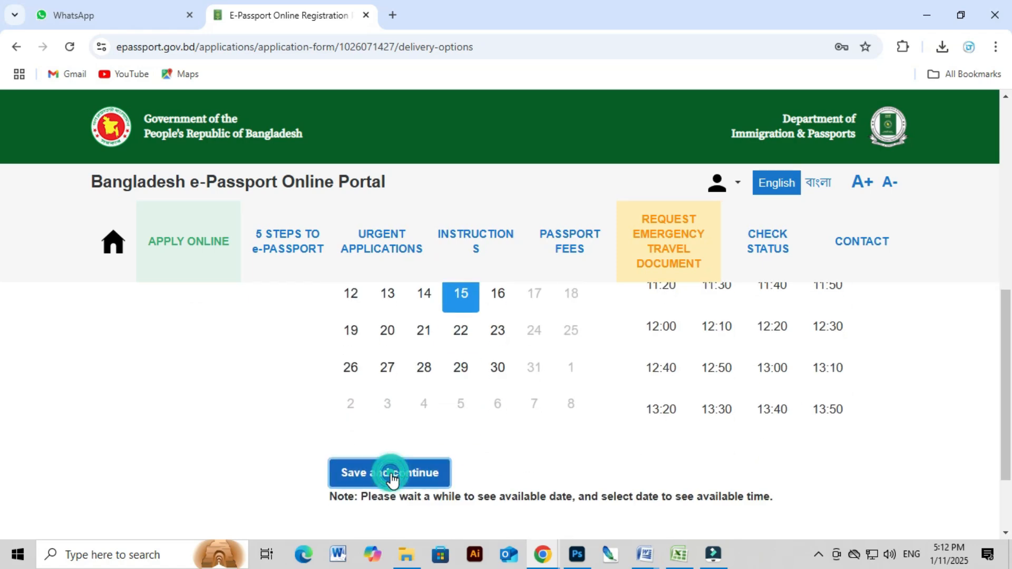
After the error, refresh, switch the slot to 12:20 and save to reach the summary.
click(585, 434)
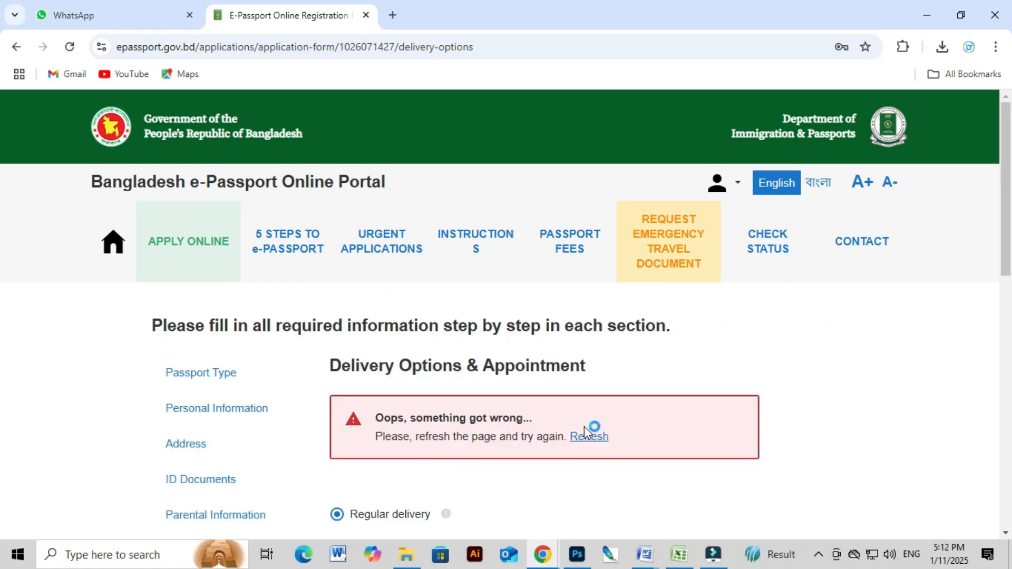
click(772, 430)
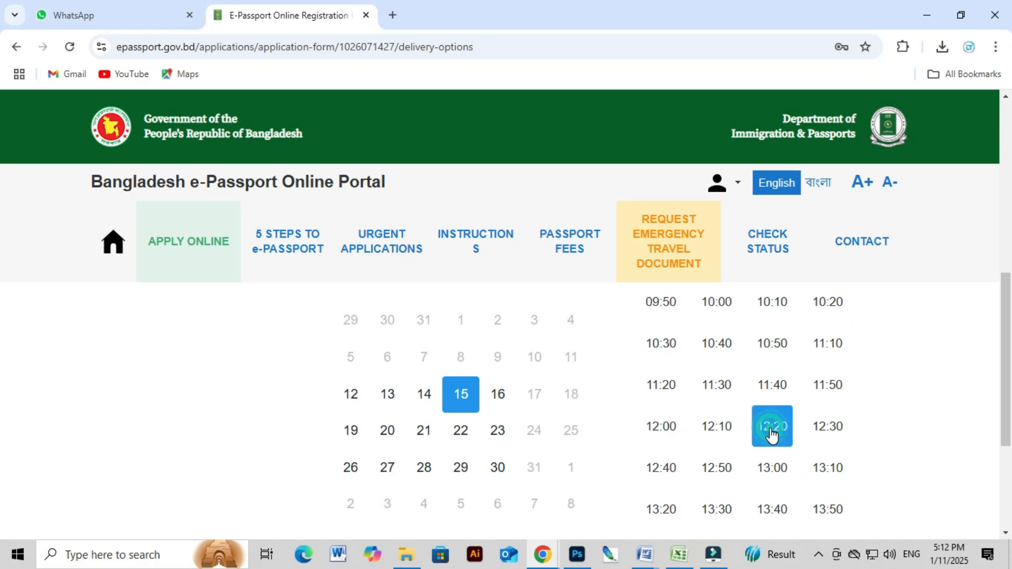
scroll(498, 444, down, 1)
scroll(498, 444, down, 3)
click(389, 364)
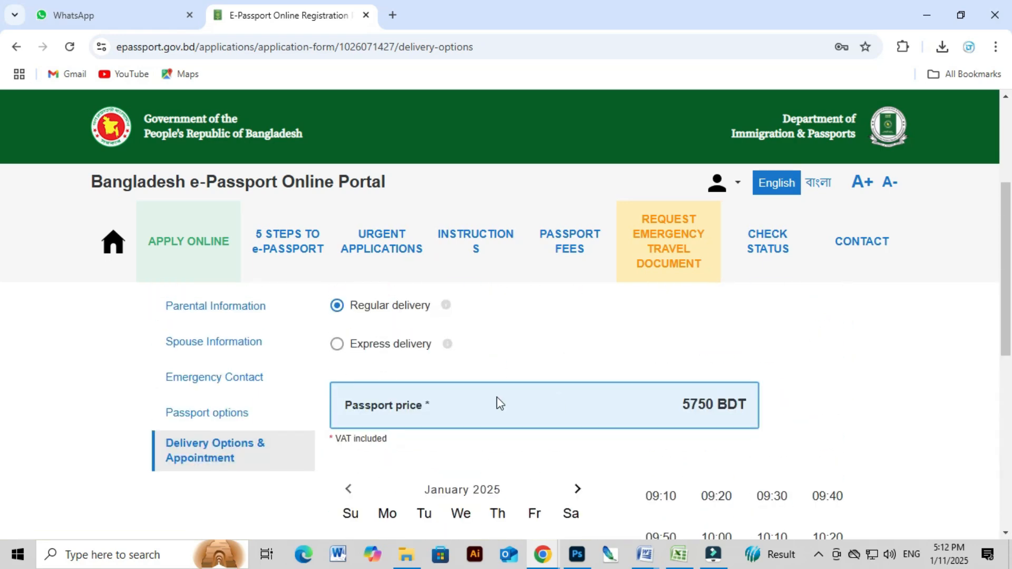
scroll(629, 395, down, 5)
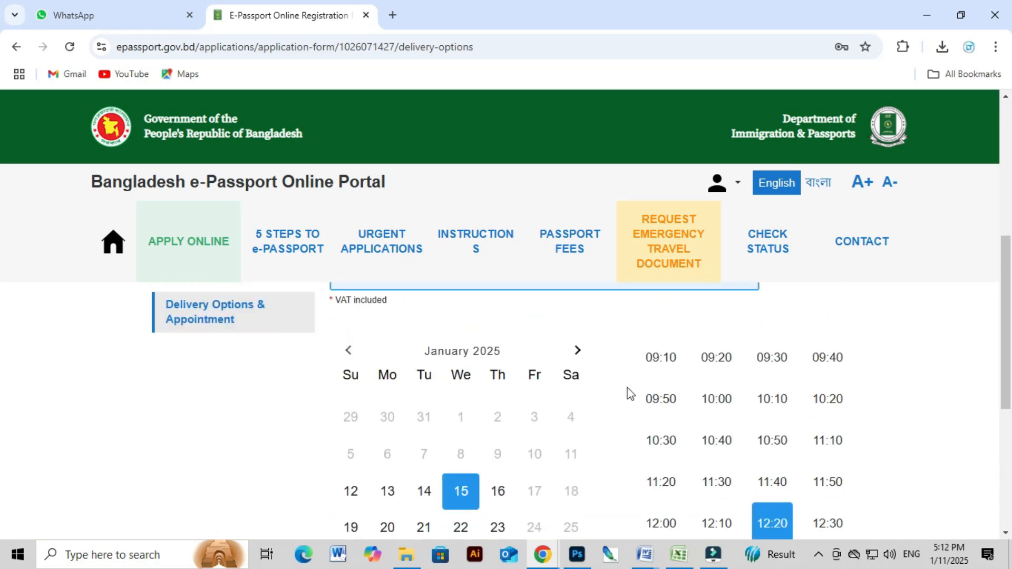
scroll(467, 426, down, 4)
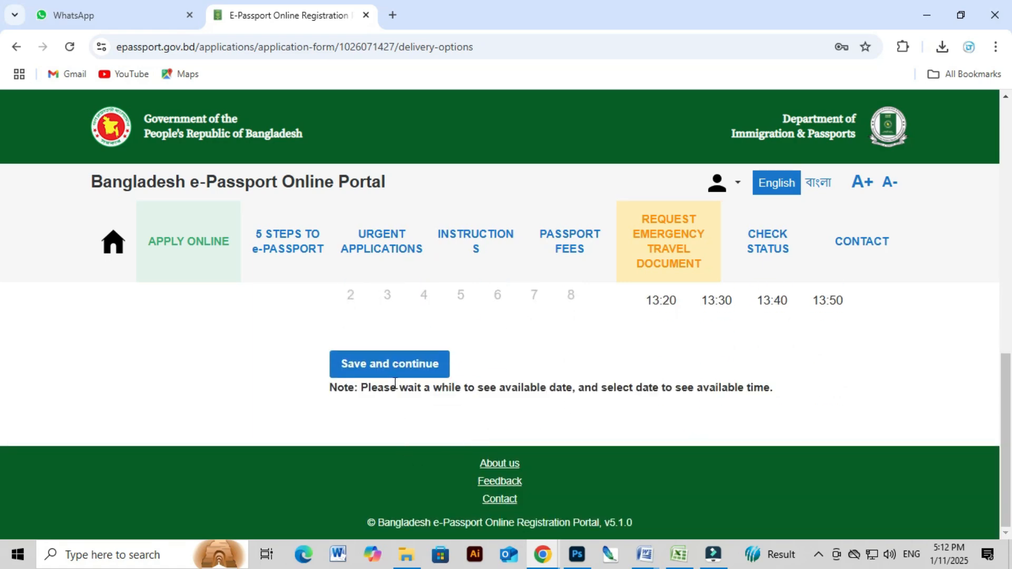
click(390, 370)
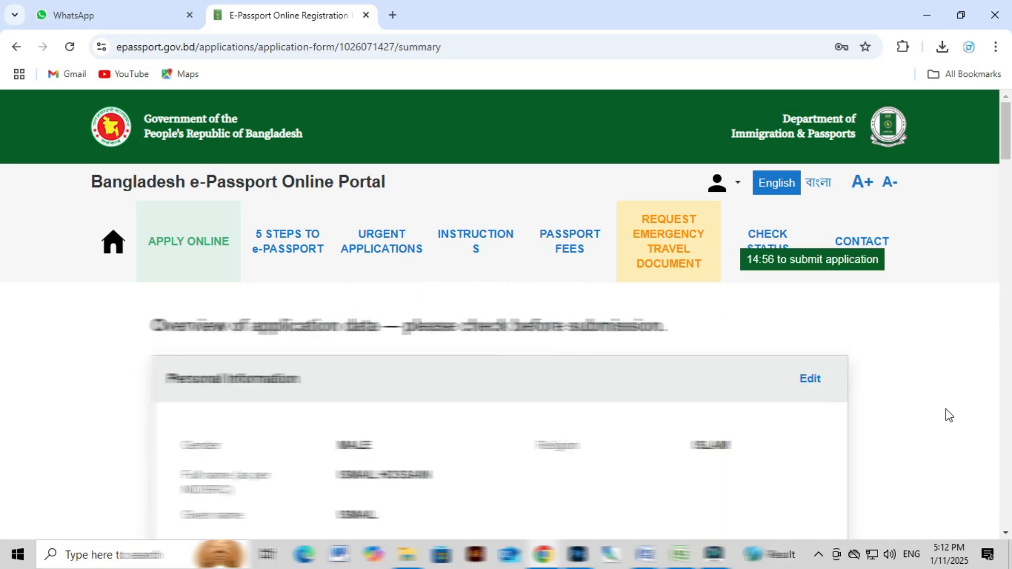
Review the summary, tick the declaration, then confirm the application data and proceed to payment.
scroll(578, 397, down, 4)
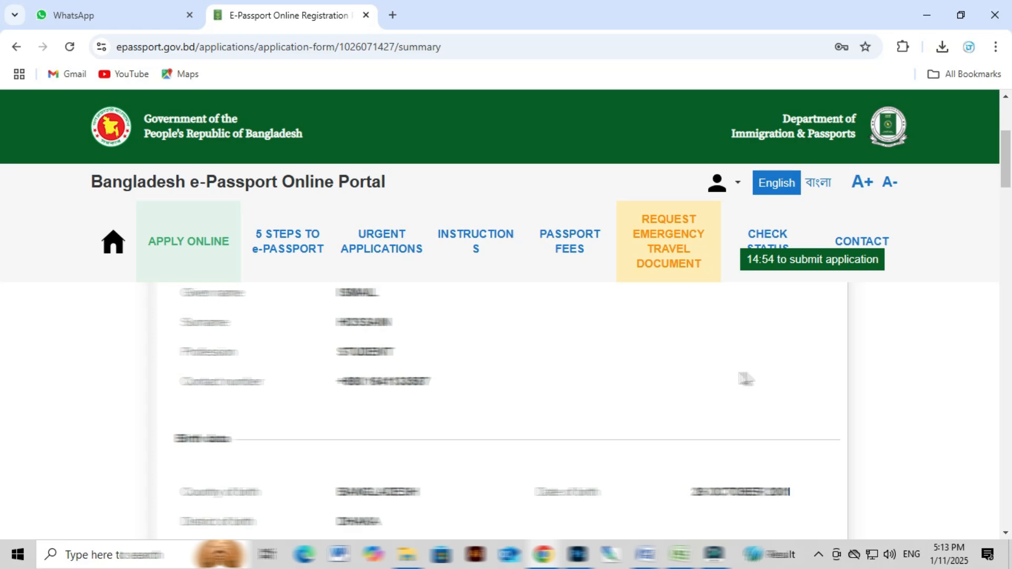
scroll(738, 379, down, 5)
scroll(560, 390, down, 8)
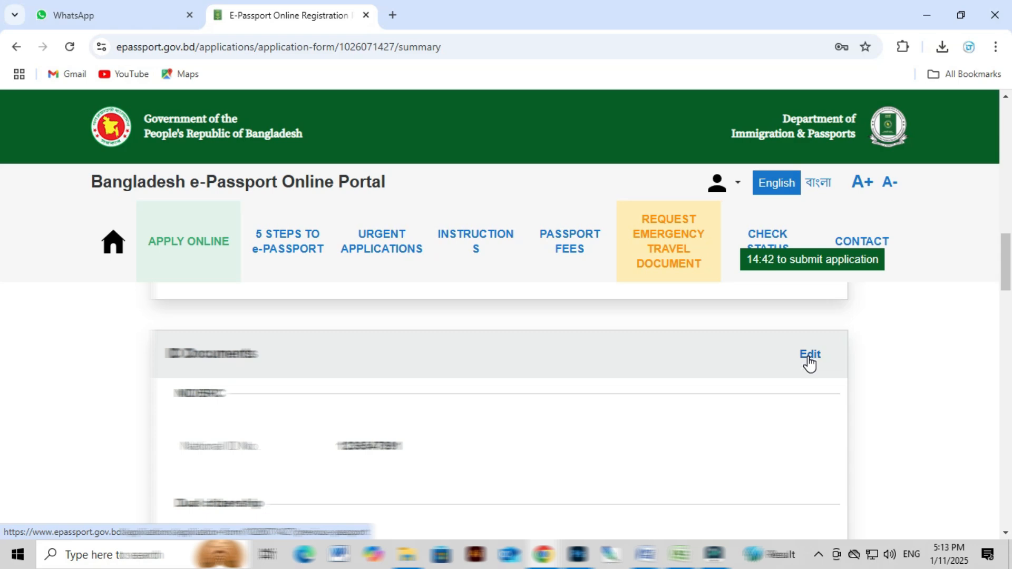
scroll(809, 369, down, 5)
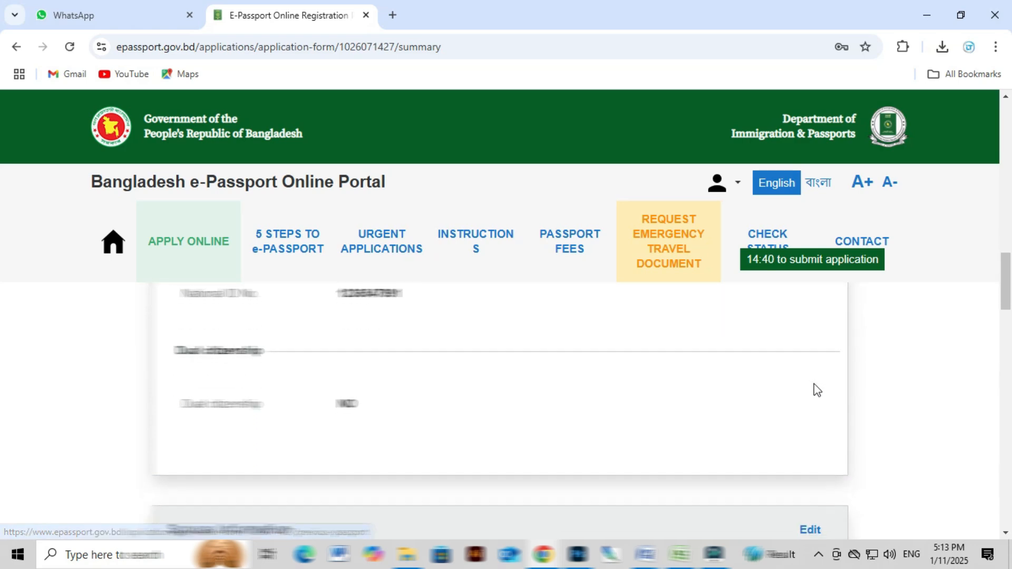
scroll(801, 422, down, 10)
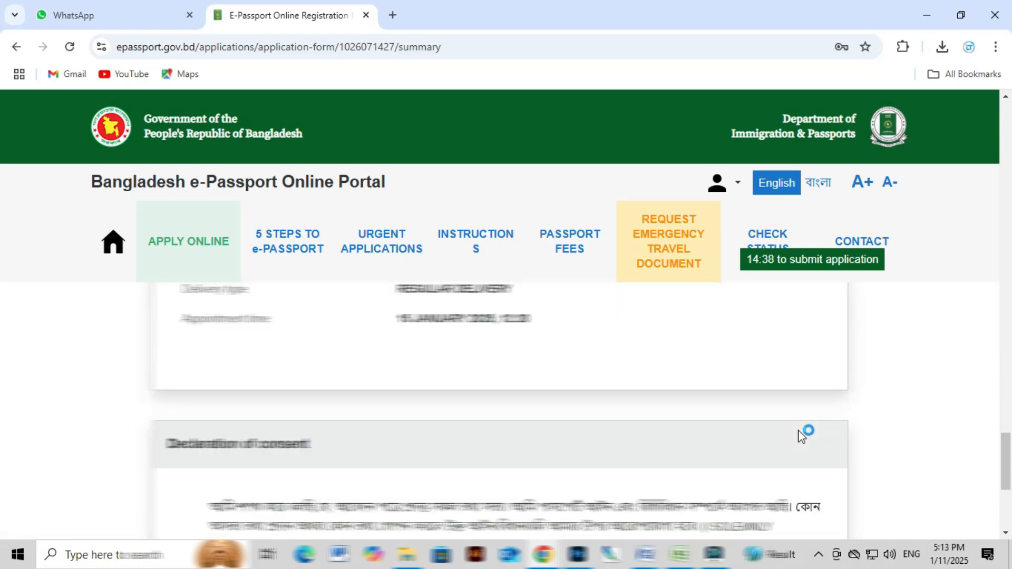
scroll(191, 420, up, 1)
click(191, 414)
scroll(190, 422, down, 3)
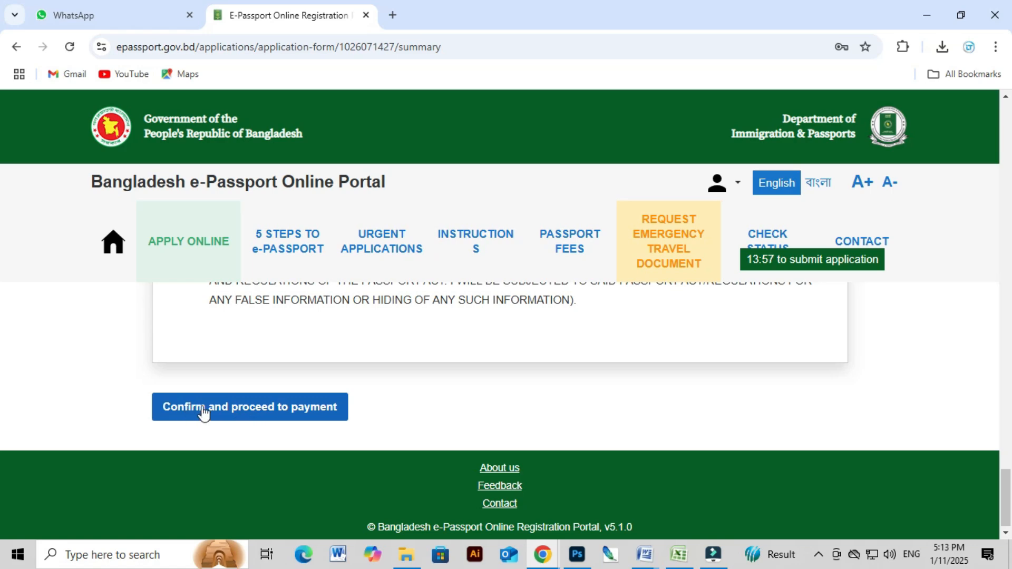
click(256, 409)
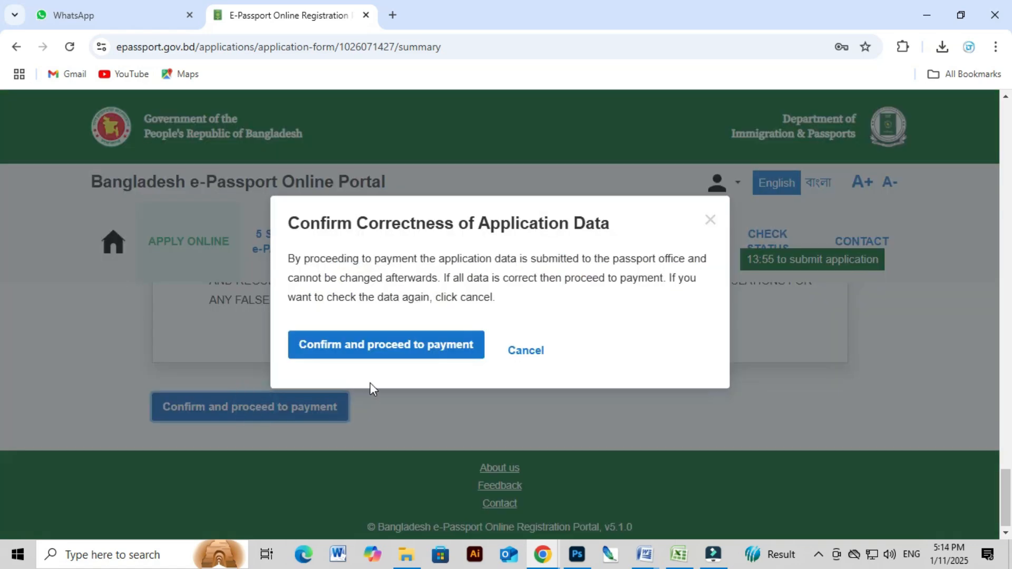
click(377, 346)
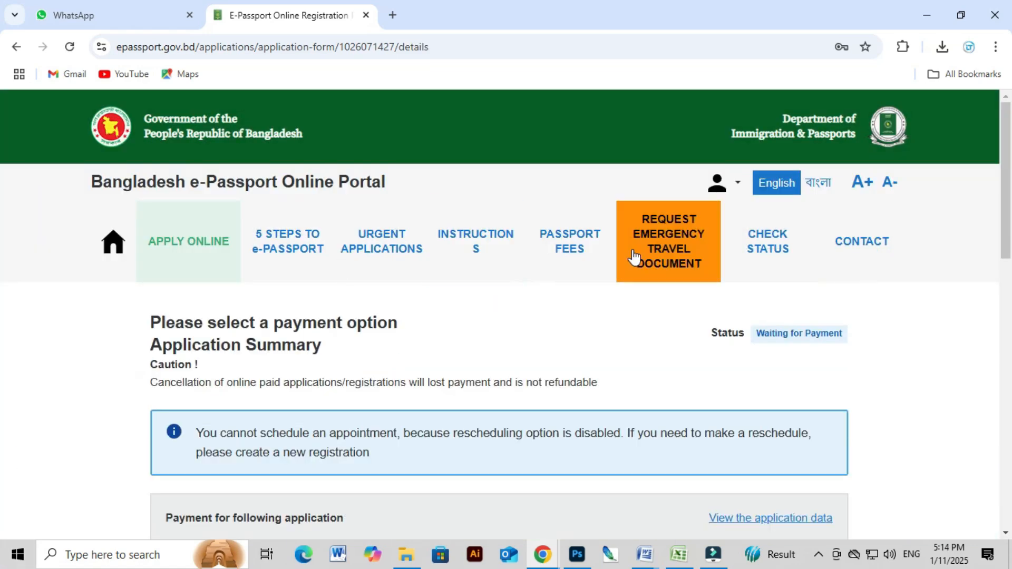
scroll(672, 369, down, 4)
scroll(672, 369, down, 8)
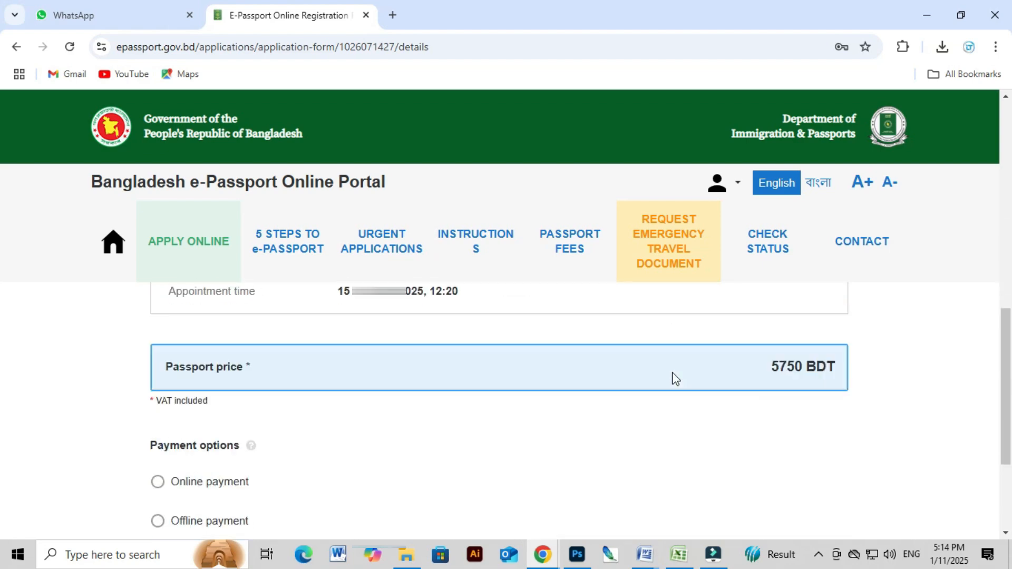
scroll(564, 389, up, 1)
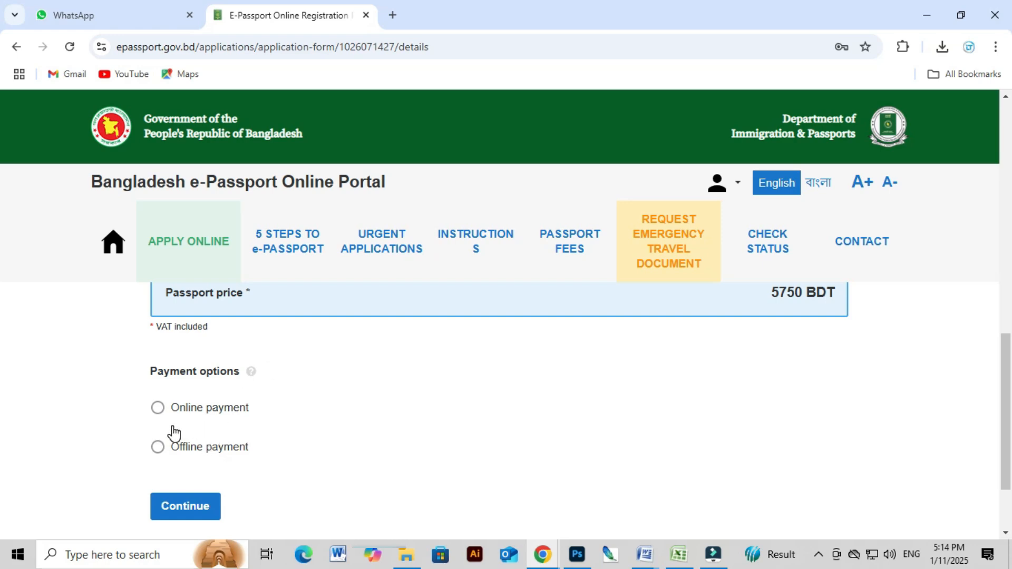
scroll(286, 436, up, 10)
scroll(340, 424, down, 3)
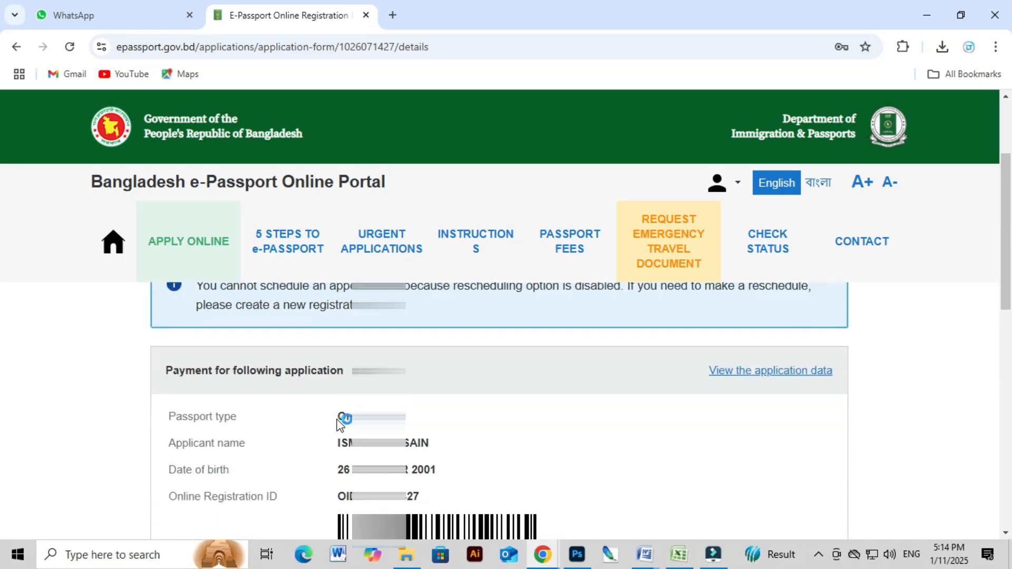
scroll(499, 411, down, 1)
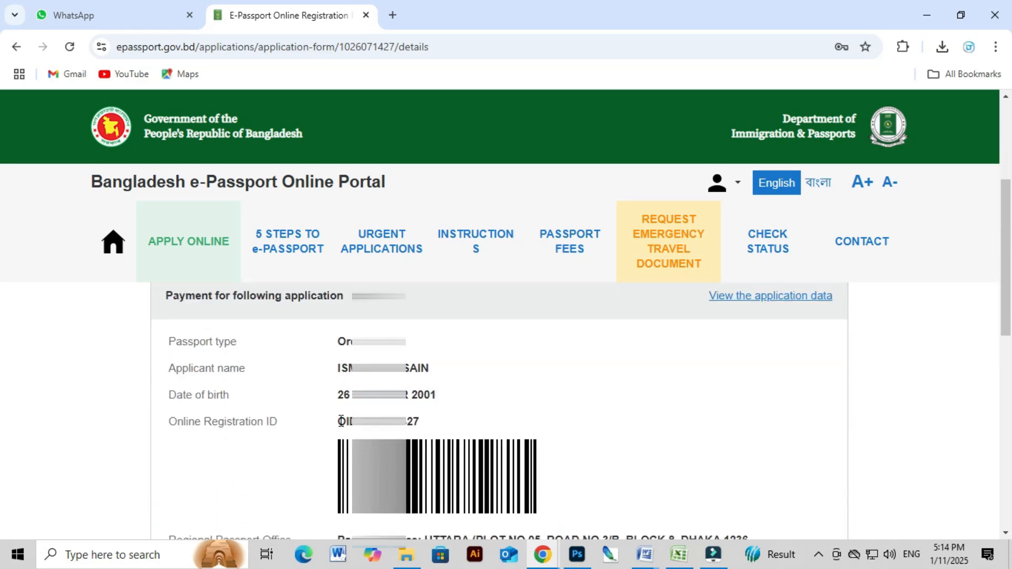
drag(340, 420, 421, 422)
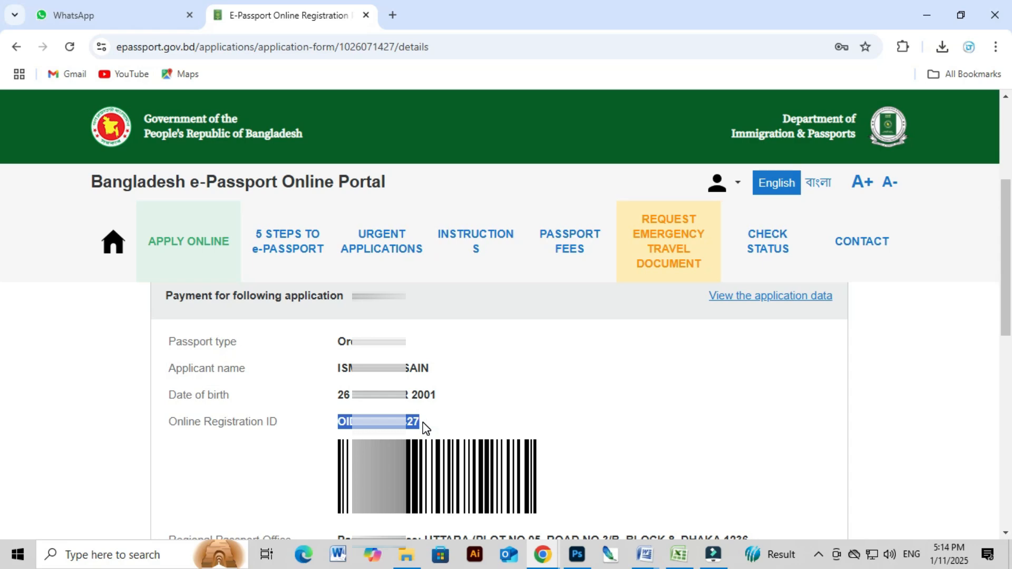
scroll(422, 424, up, 2)
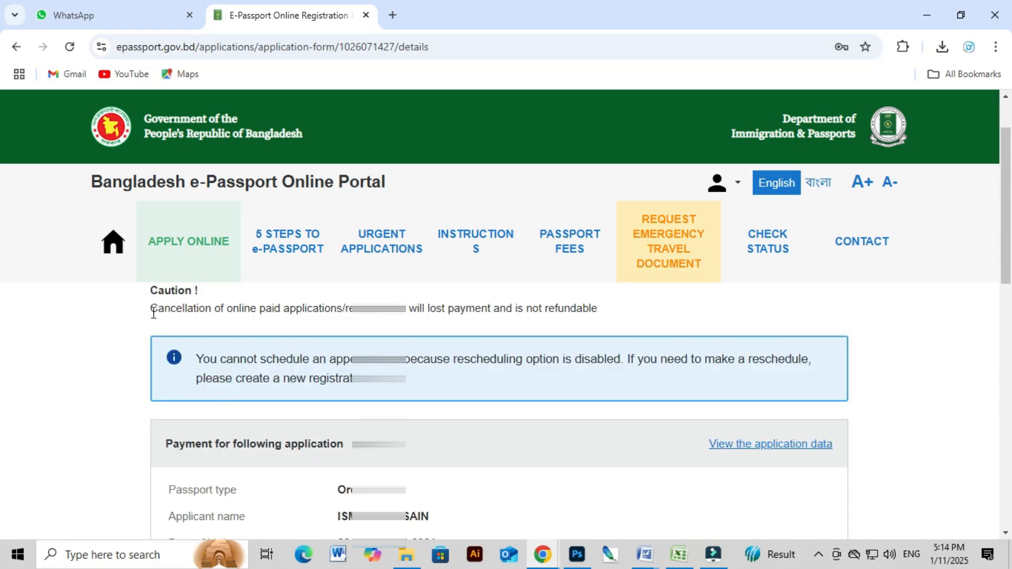
scroll(154, 306, up, 2)
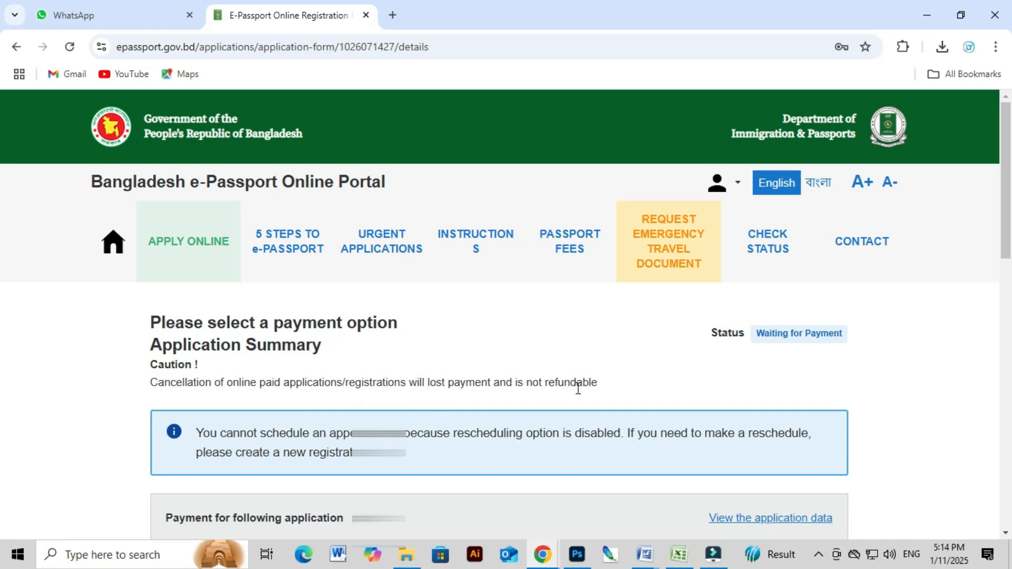
scroll(580, 403, down, 3)
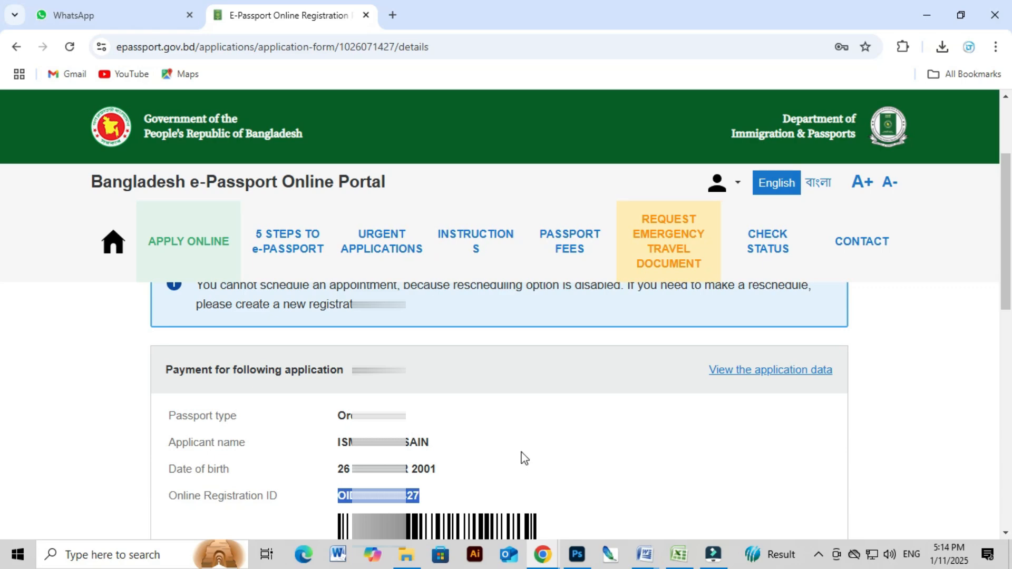
scroll(501, 444, up, 1)
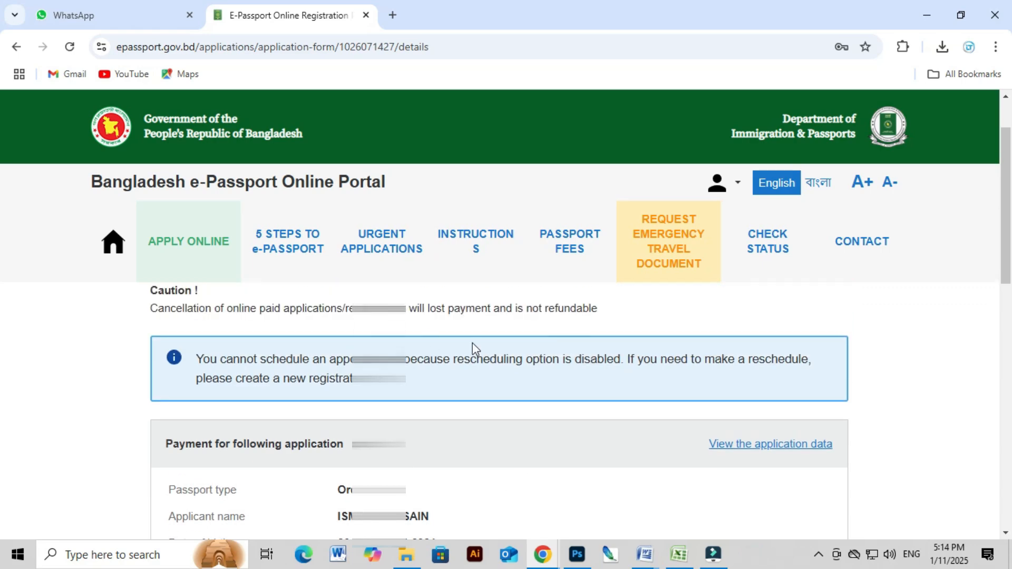
scroll(476, 360, down, 1)
click(485, 458)
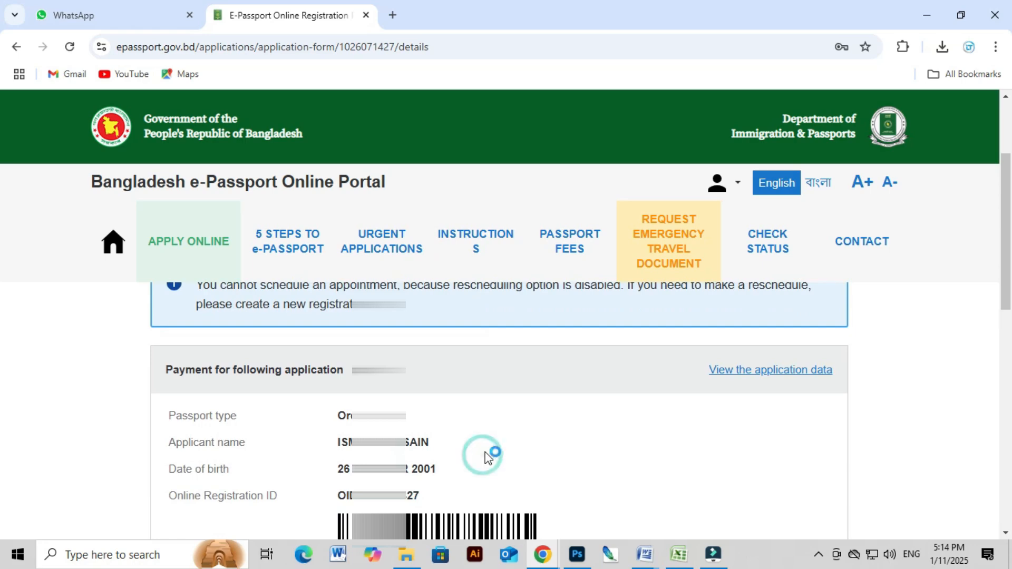
scroll(485, 452, up, 2)
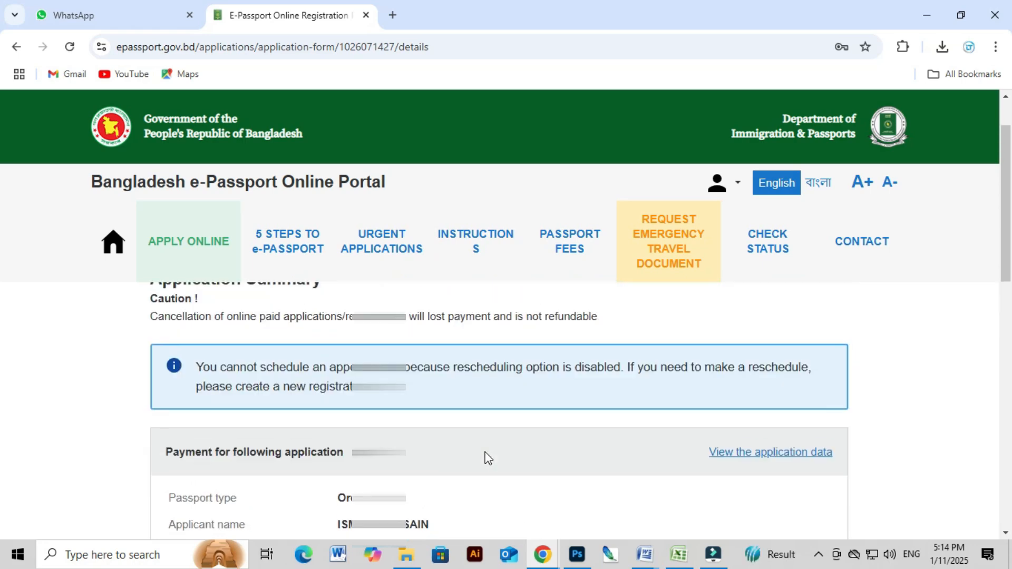
drag(598, 388, 152, 393)
scroll(255, 441, down, 10)
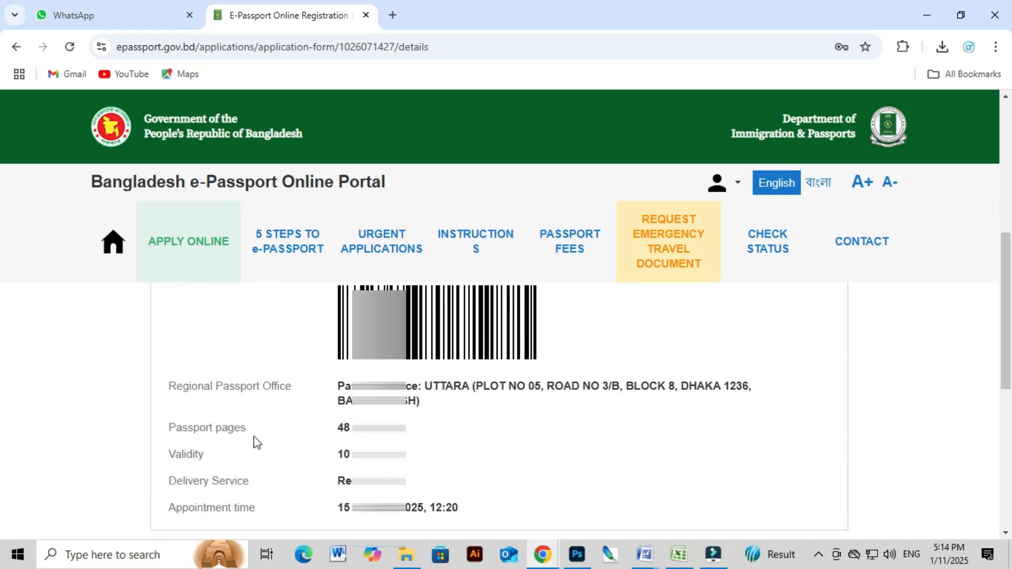
scroll(164, 463, up, 3)
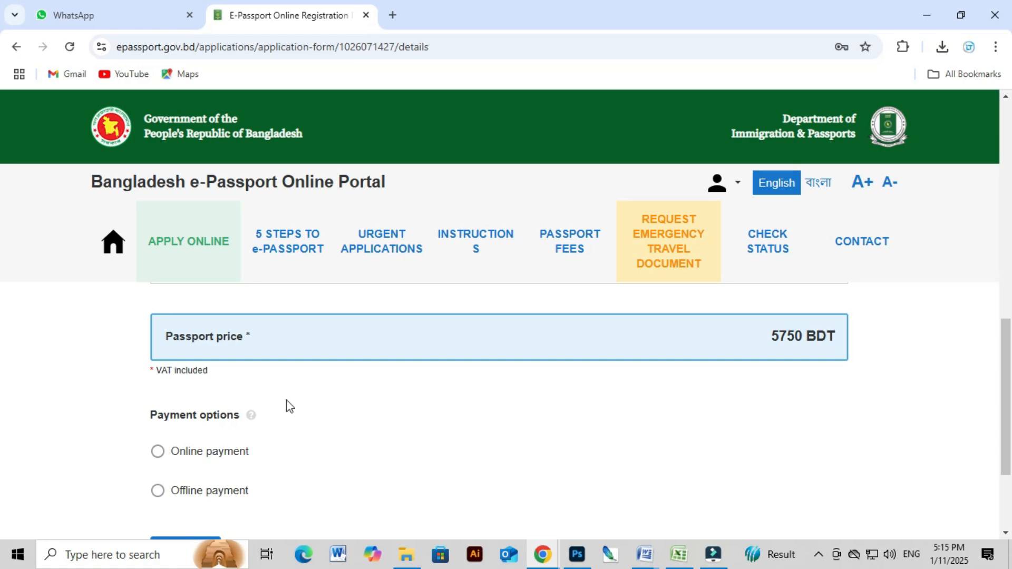
Select Offline payment and read the note about paying at any bank through A-CHALLAN.
scroll(357, 389, down, 1)
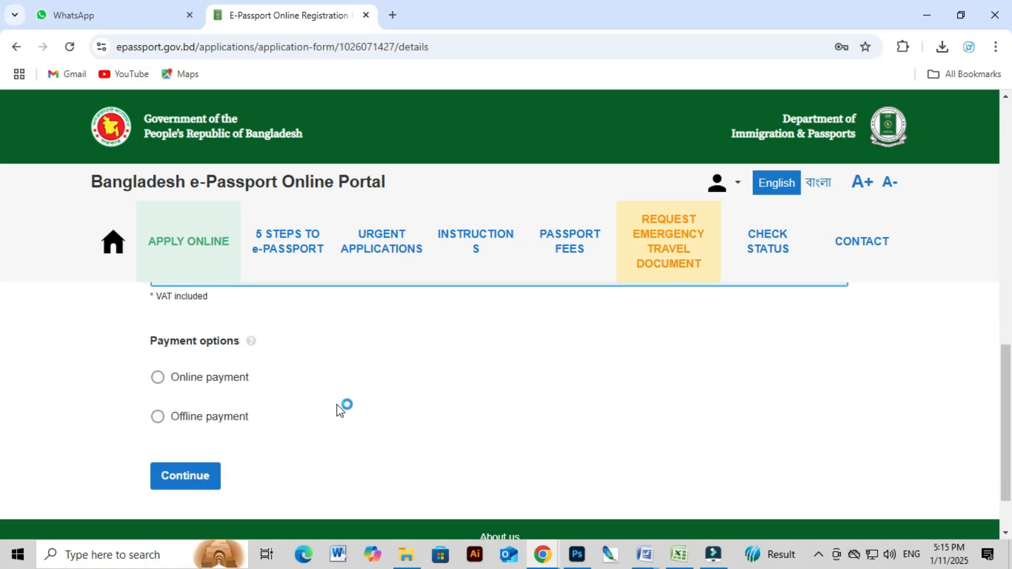
click(158, 417)
scroll(167, 420, down, 2)
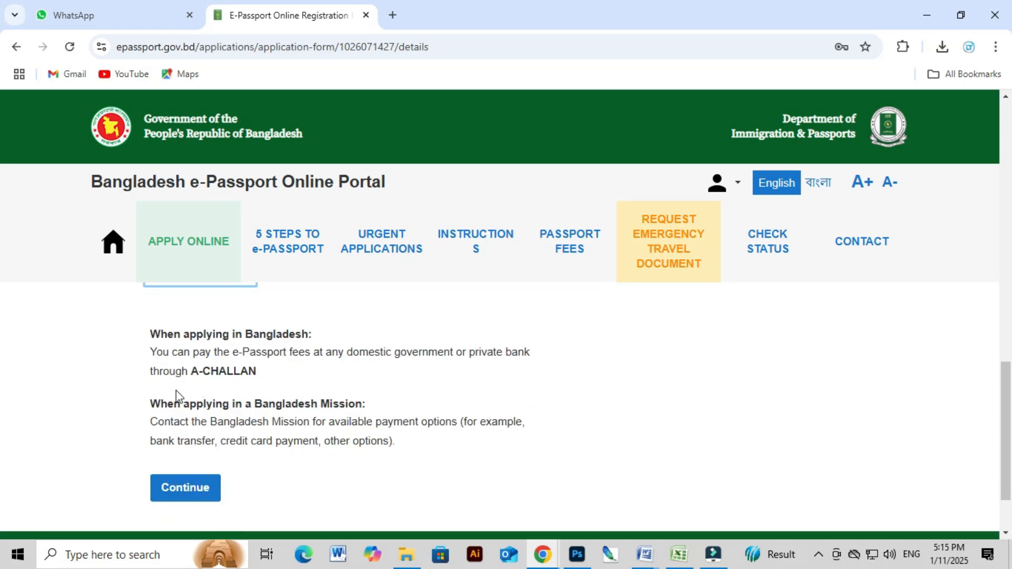
drag(154, 341, 244, 371)
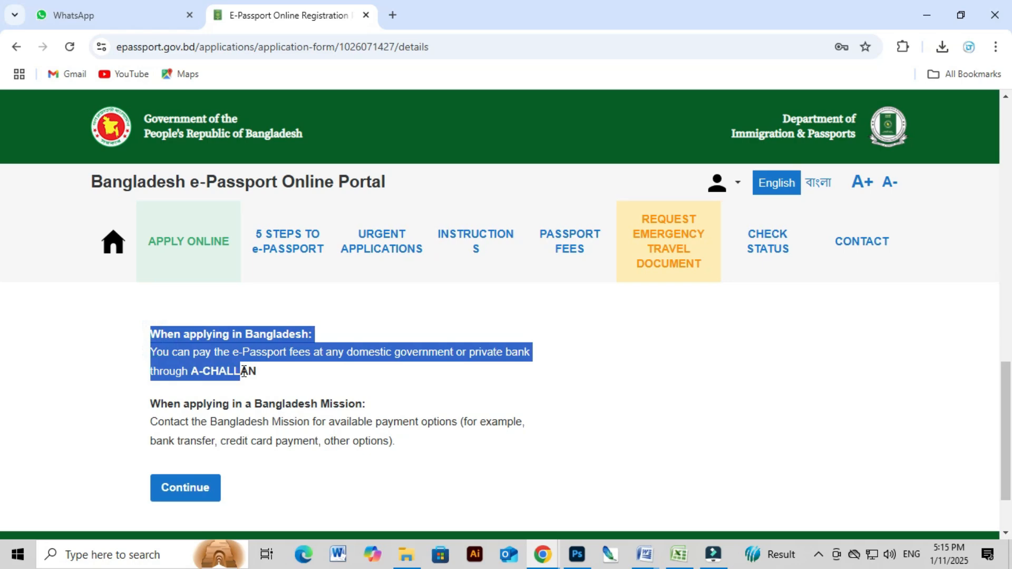
click(273, 382)
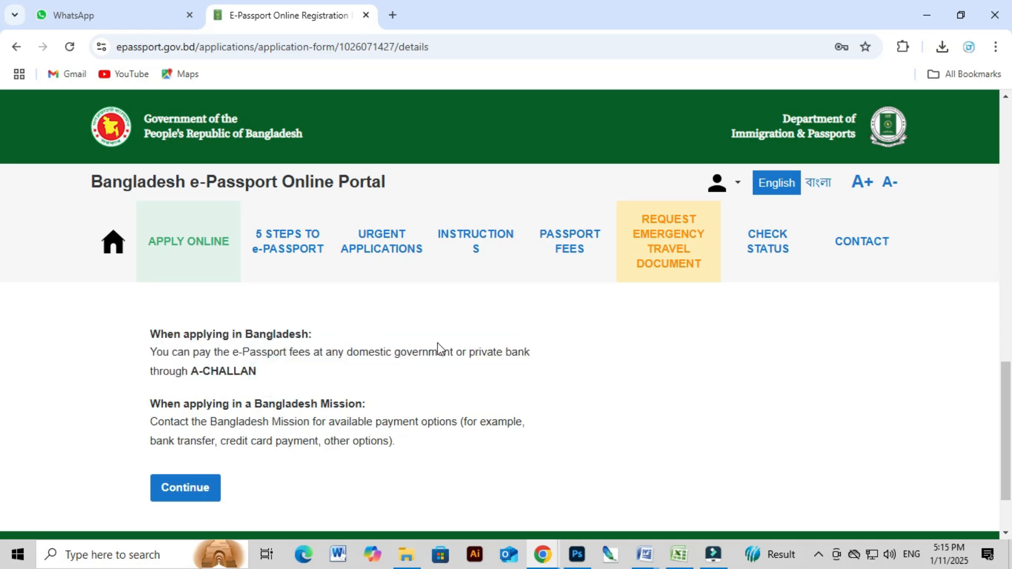
Continue with offline payment, open the submitted application's details, and bring up its print preview.
click(184, 487)
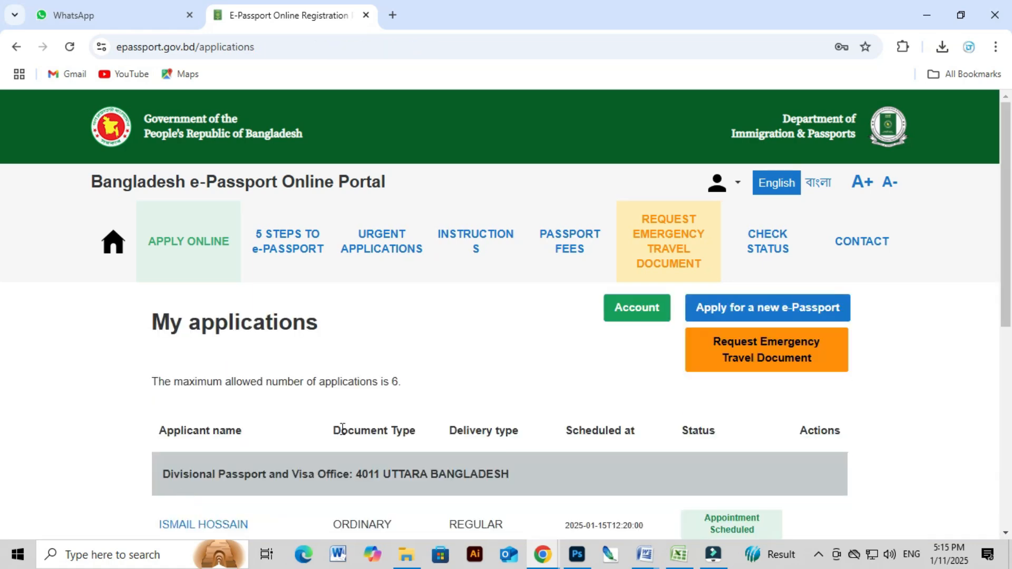
scroll(411, 406, down, 1)
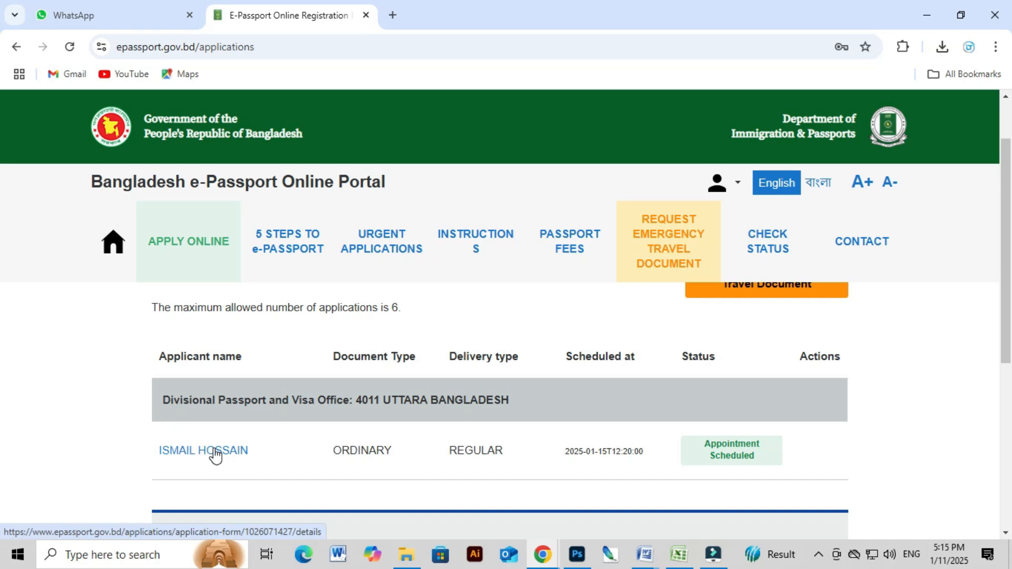
click(195, 457)
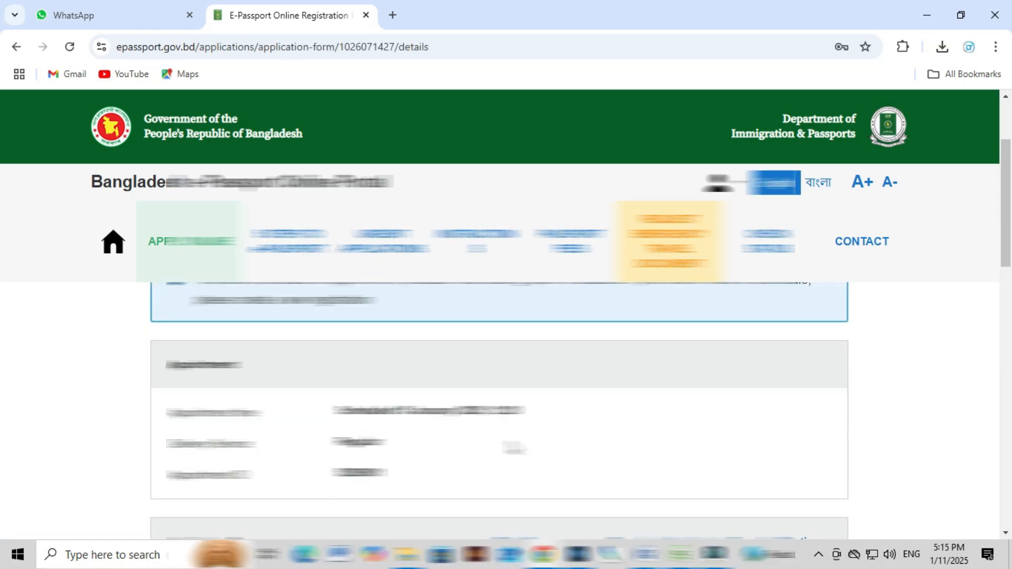
scroll(511, 447, down, 2)
scroll(506, 446, down, 1)
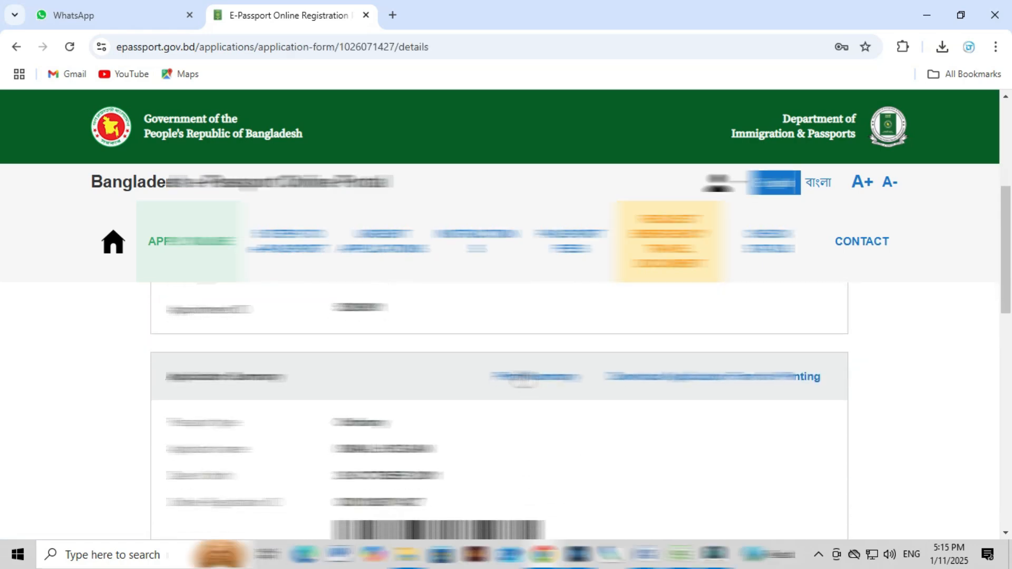
click(523, 377)
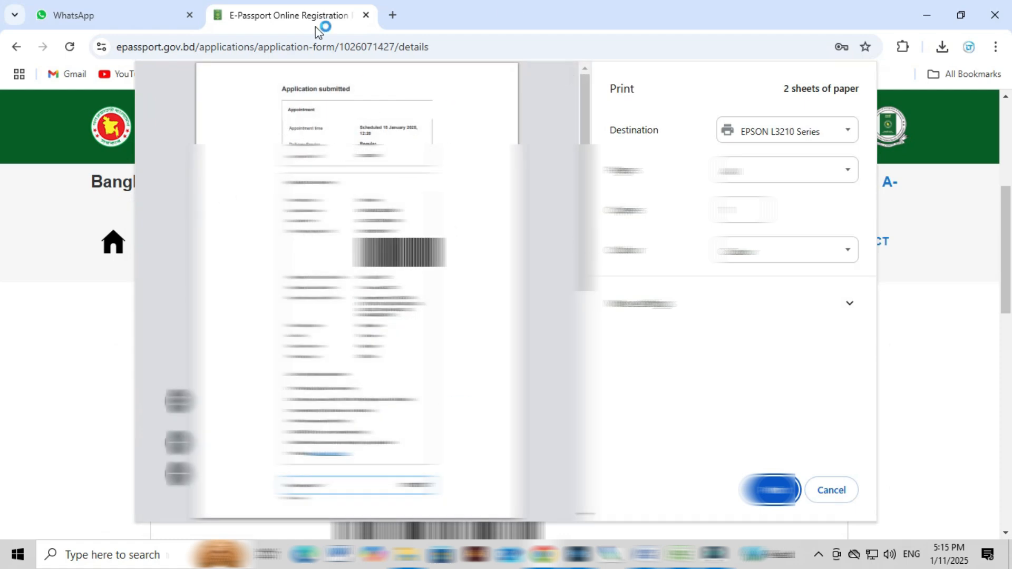
Cancel printing and open the downloaded Registration_form PDF, reading through page 2.
click(832, 490)
scroll(831, 485, down, 4)
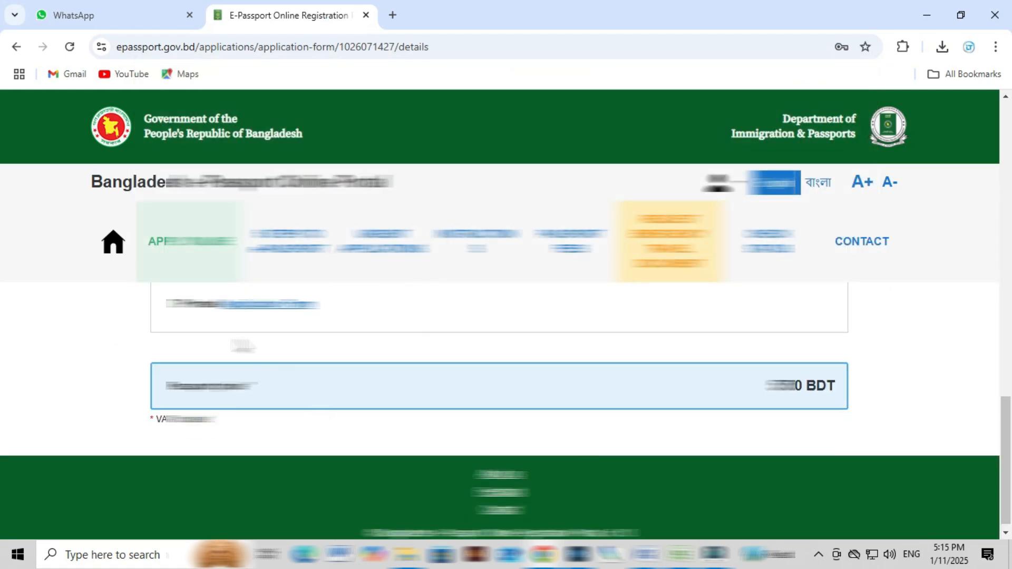
click(244, 303)
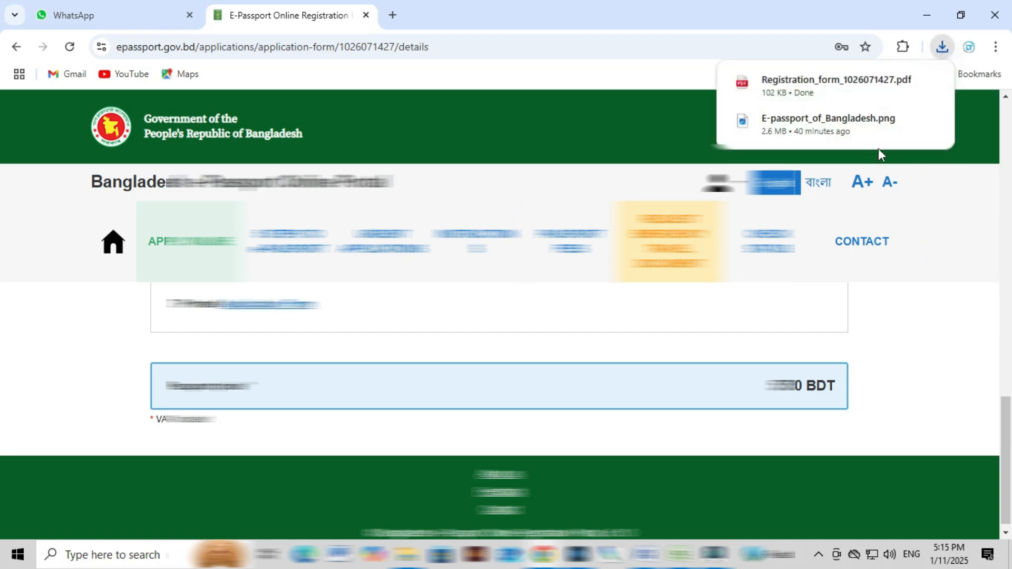
click(818, 84)
scroll(607, 337, down, 10)
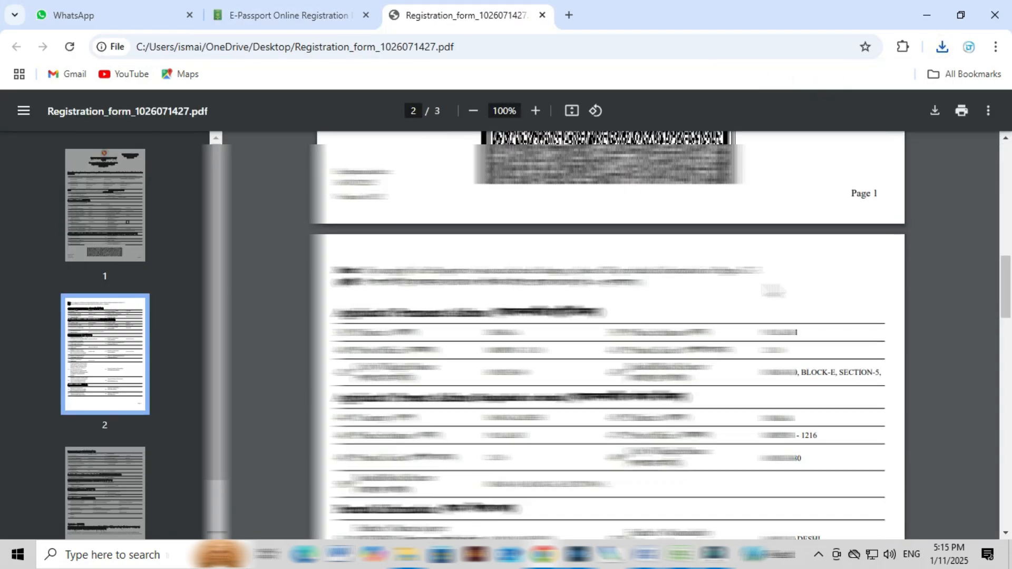
scroll(828, 354, down, 7)
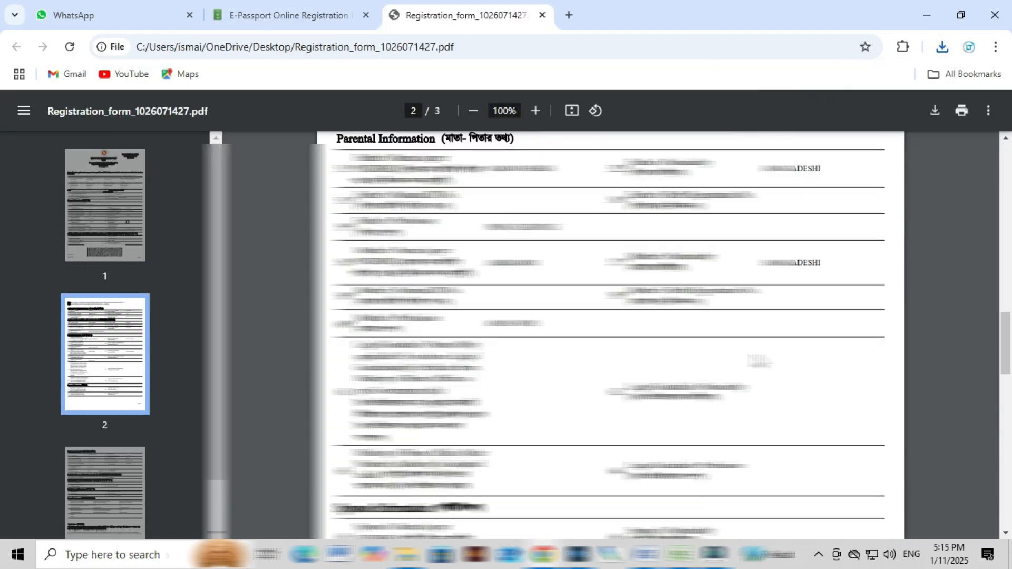
click(545, 556)
In incognito Gmail, open the offline-payment confirmation email's two PDF attachments, then minimise Gmail.
click(624, 490)
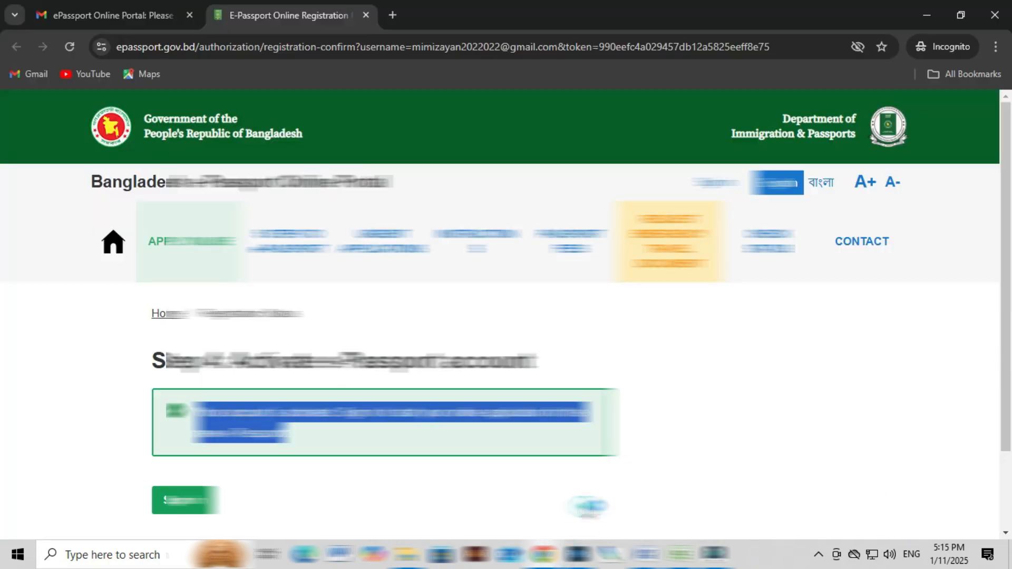
click(96, 13)
click(90, 208)
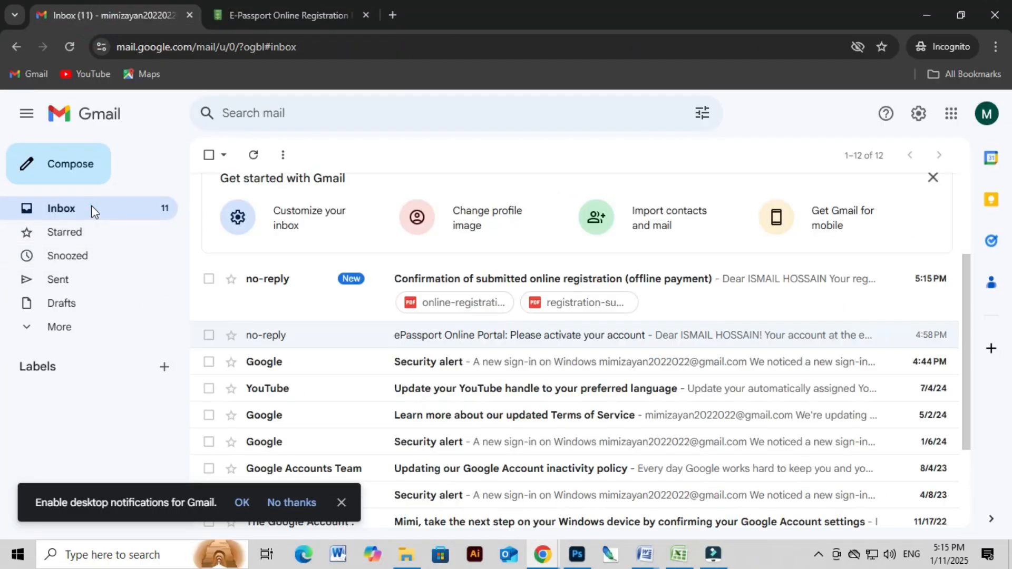
click(361, 293)
scroll(542, 357, down, 7)
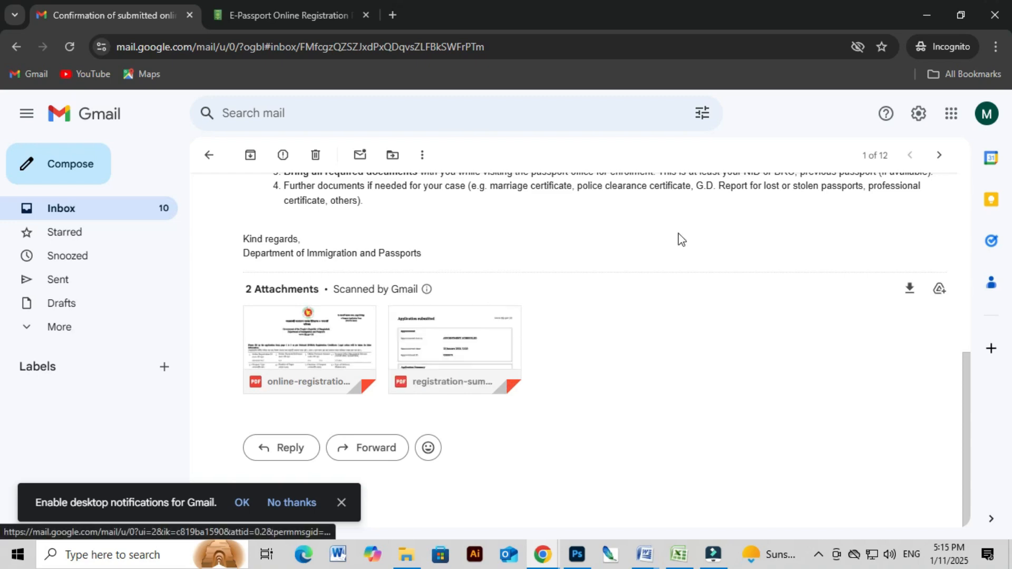
click(924, 11)
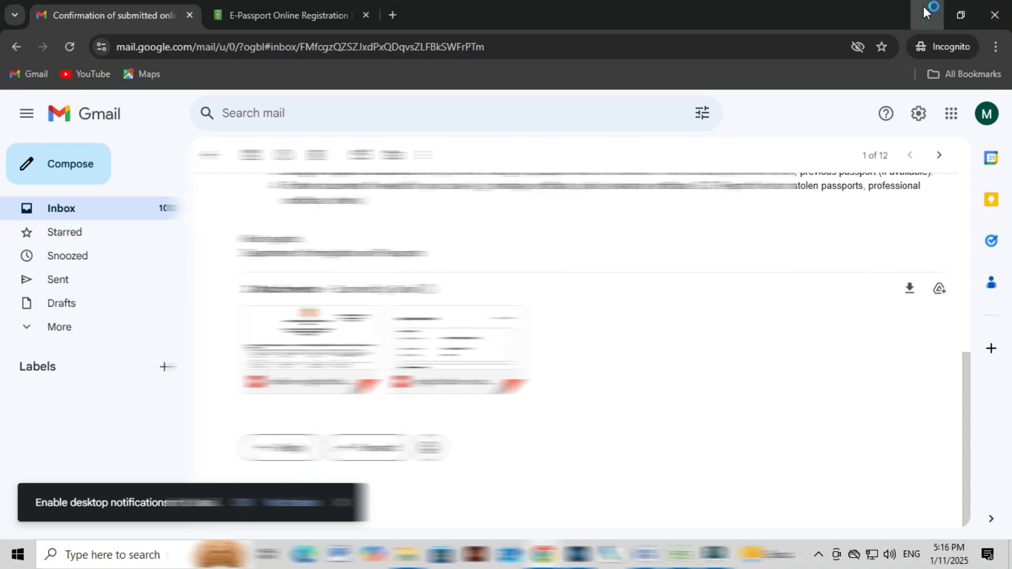
click(327, 16)
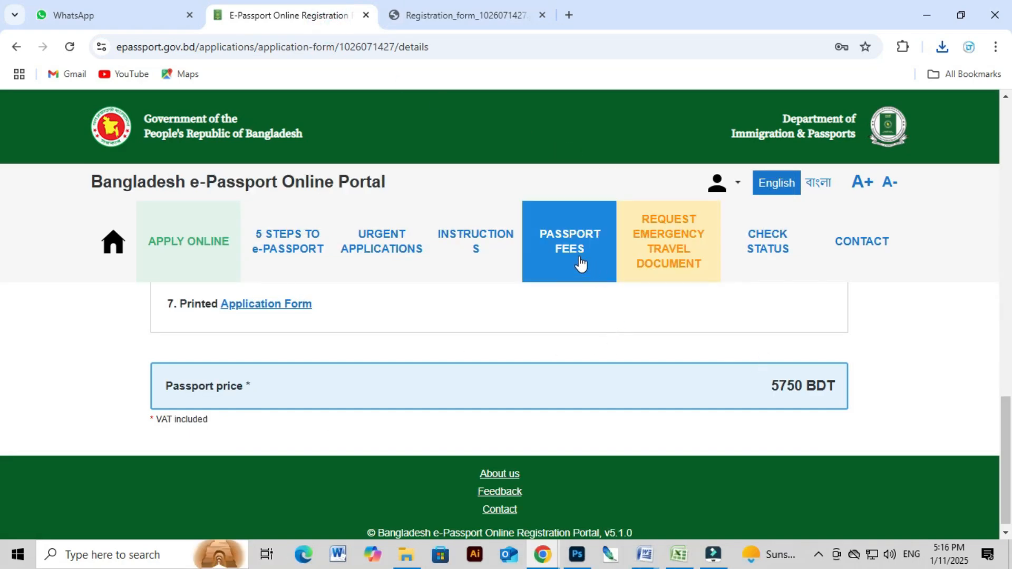
Open the Passport Fees page and scroll to the ekpay online and A-Challan offline options.
click(570, 225)
scroll(656, 313, down, 1)
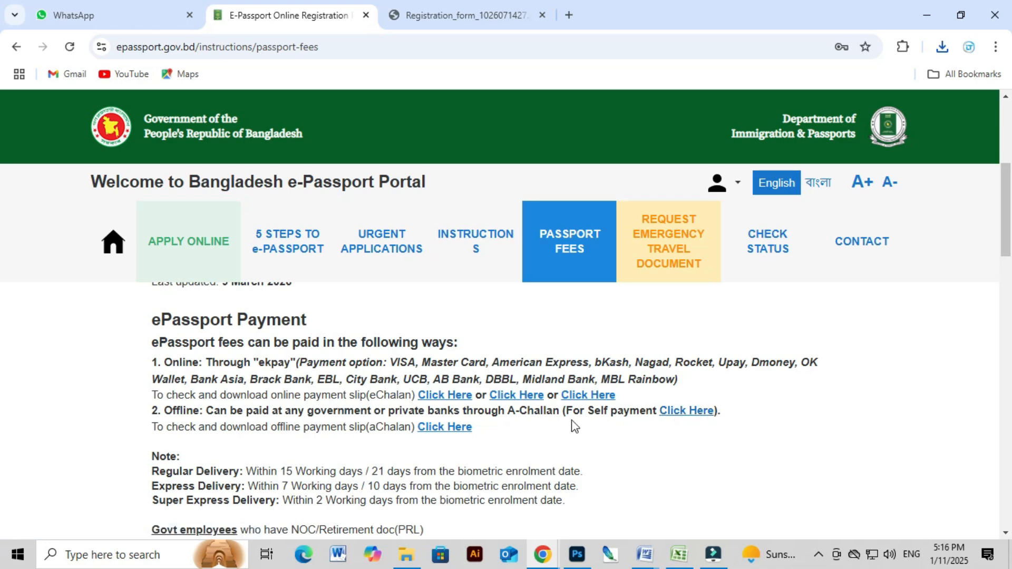
On A-Challan, add the 48-page, 10-year regular e-passport fee: 5000 BDT plus 750 VAT, 5750 total.
click(687, 414)
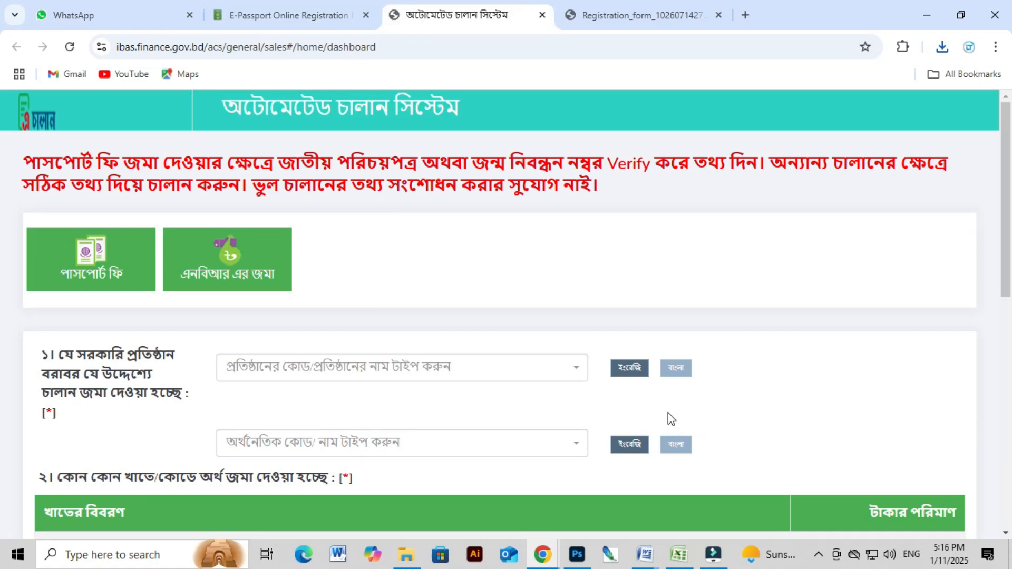
mouse_move(97, 271)
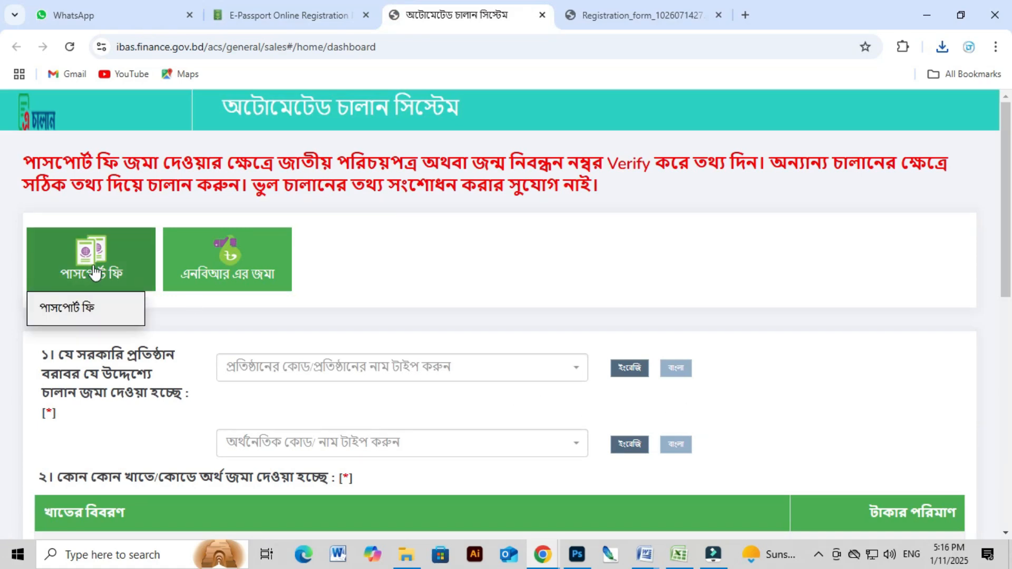
click(69, 305)
click(220, 286)
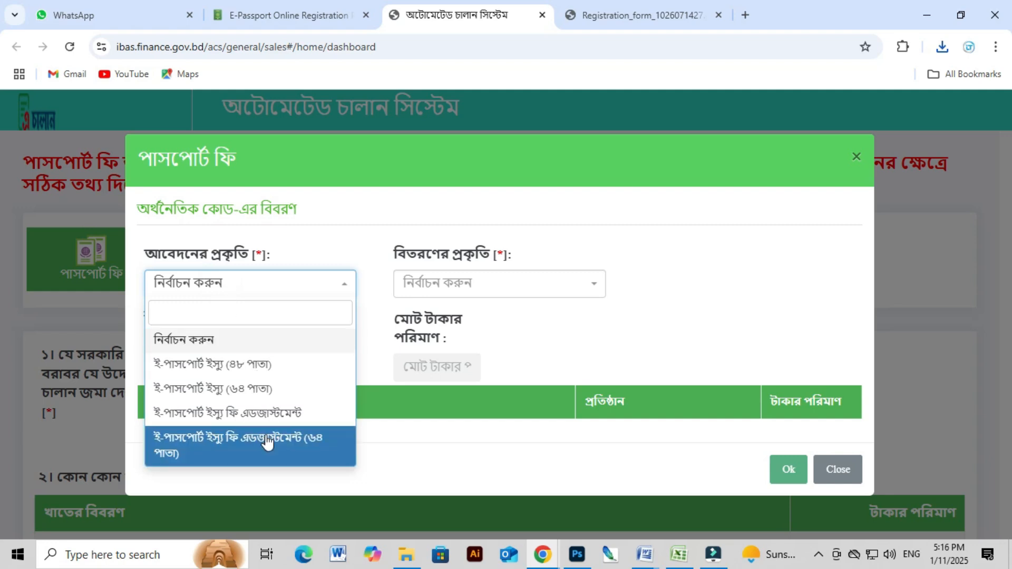
click(223, 363)
click(426, 283)
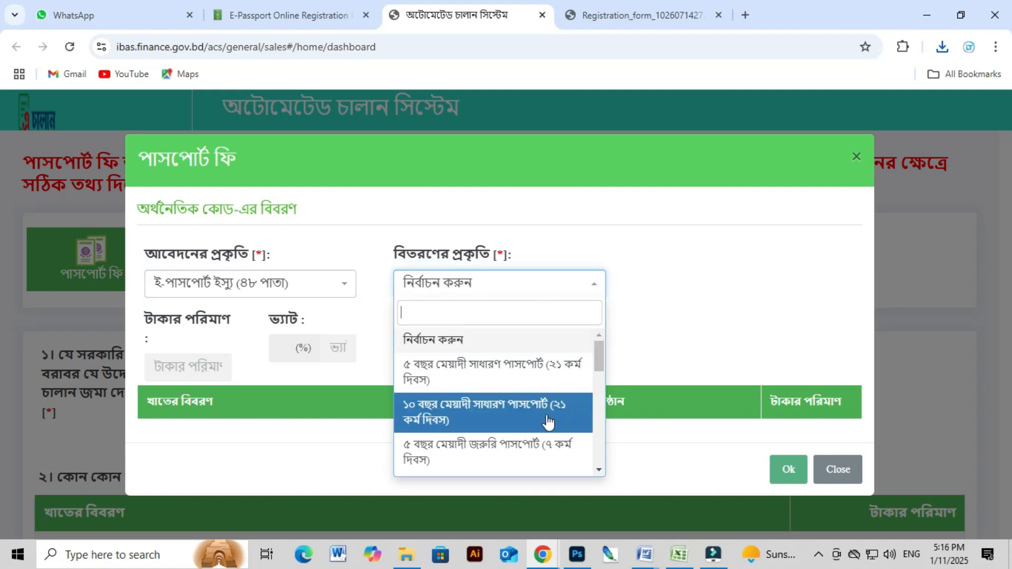
click(494, 414)
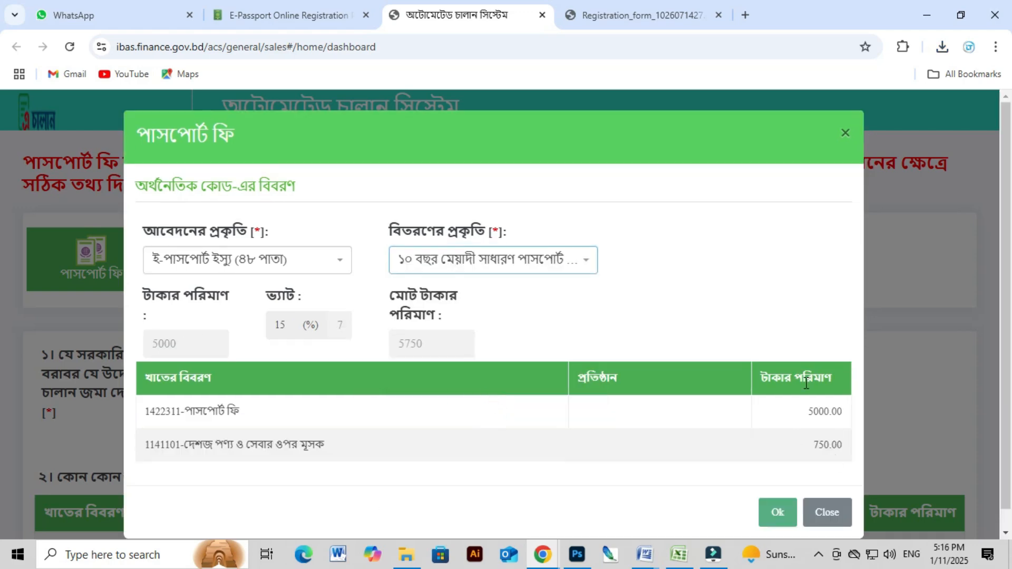
click(774, 508)
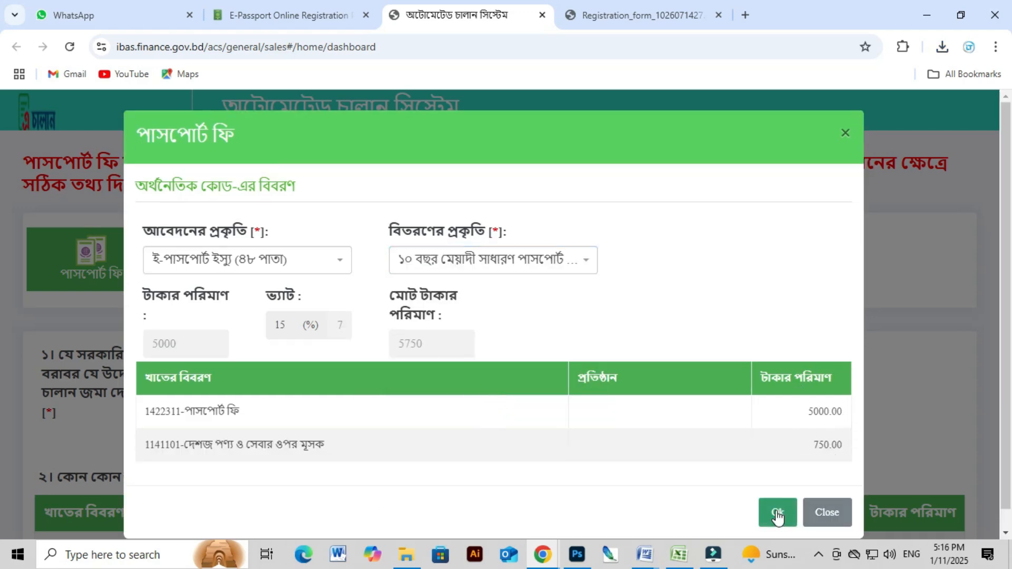
scroll(386, 478, down, 6)
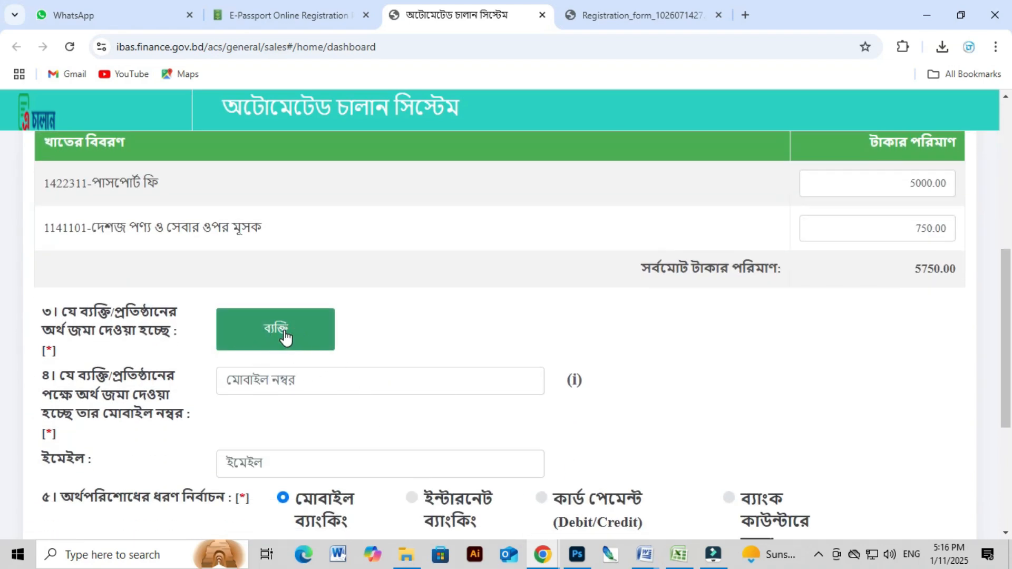
Choose ব্যক্তি as depositor type and review the NID, mobile, email and payment method fields.
click(285, 338)
scroll(330, 343, down, 1)
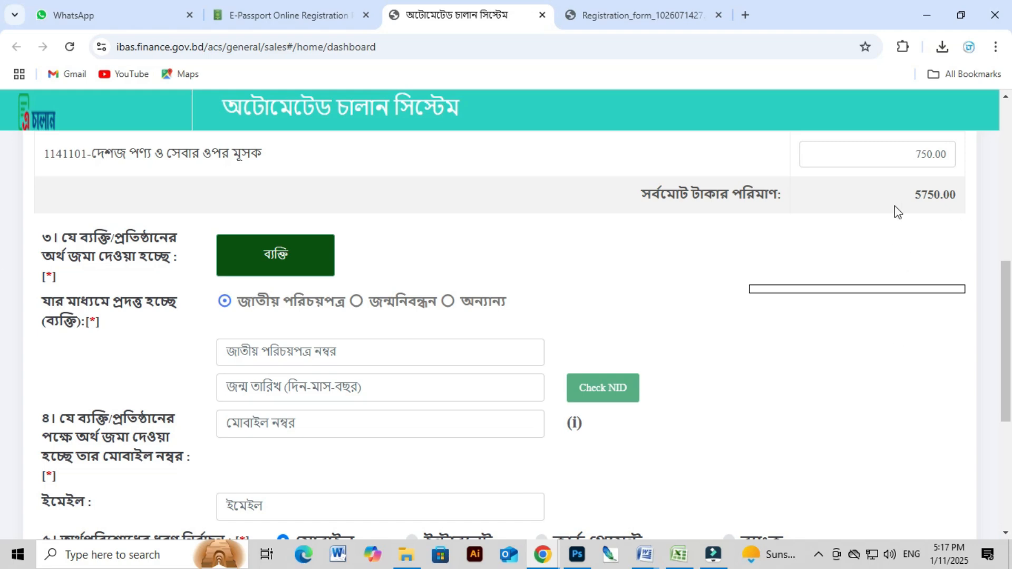
scroll(251, 413, down, 5)
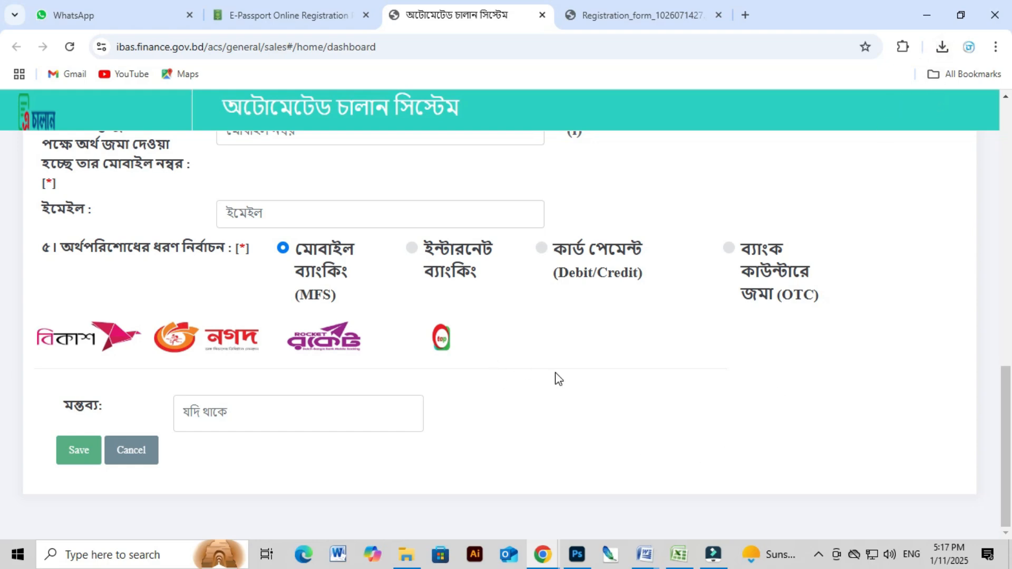
scroll(558, 377, up, 3)
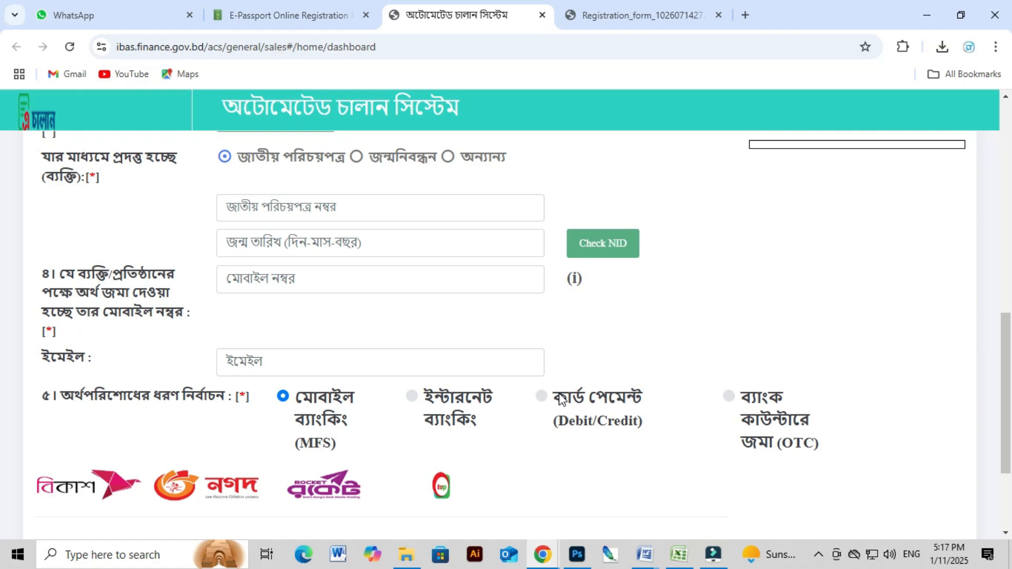
scroll(535, 397, up, 6)
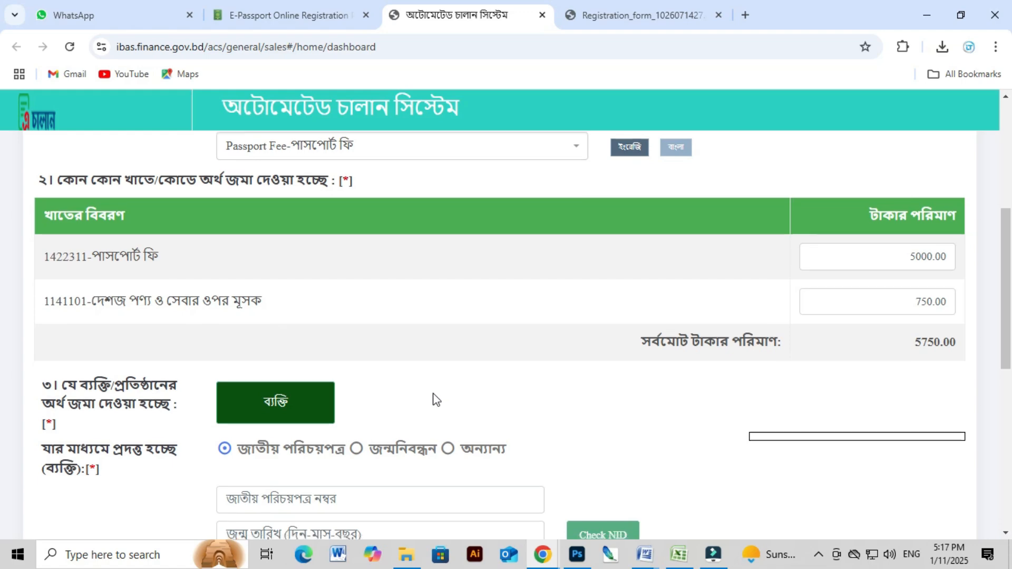
scroll(432, 395, down, 4)
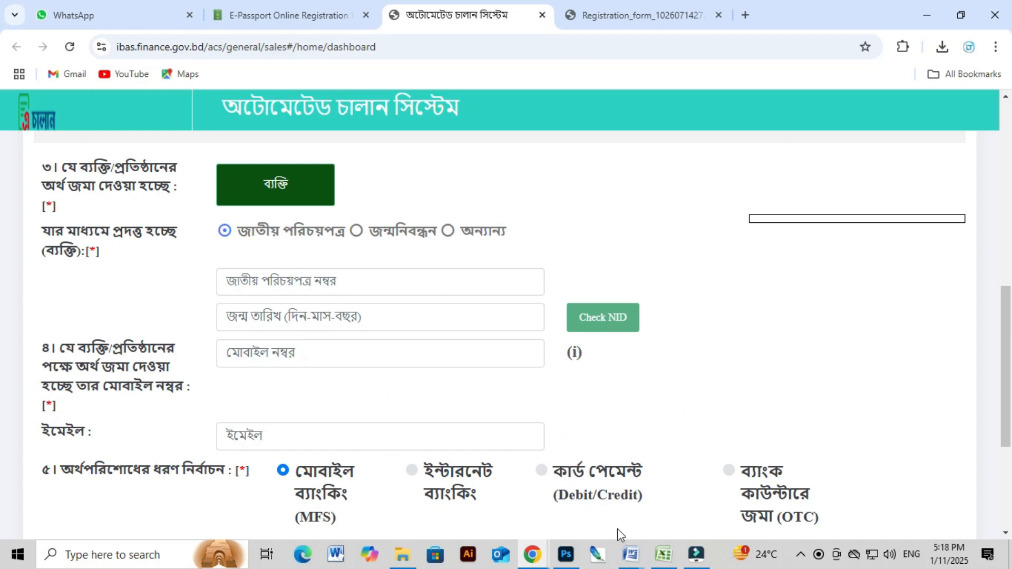
Switch to the Word poster, select the bank deposit receipt bullet line, and scroll down the list.
mouse_move(634, 559)
click(745, 505)
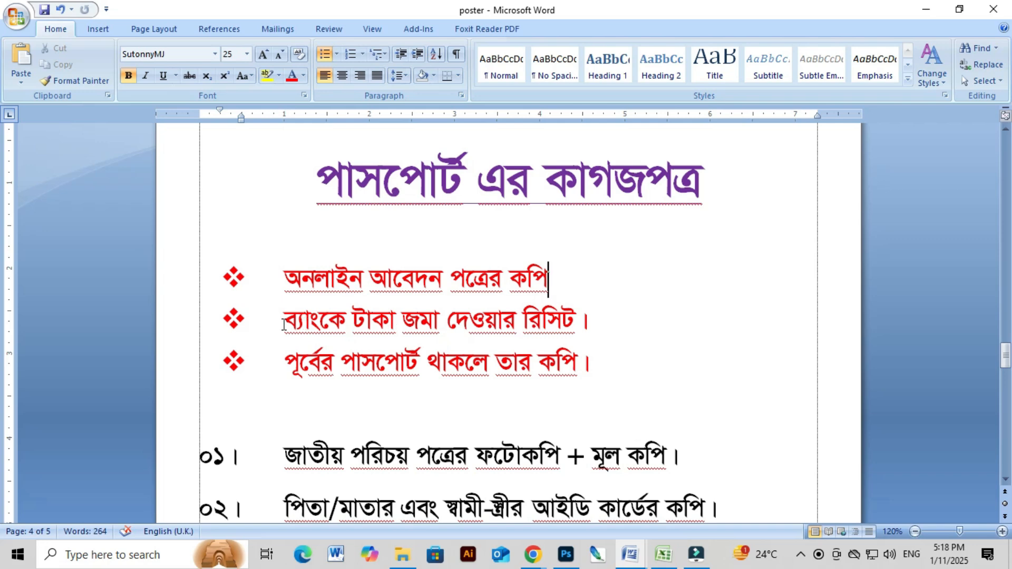
drag(279, 322, 617, 330)
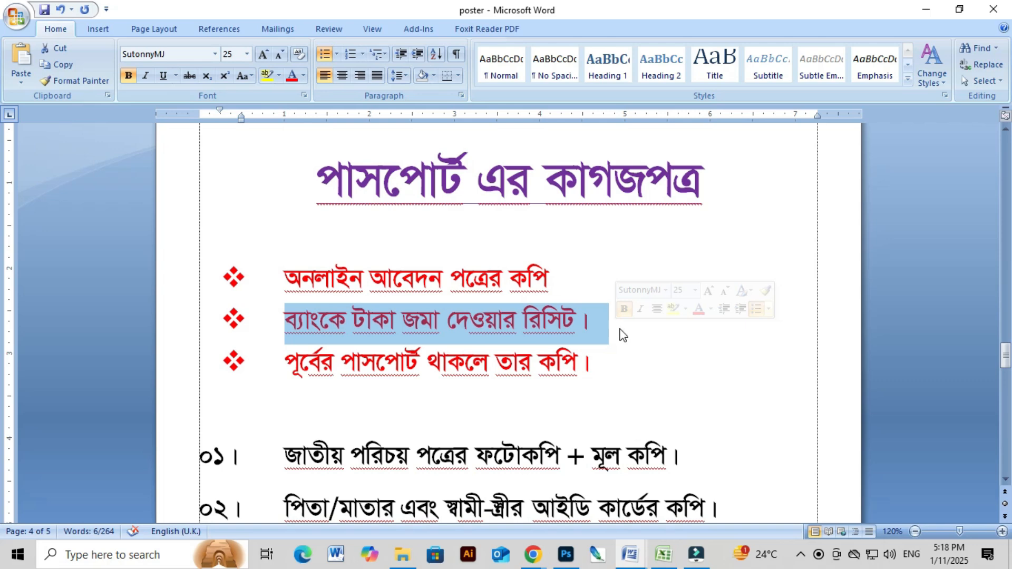
scroll(634, 333, down, 1)
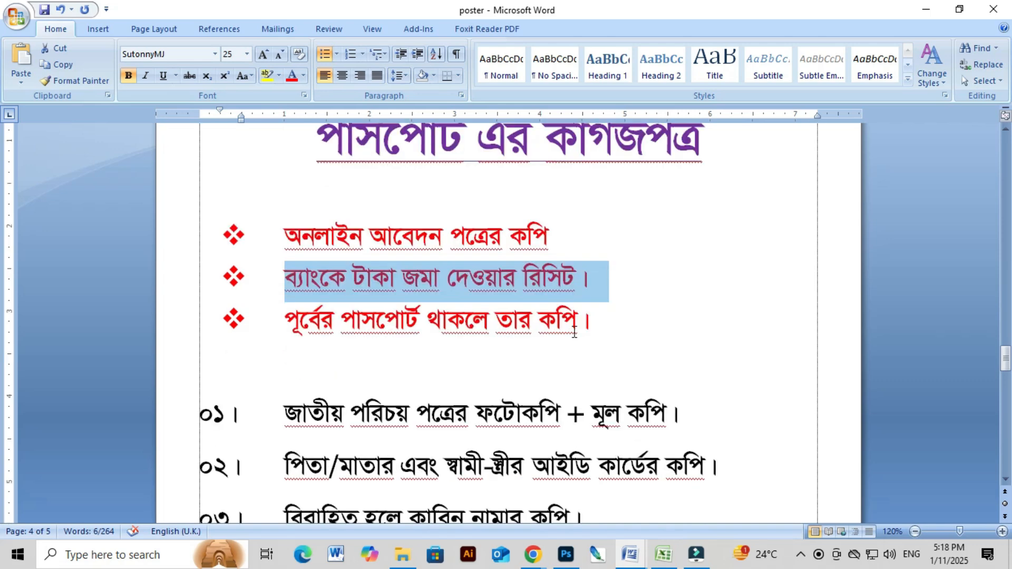
scroll(319, 346, down, 1)
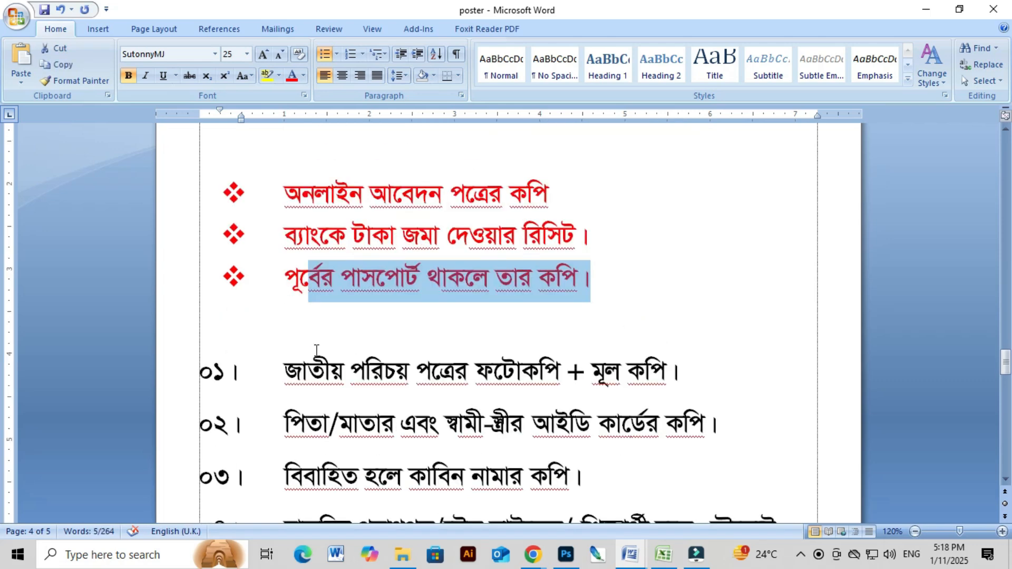